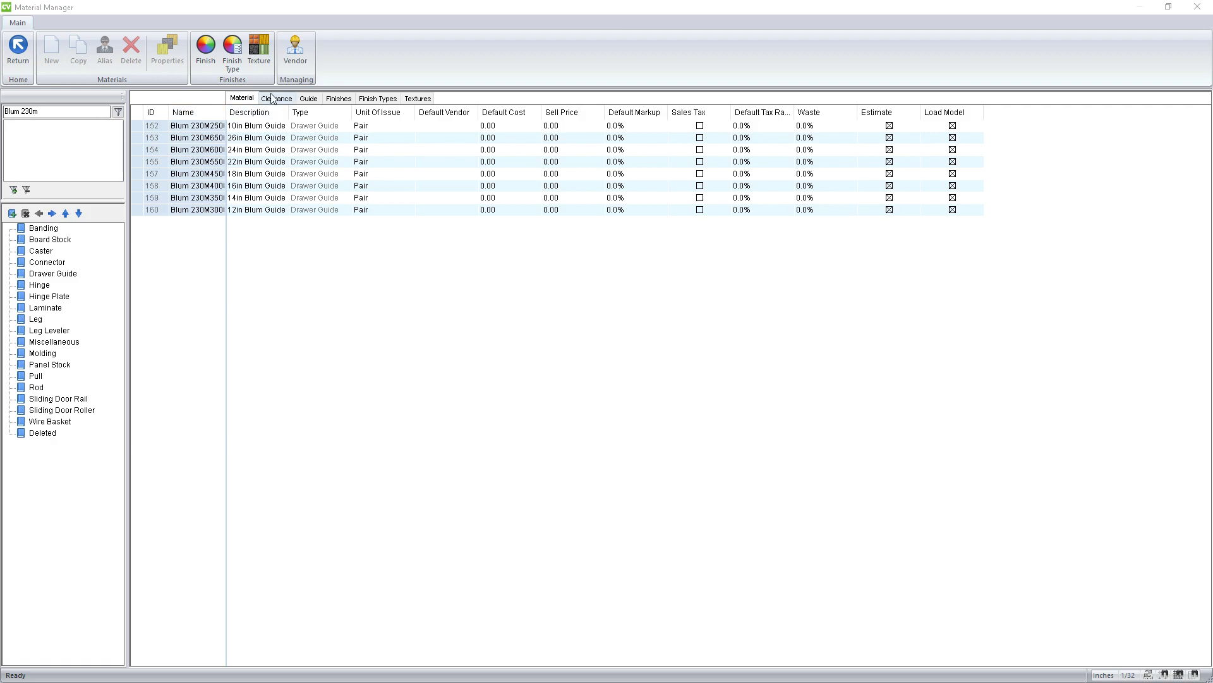
Widen the Name column, then filter the material list by "My Typical" and select the My Typical Guide material
drag(226, 112, 300, 114)
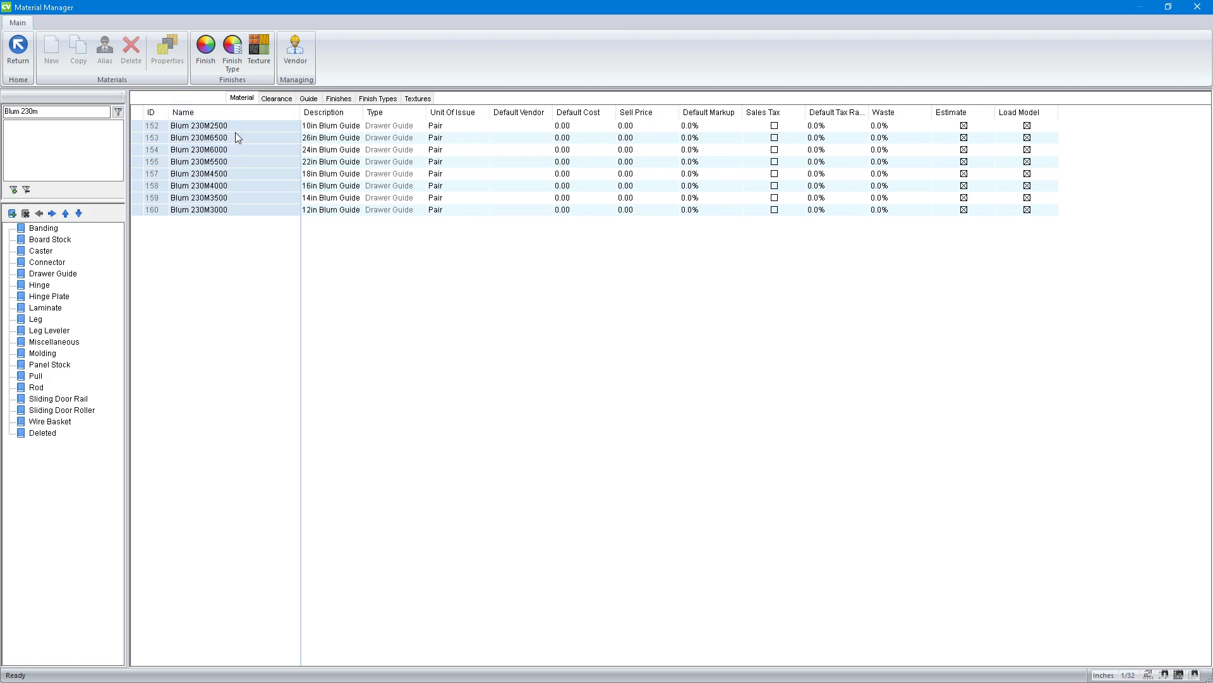
triple_click(59, 111)
text(My Typical)
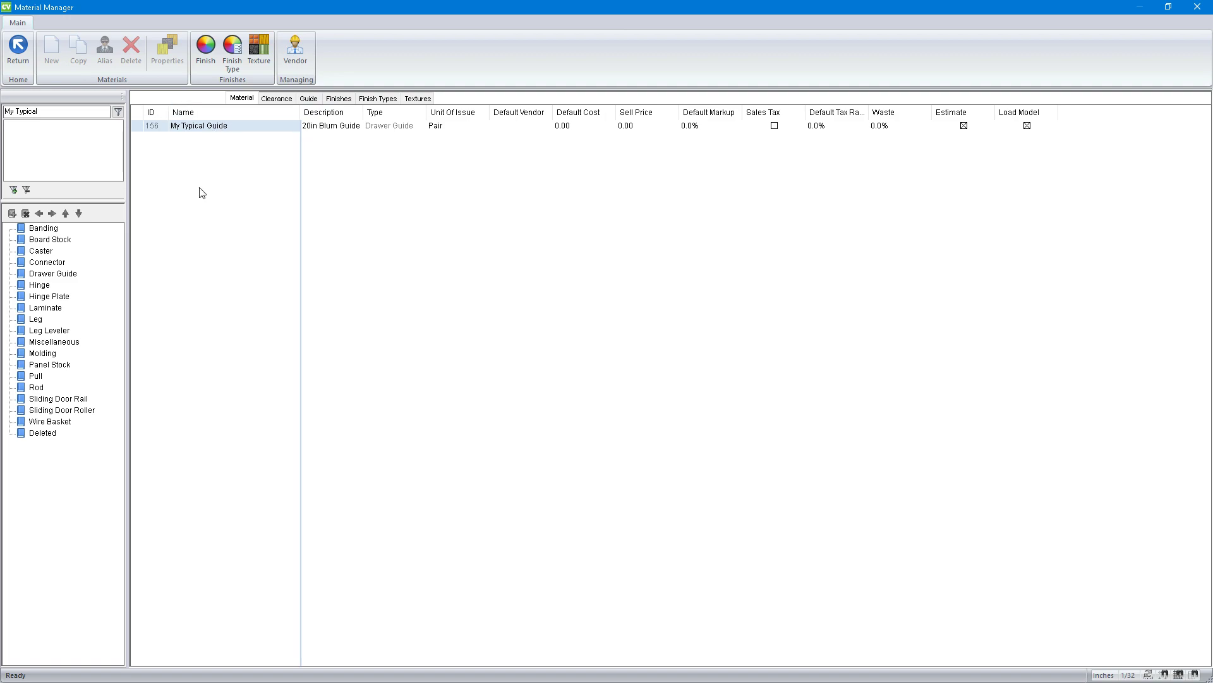
click(141, 129)
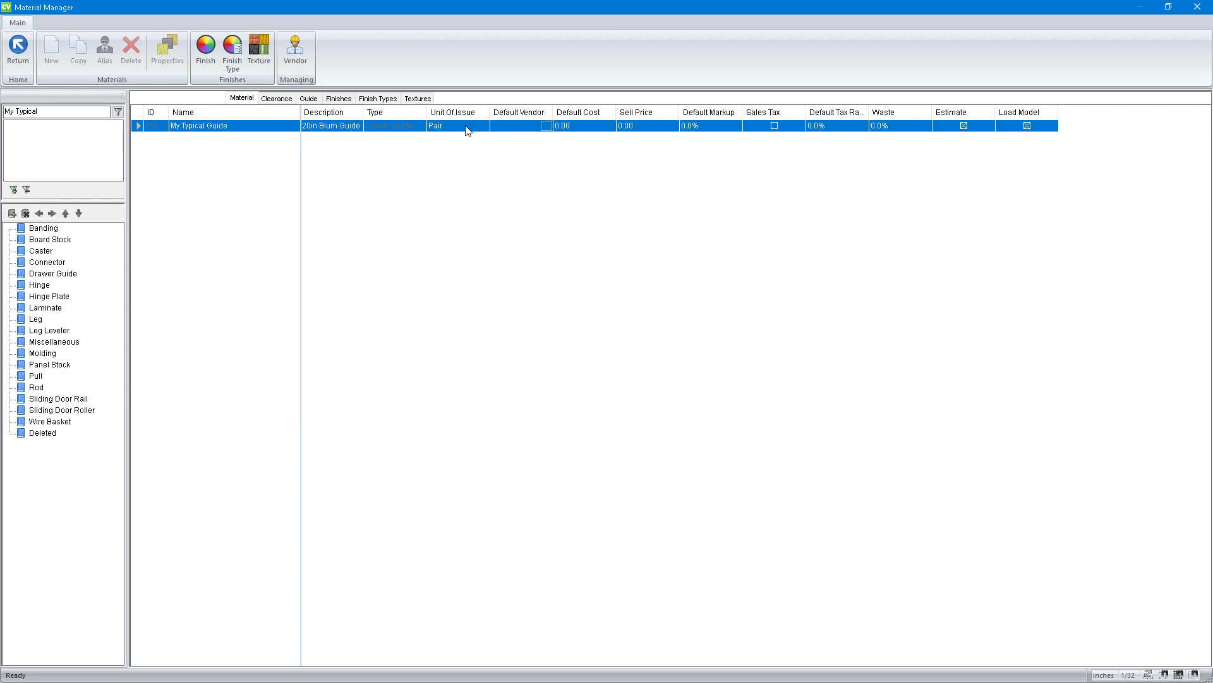
Open the material properties of My Typical Guide and bring up its parameters
double_click(140, 126)
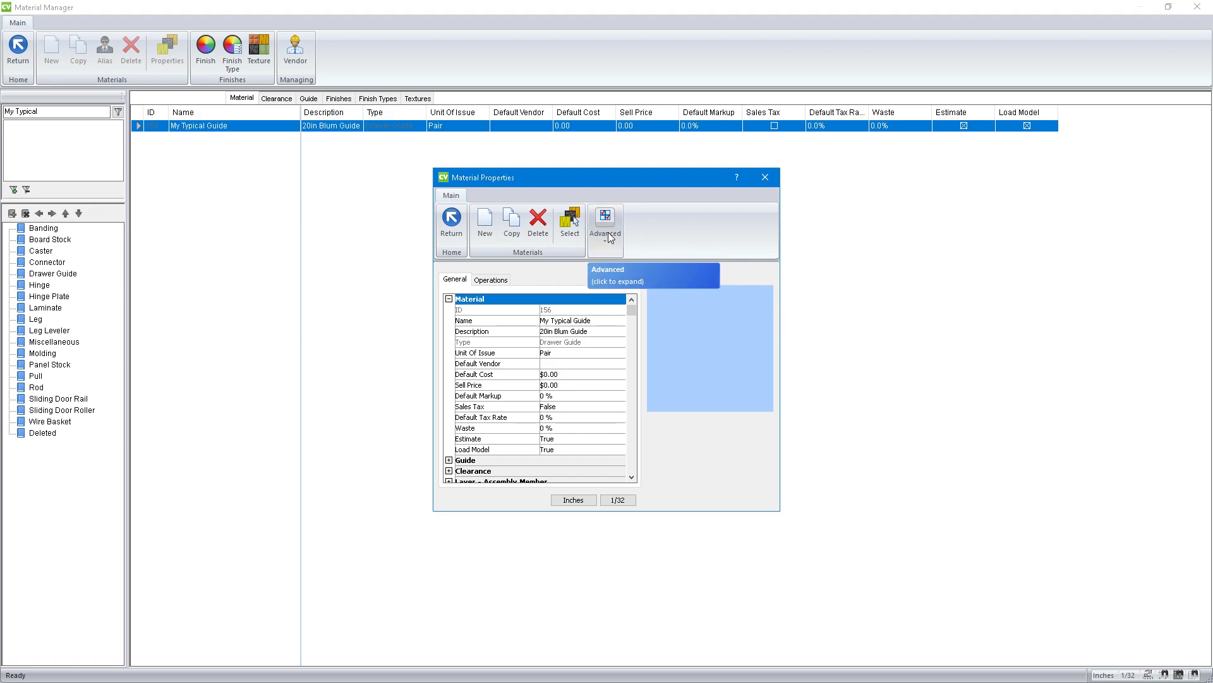
drag(780, 319, 920, 319)
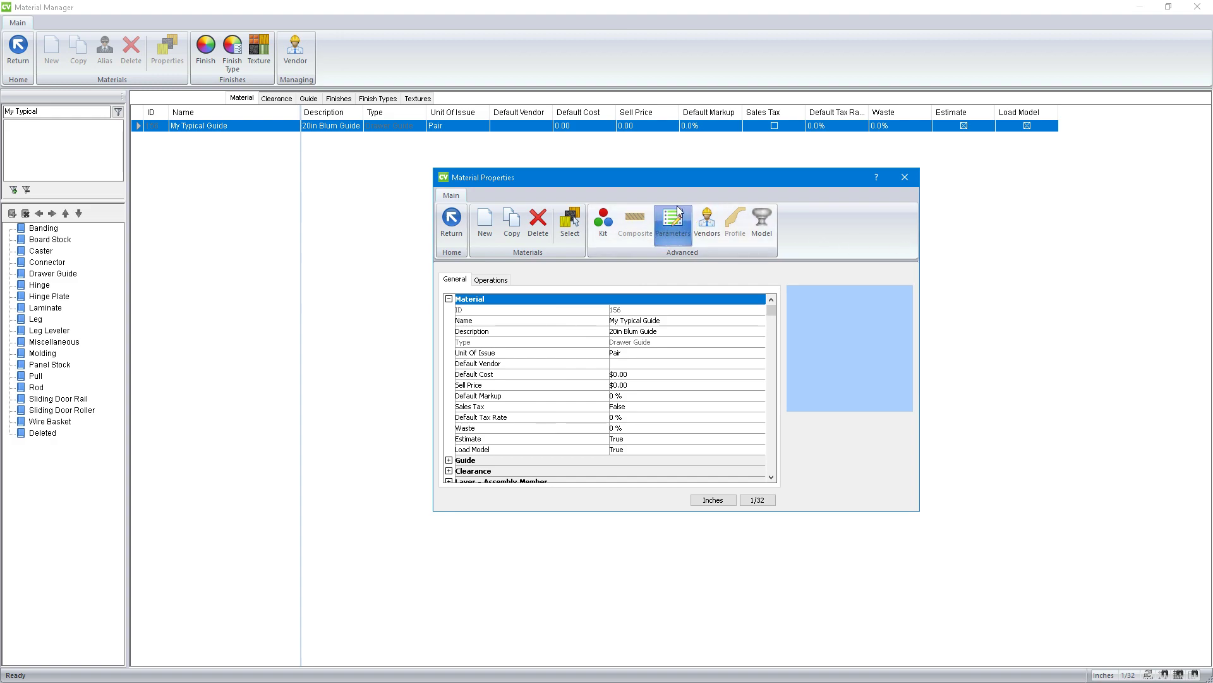
drag(921, 238, 770, 238)
click(608, 226)
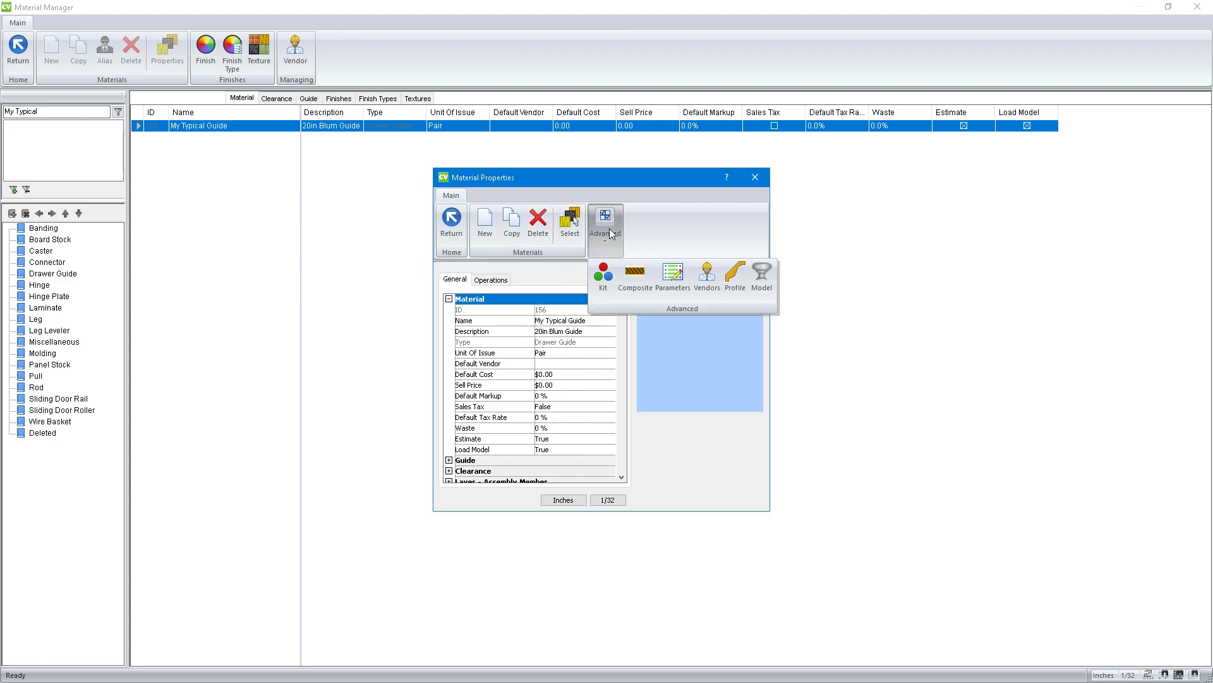
click(674, 278)
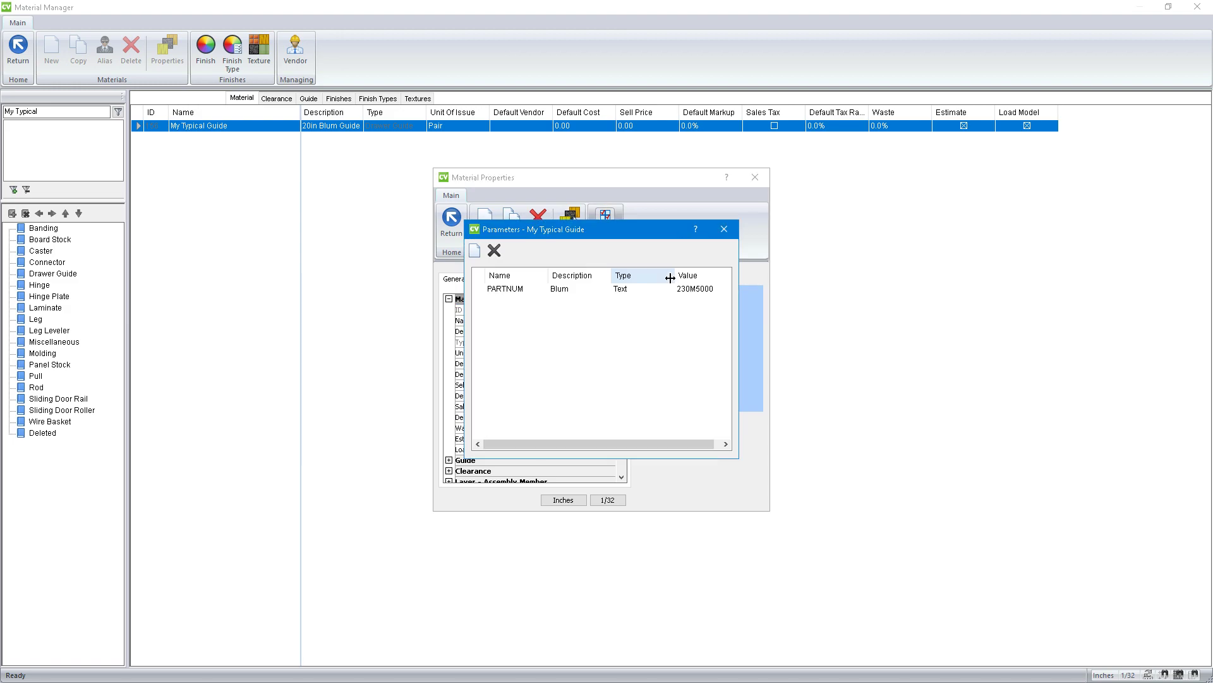
Set the value of the guide's PARTNUM text parameter to BS230M5000 and close the Material Manager
double_click(509, 297)
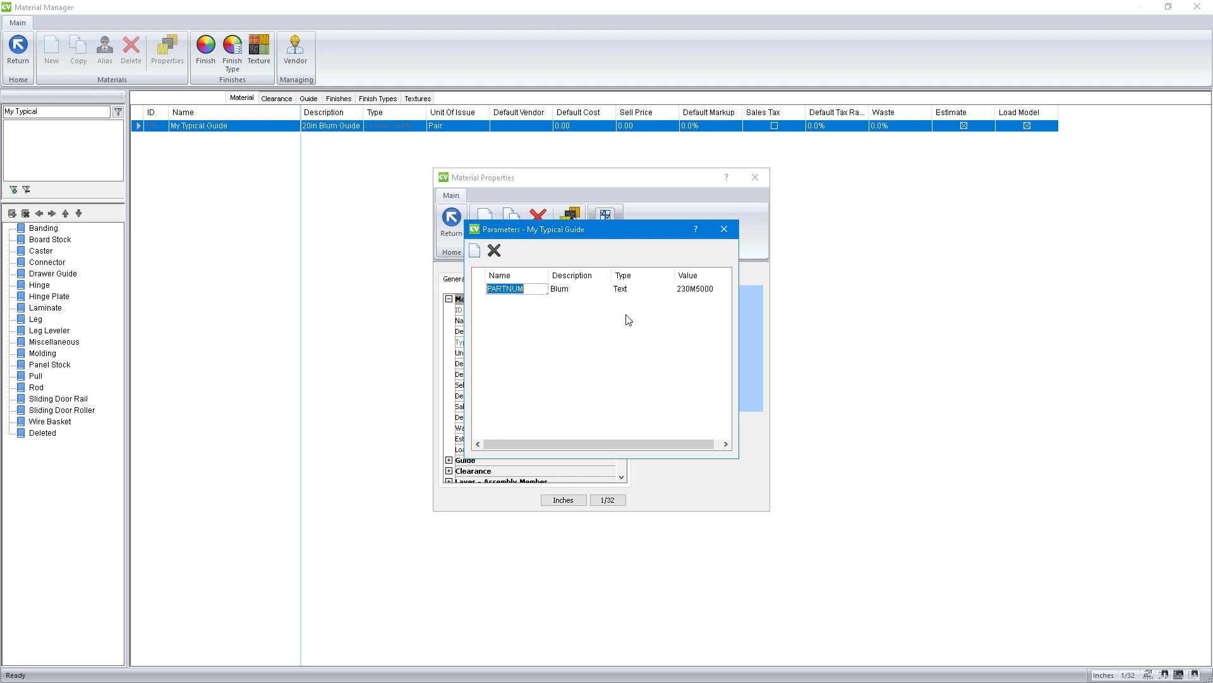
click(637, 291)
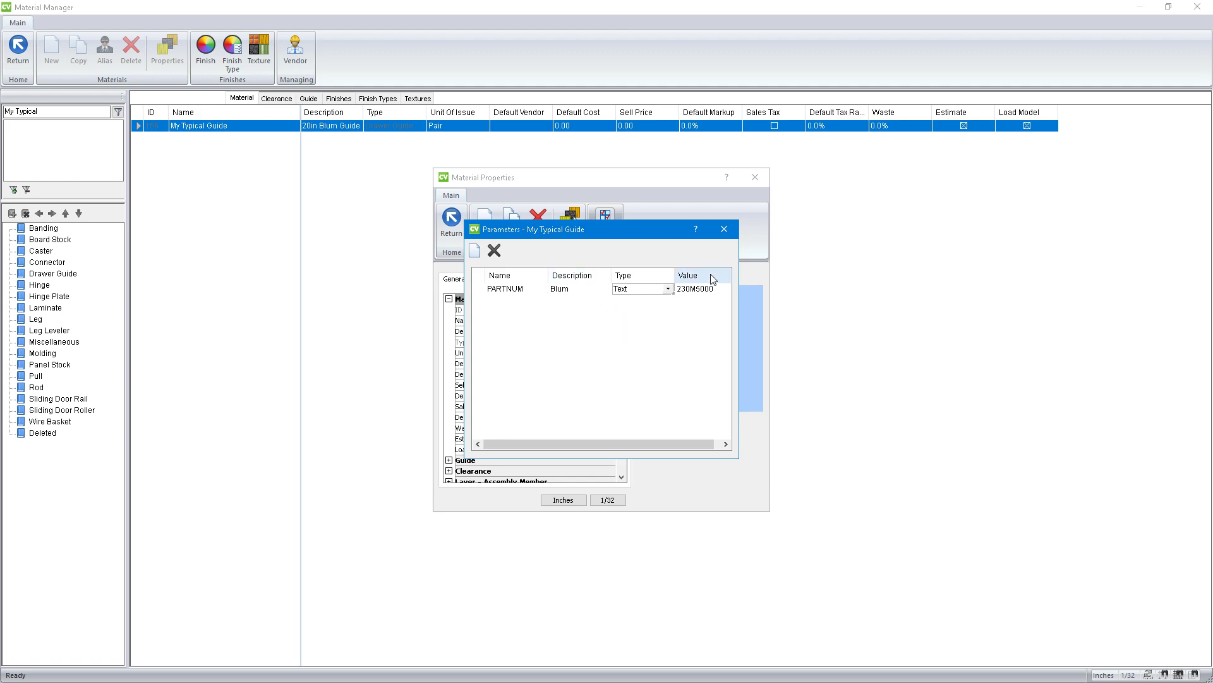
click(707, 289)
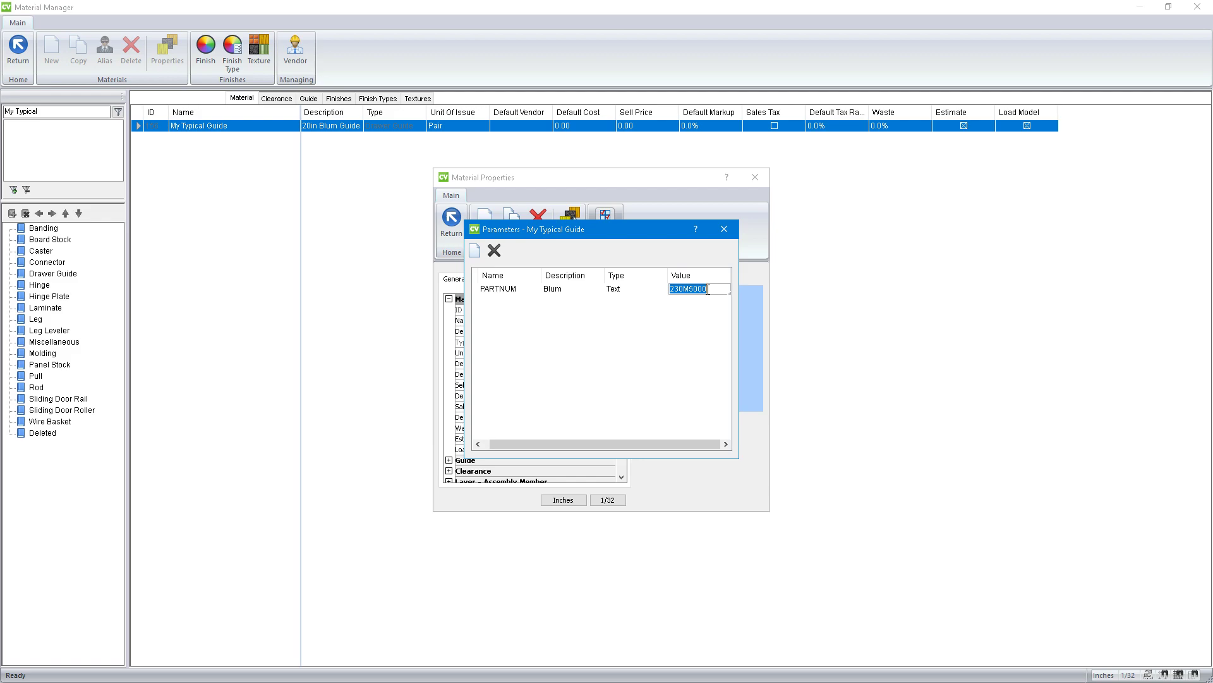
click(708, 290)
text(BS)
click(645, 348)
click(724, 230)
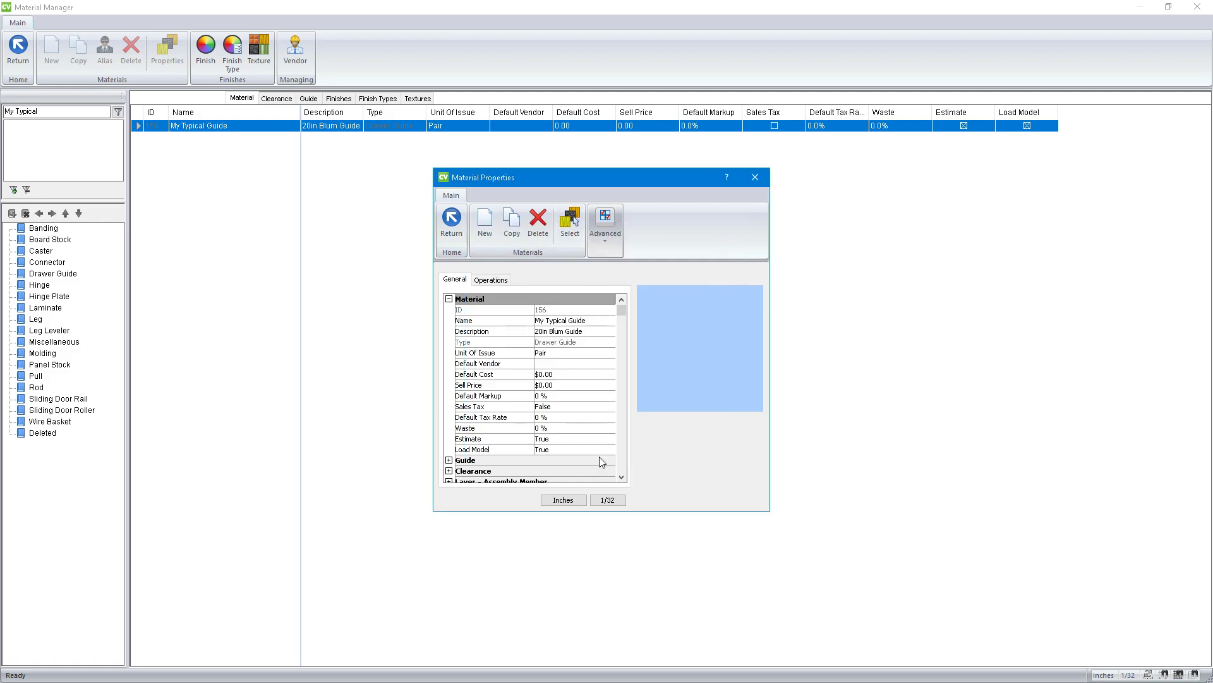
click(755, 177)
click(1200, 7)
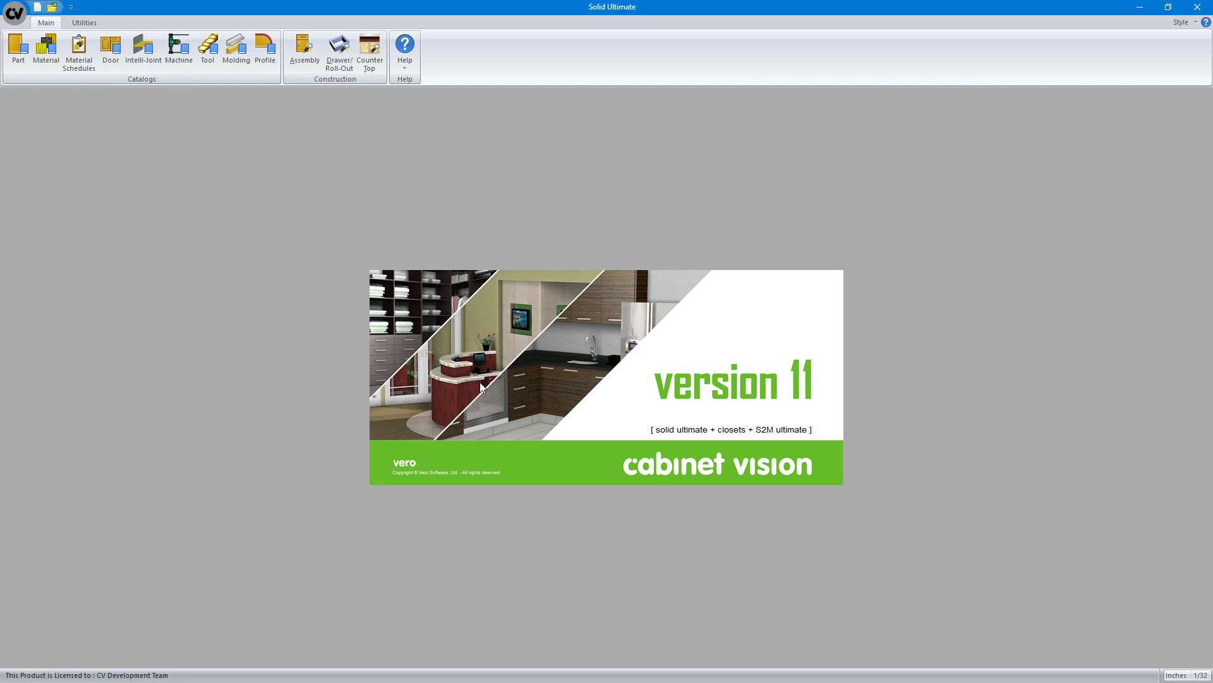
Create a new job with the default properties, reviewing its cabinet construction and hardware schedules first
click(19, 20)
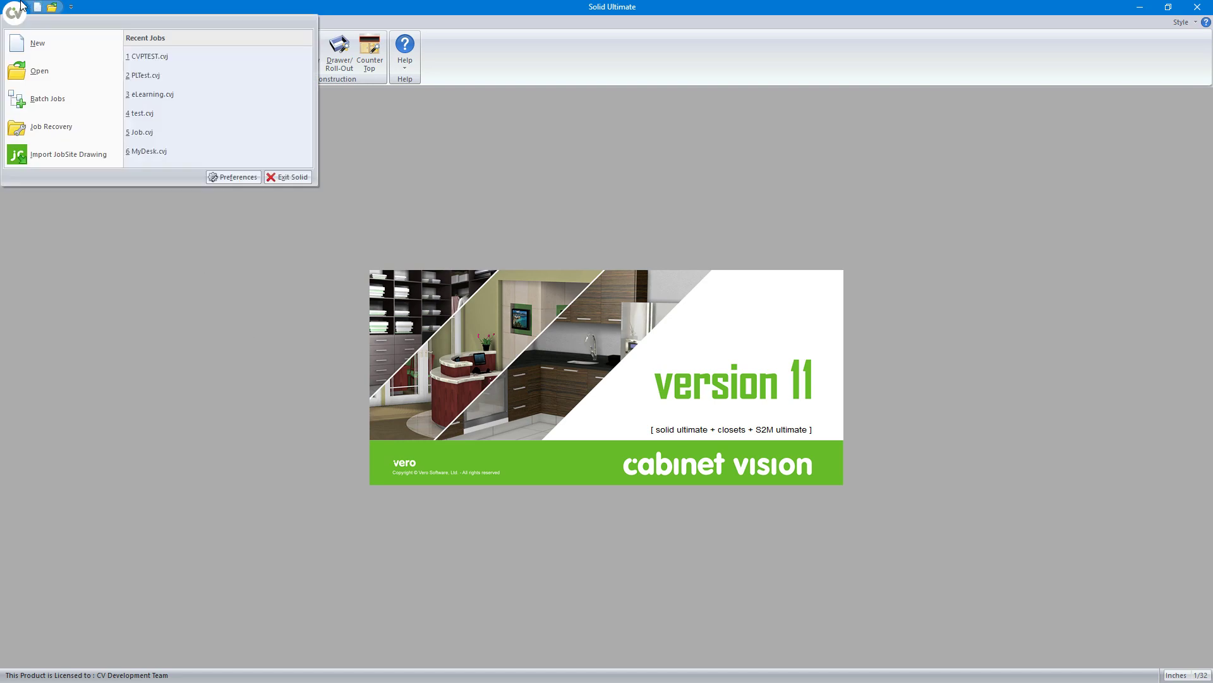
click(32, 41)
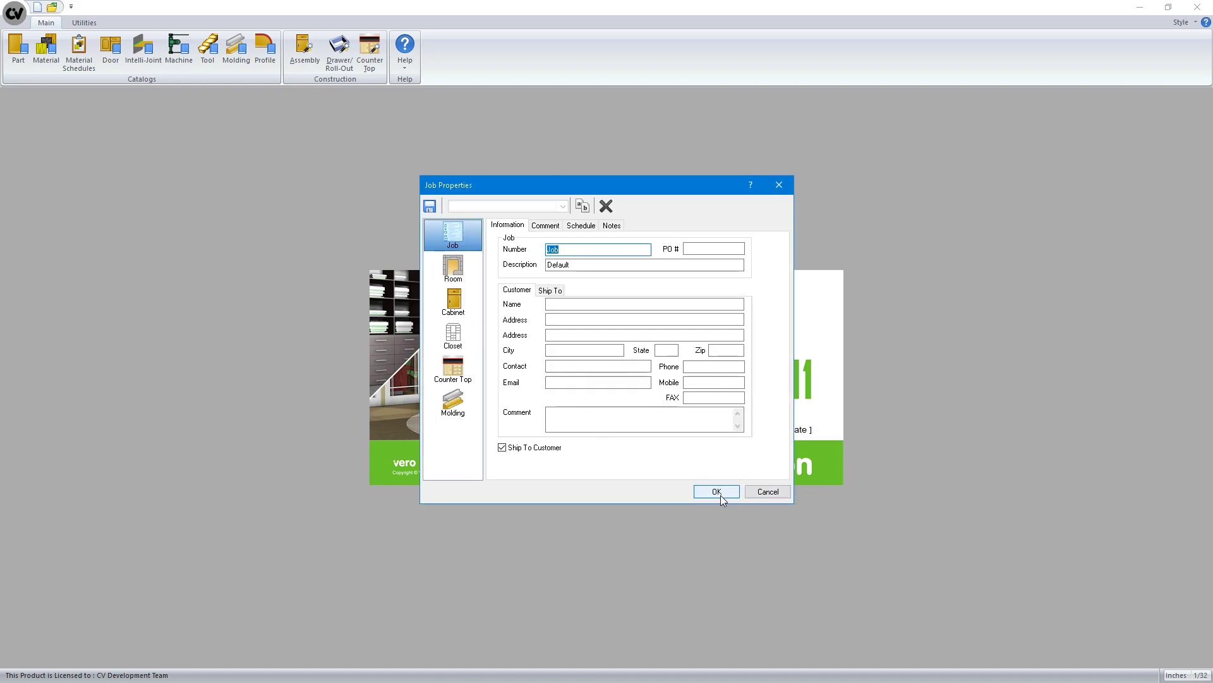
click(452, 304)
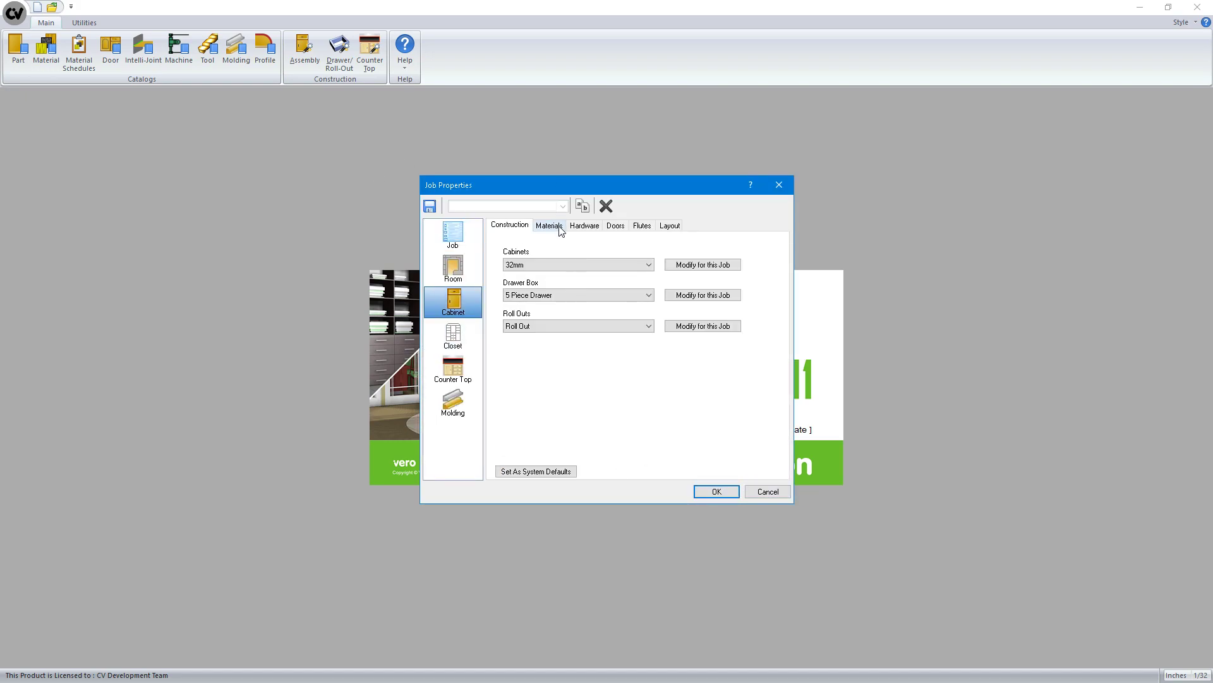
click(583, 226)
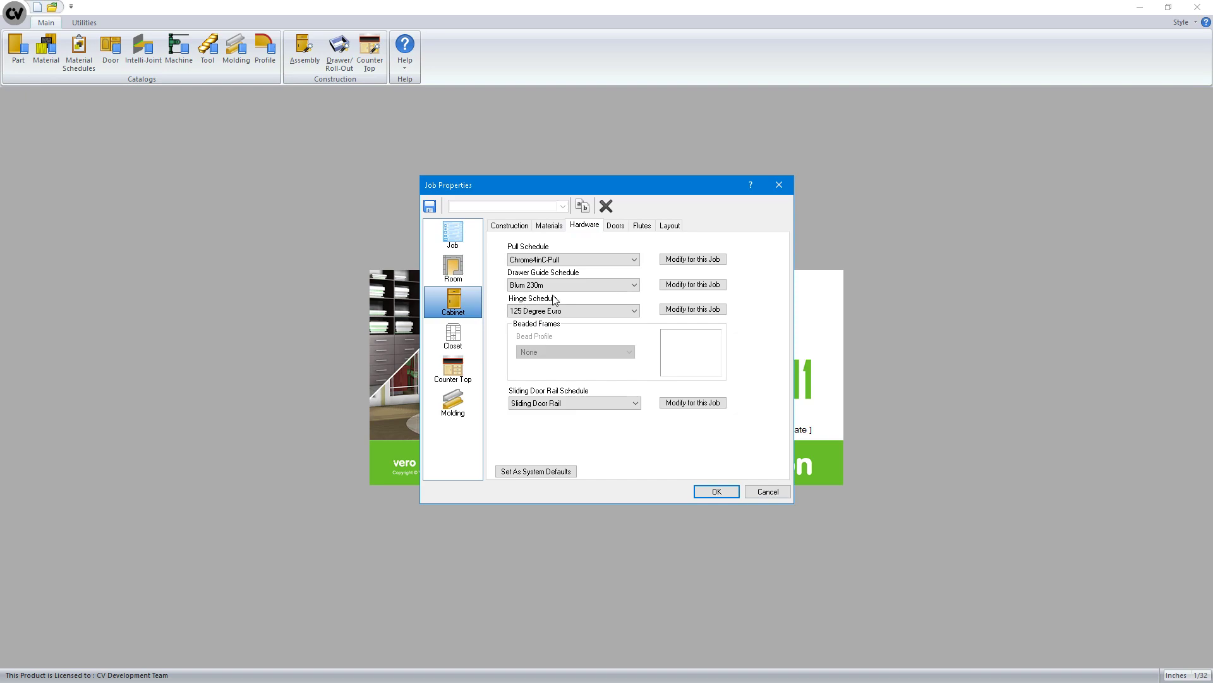
click(716, 491)
Draw a horizontal wall about 114 inches long in the plan view
click(97, 123)
click(510, 351)
click(878, 347)
key(Escape)
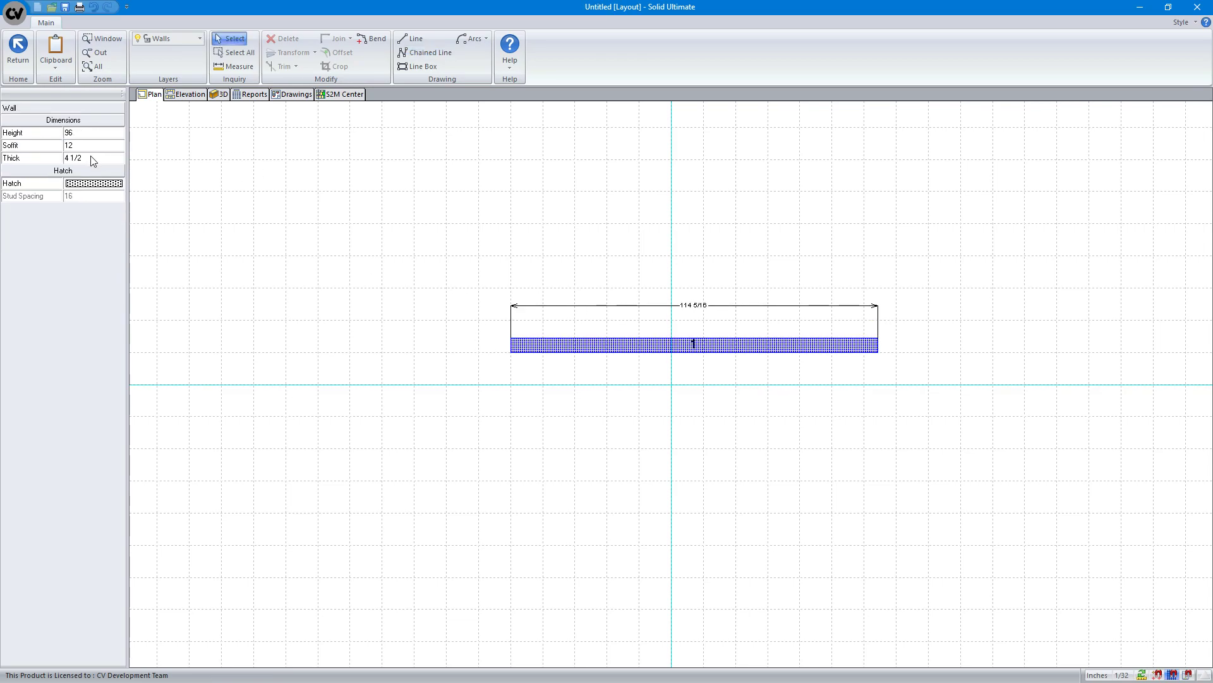
key(Escape)
Place a Drawer Stack from the Custom Cabinets base cabinets against the wall, about 22 inches from its left end
click(56, 151)
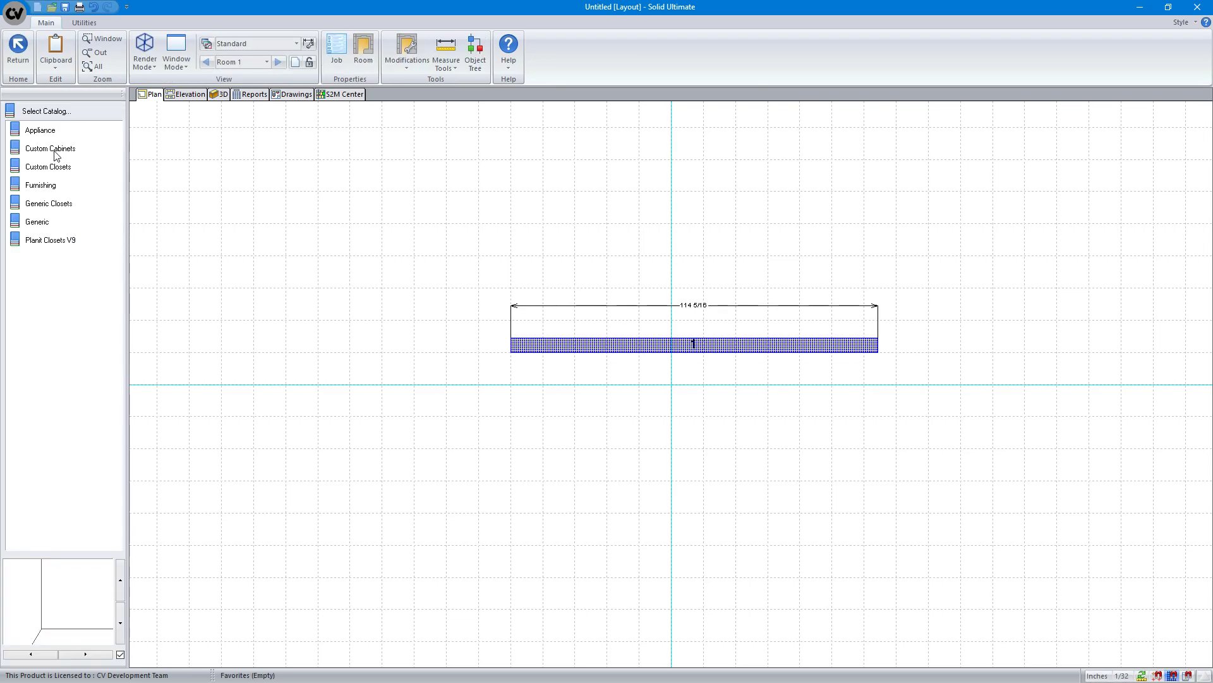
click(57, 150)
click(44, 165)
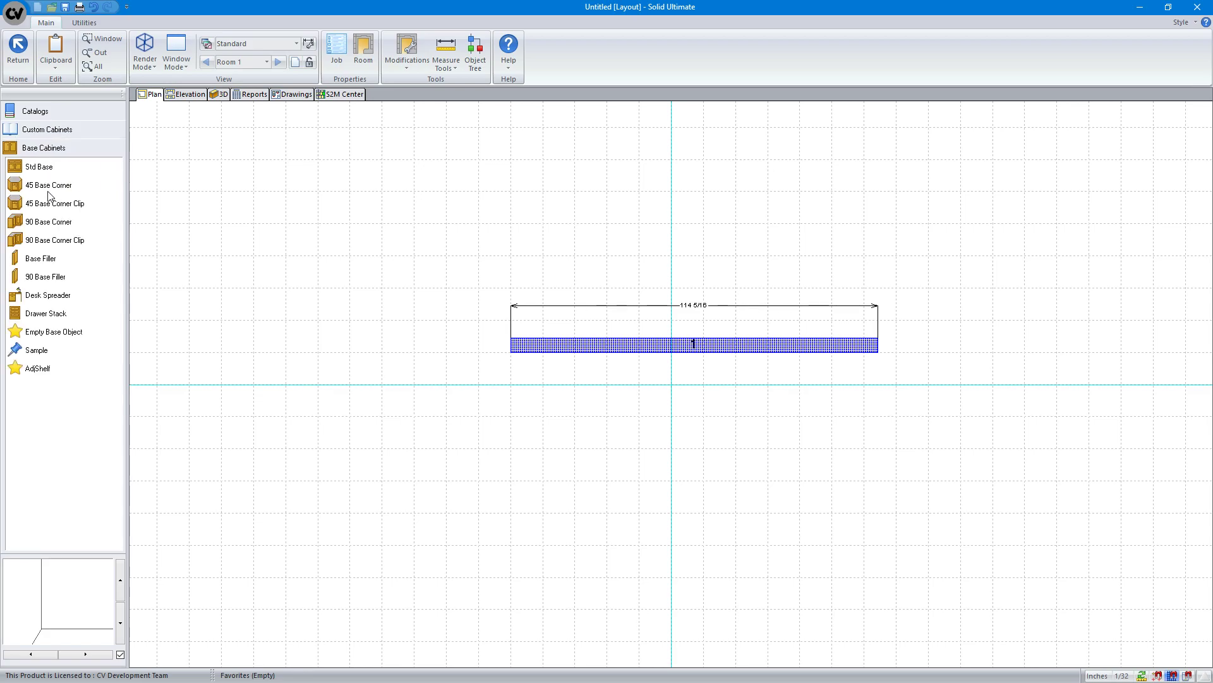
click(35, 314)
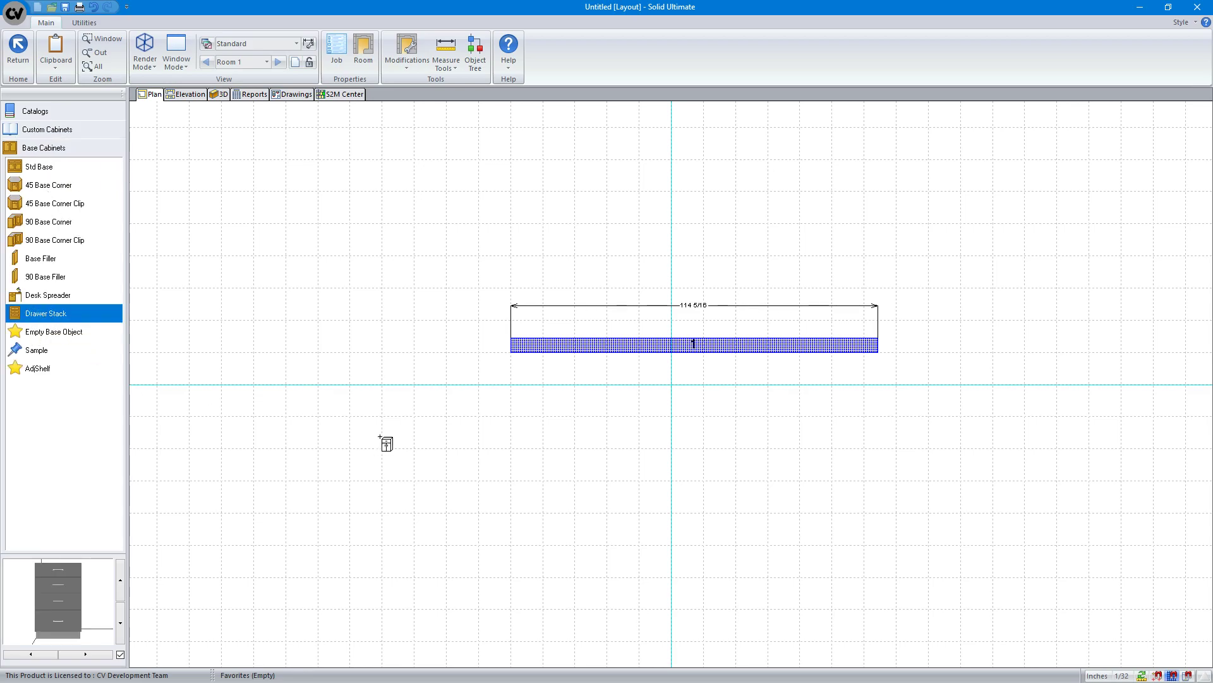
click(616, 404)
Open the drawer stack's assembly report to check which material its drawer guides use, and return to the room layout
double_click(585, 400)
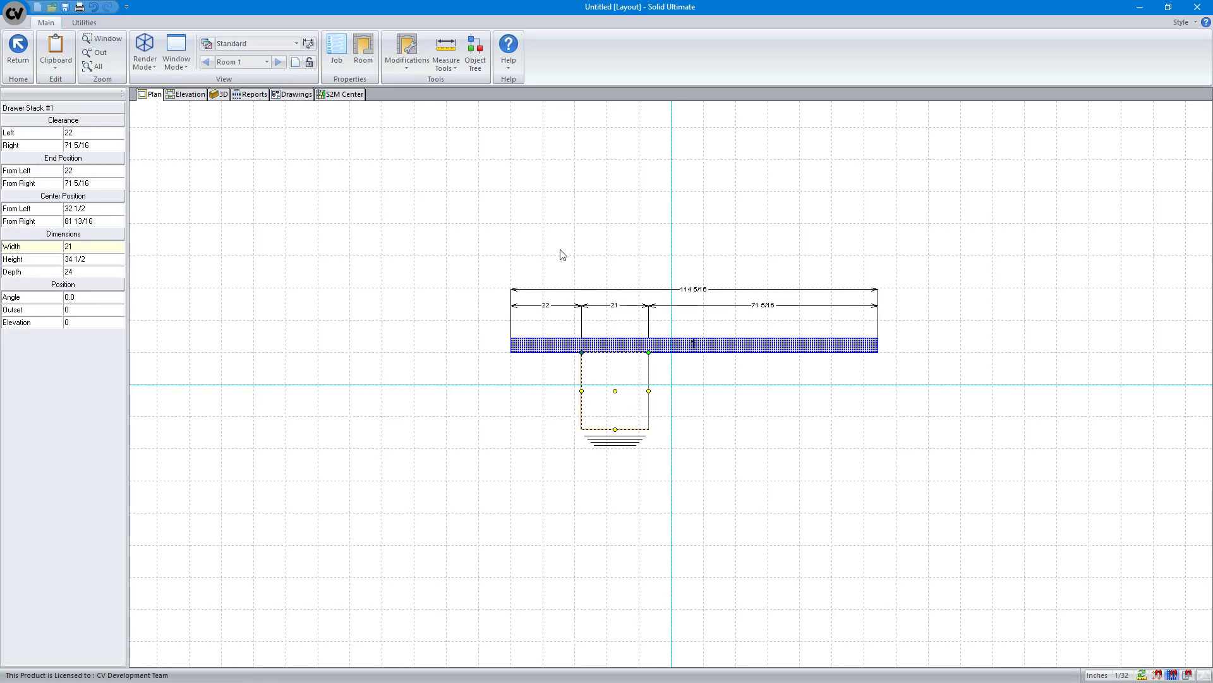
click(379, 110)
click(347, 208)
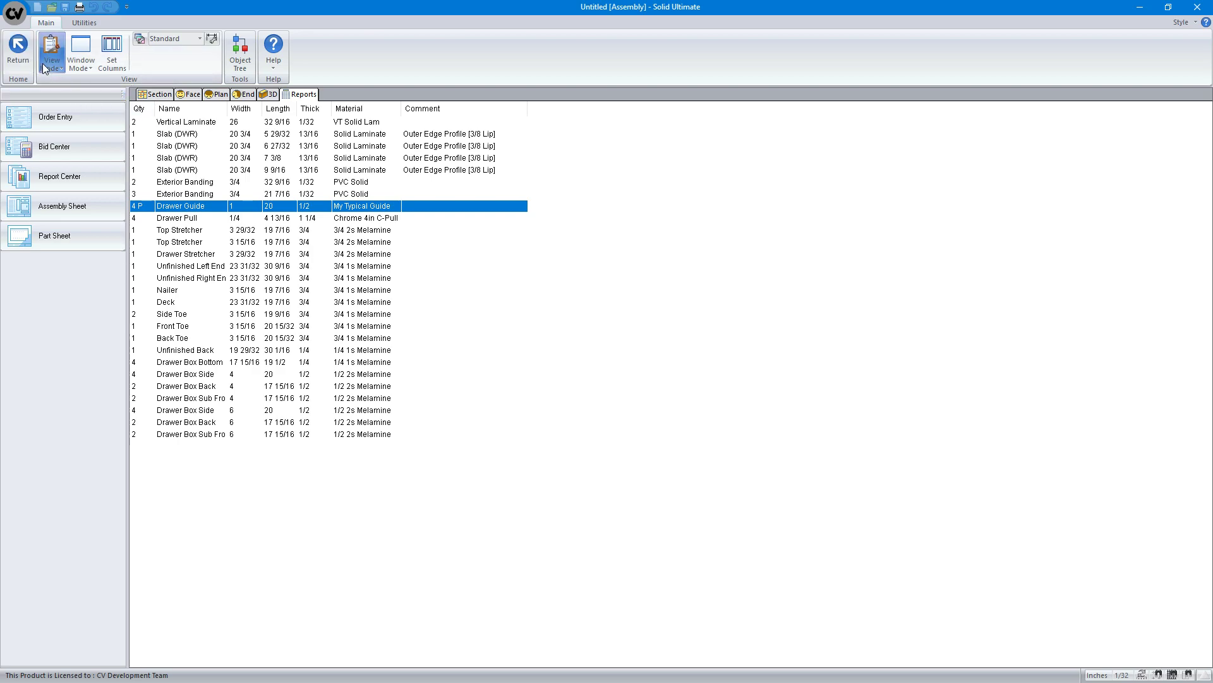
click(19, 51)
Generate the Part Number Parameters report from the eSupport group in the Report Center
click(250, 95)
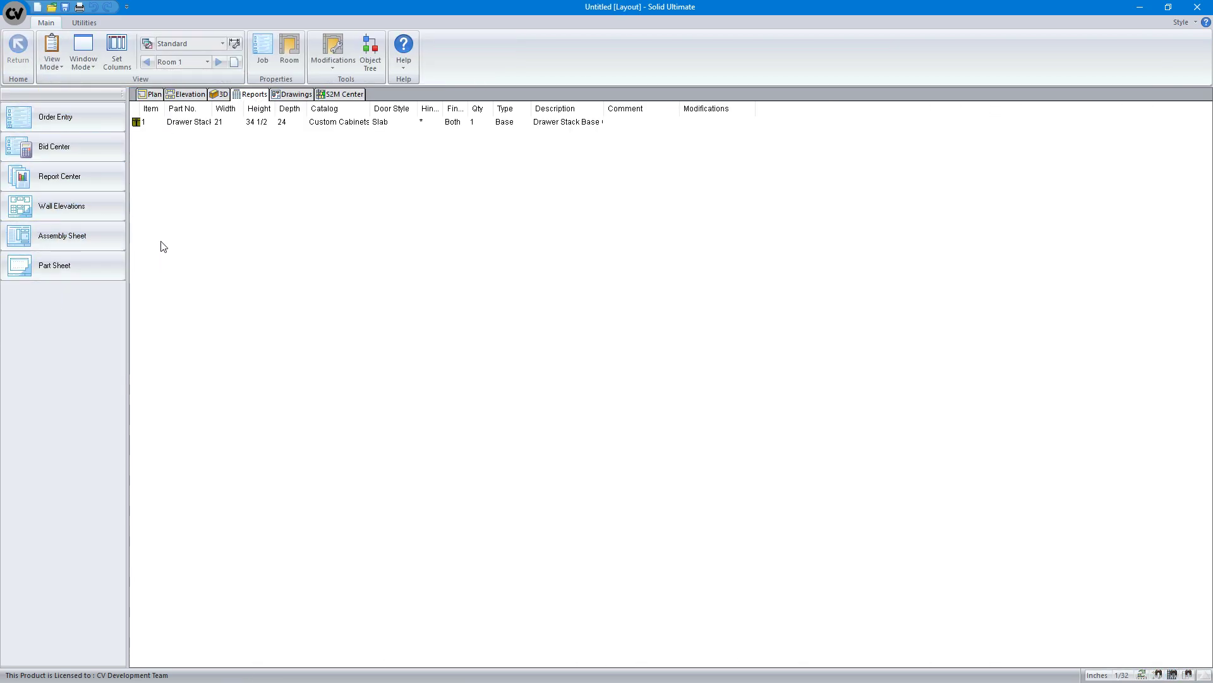
click(70, 175)
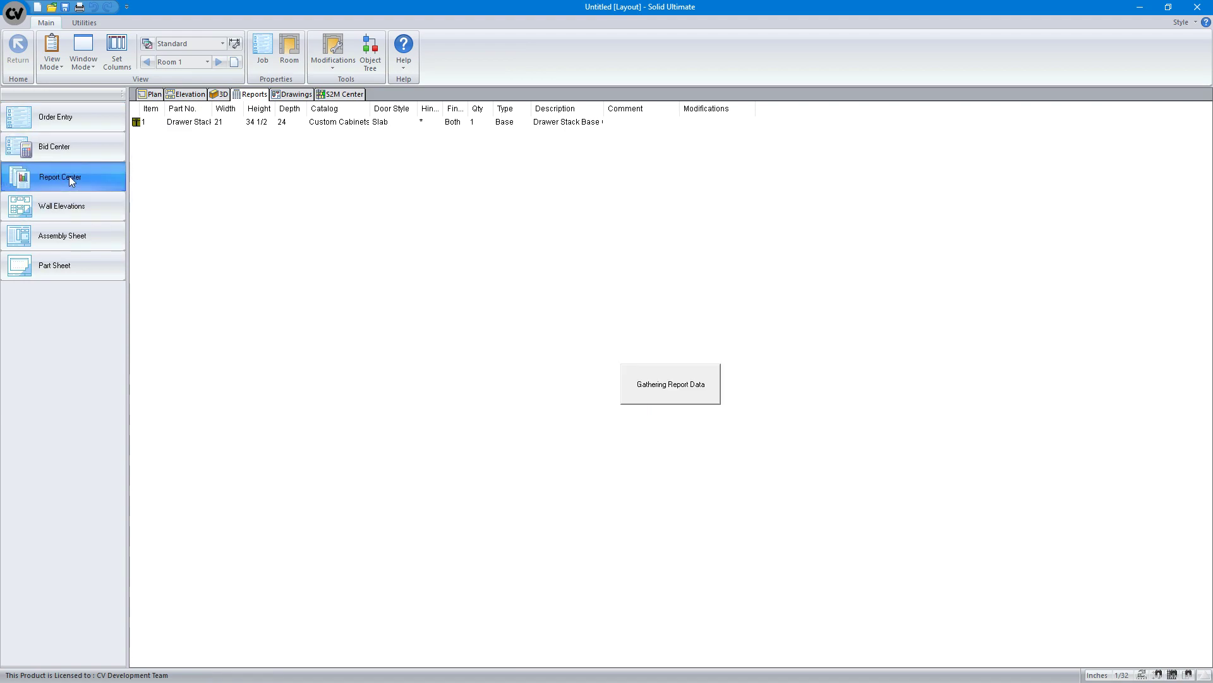
click(26, 143)
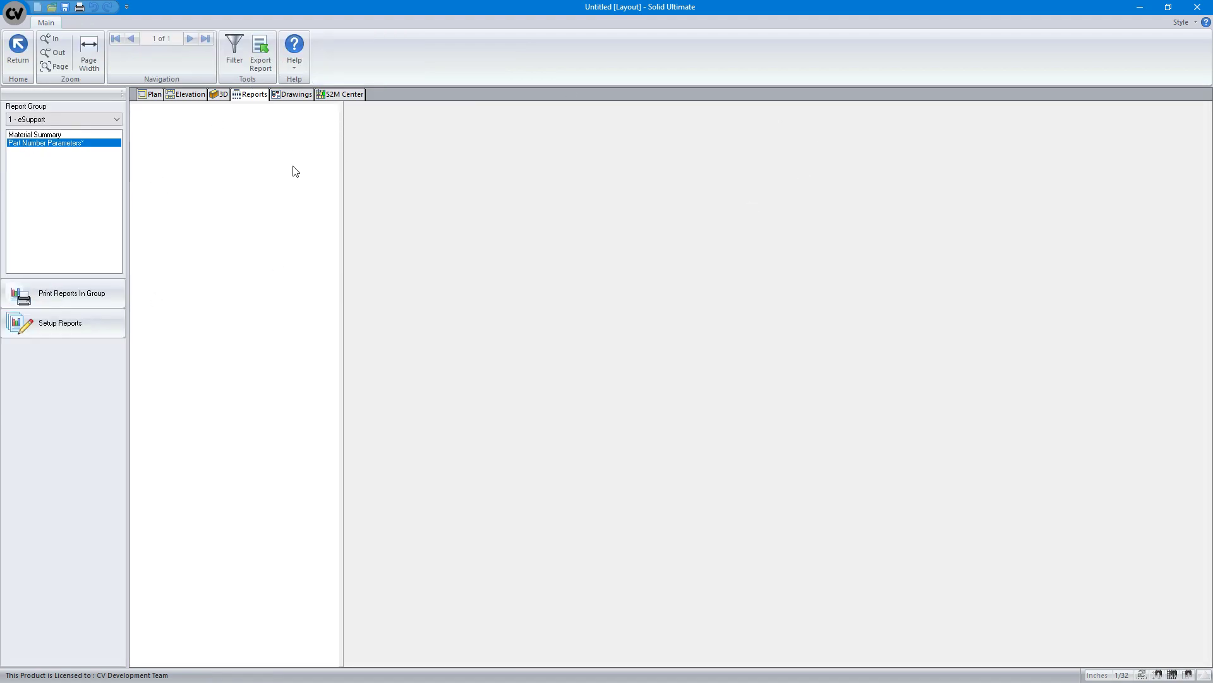
Open the advanced properties of the Part Number Parameters report in the report setup and preview its MatsWithPN table
click(46, 322)
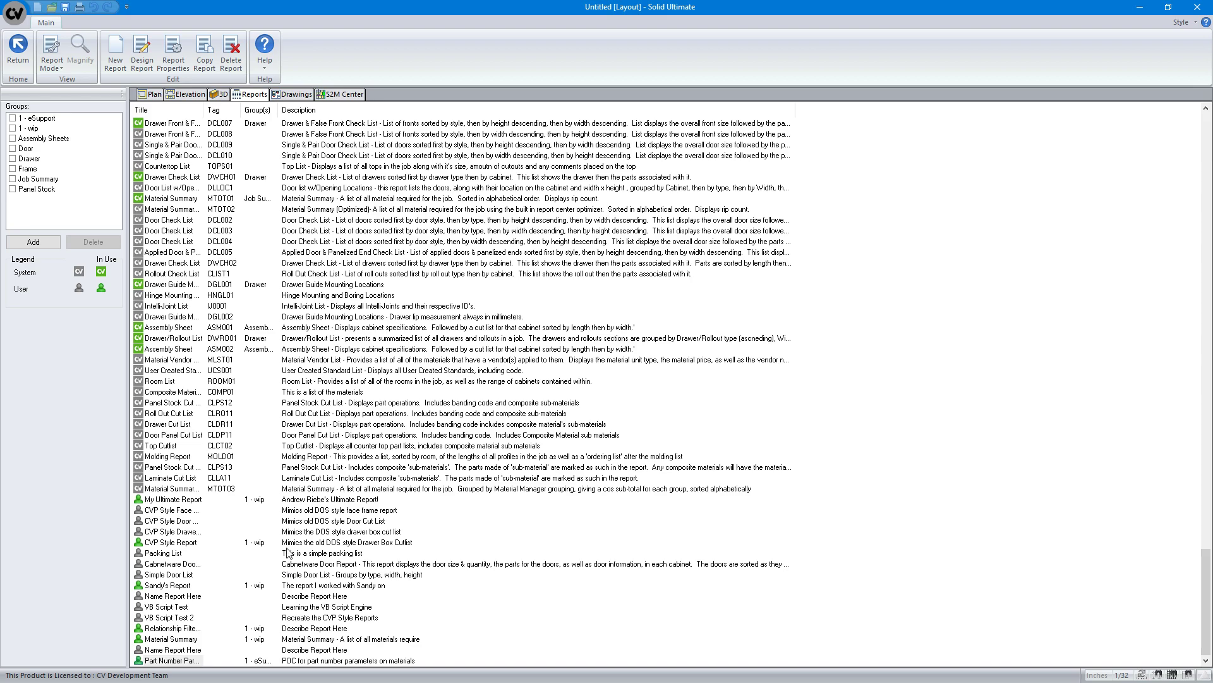
click(152, 660)
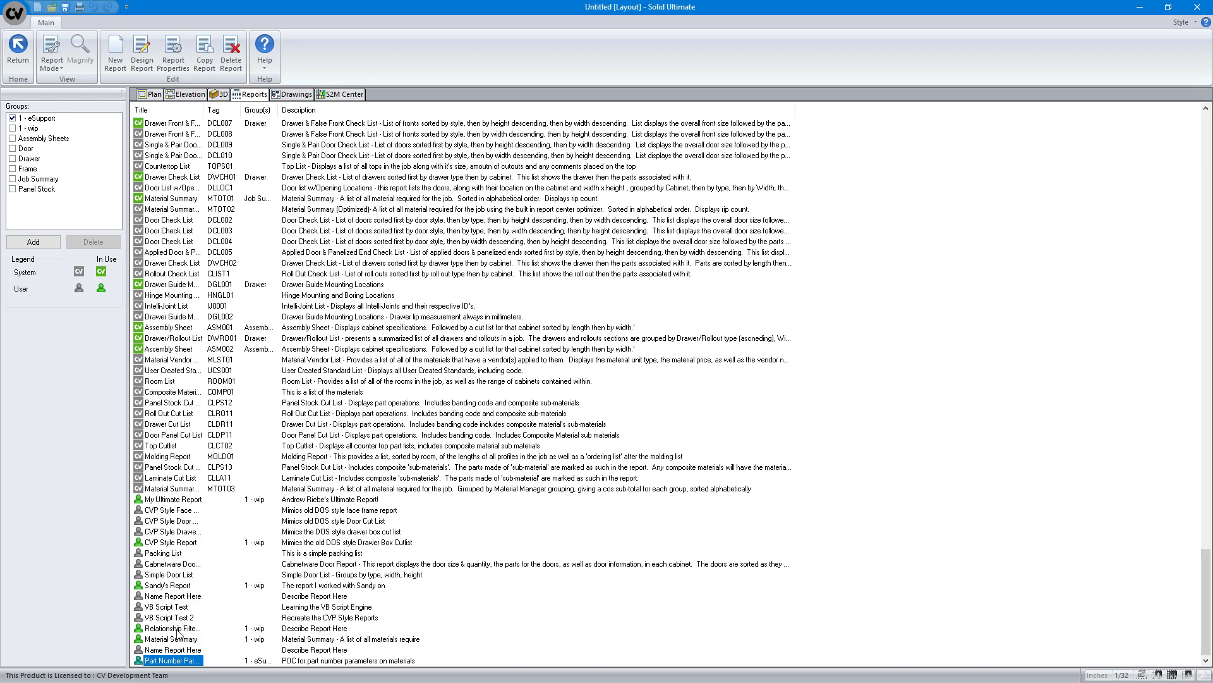
click(177, 63)
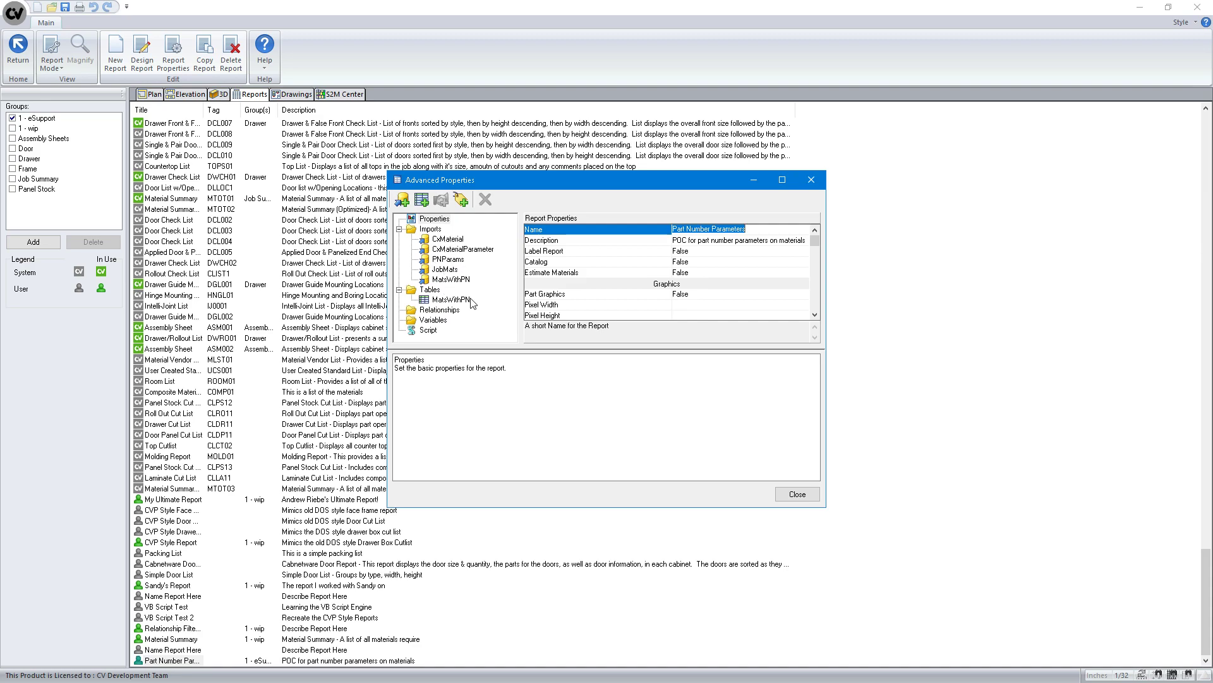
click(453, 299)
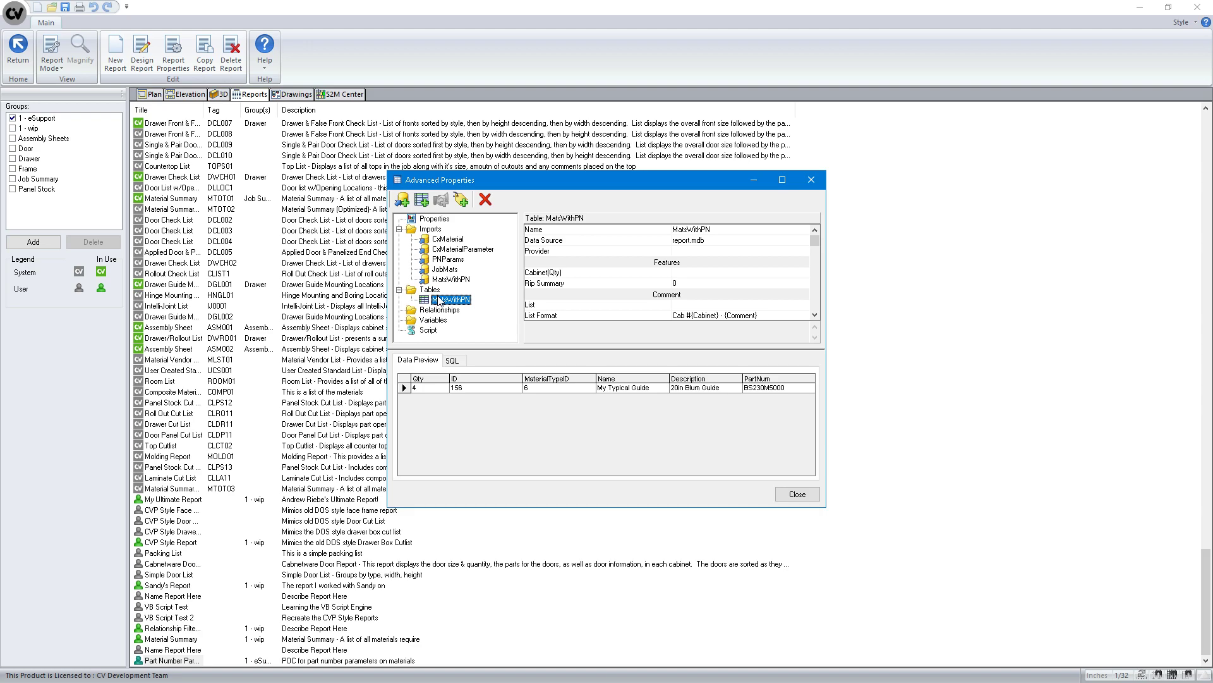
Compare the data previews of the report's CxMaterial, CxMaterialParameter, PNParams, JobMats and MatsWithPN imports
click(436, 241)
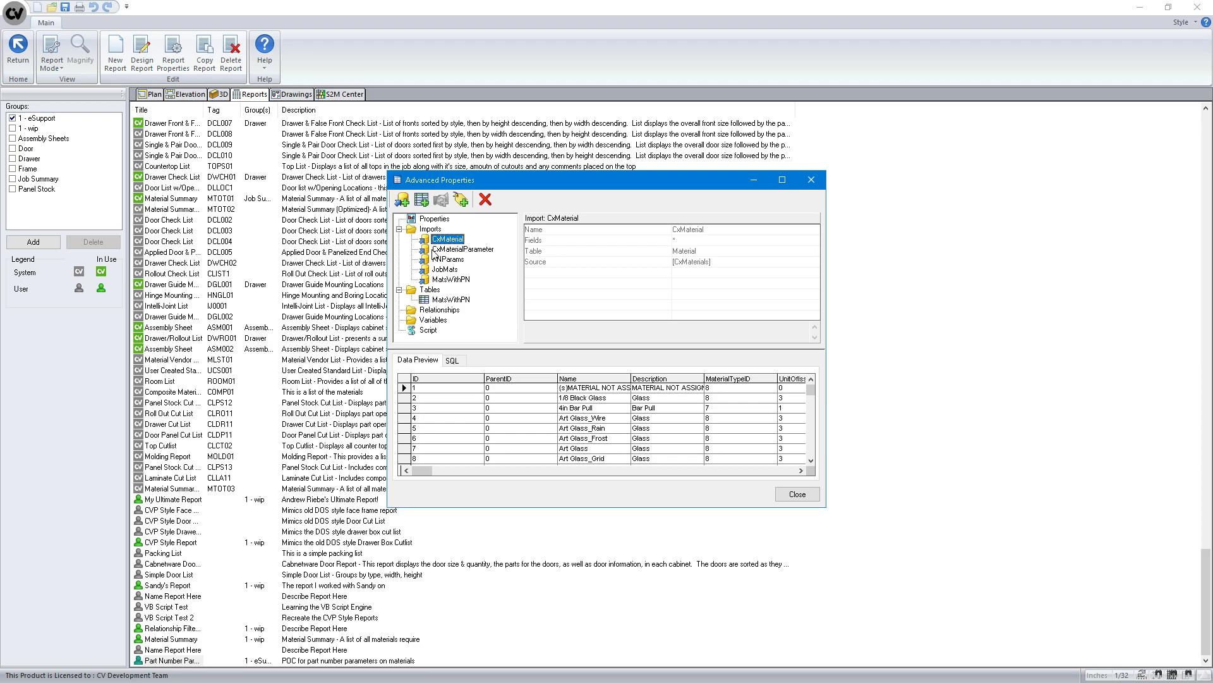
click(434, 250)
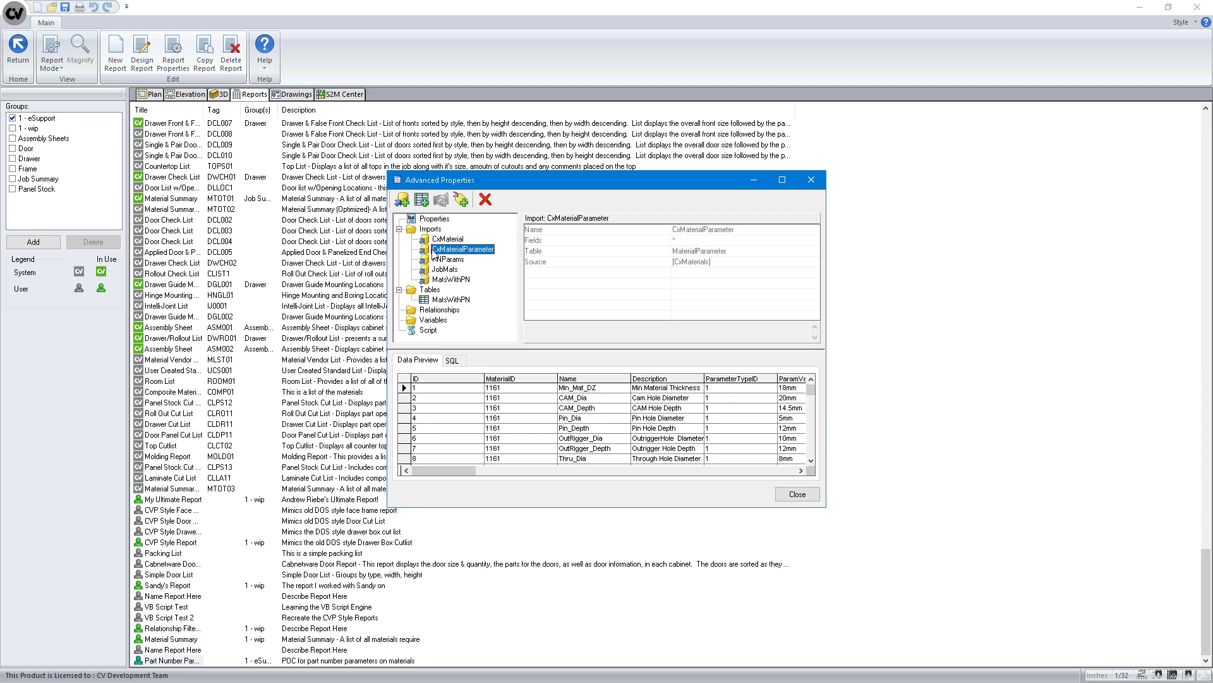
click(448, 261)
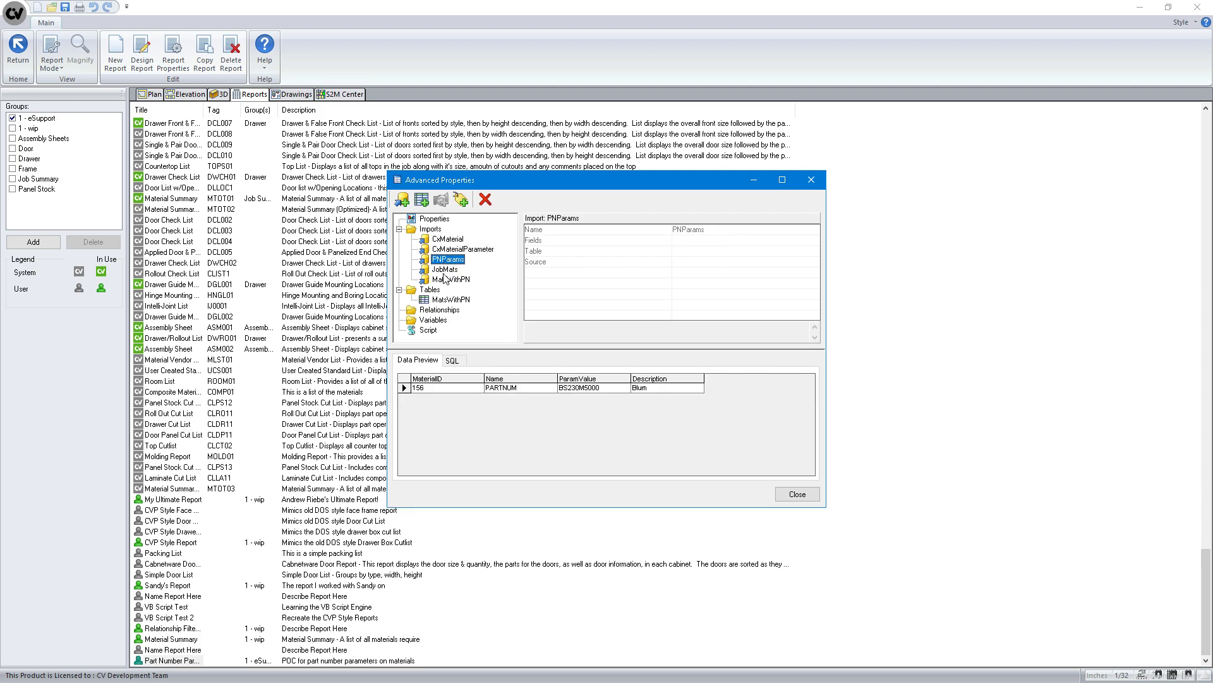
click(445, 270)
click(448, 279)
click(451, 272)
click(450, 260)
click(449, 270)
click(450, 279)
click(449, 261)
click(447, 270)
click(451, 279)
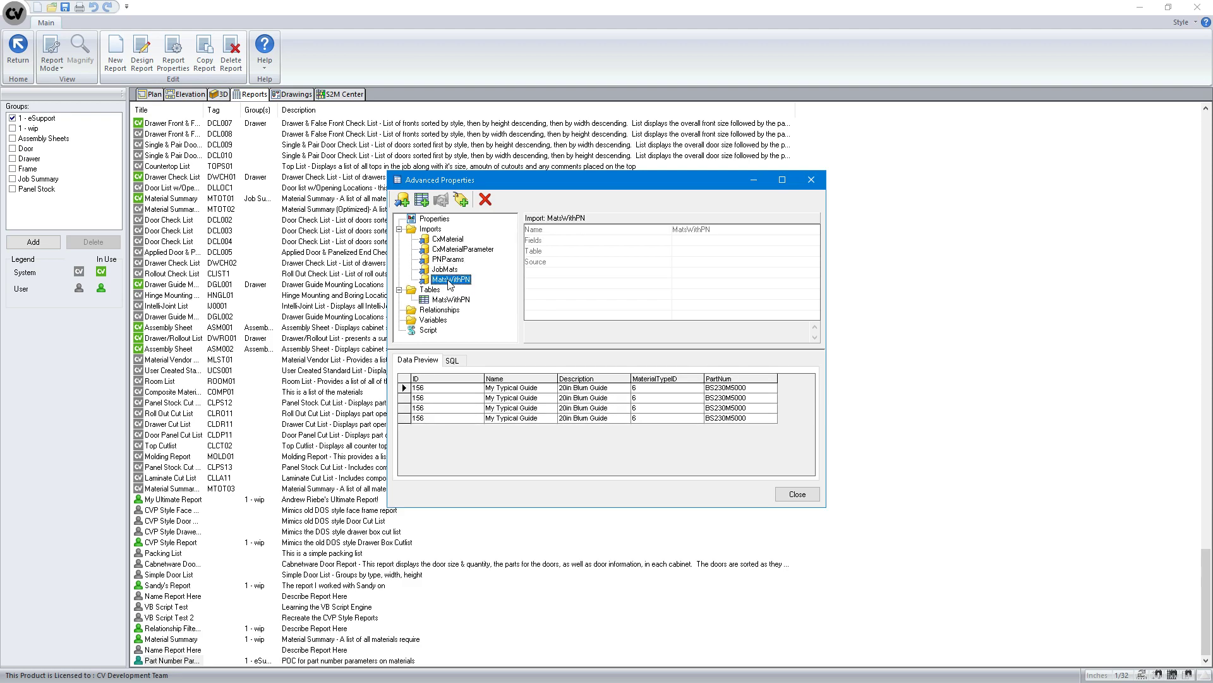
click(449, 260)
click(446, 270)
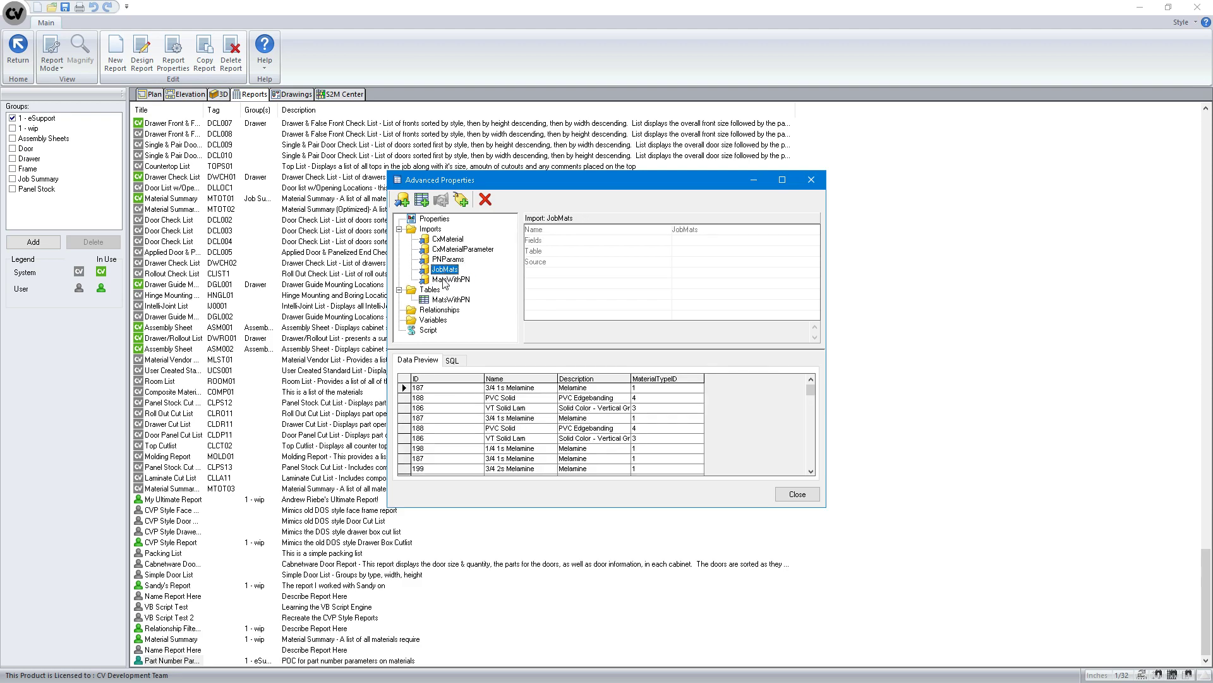
click(447, 280)
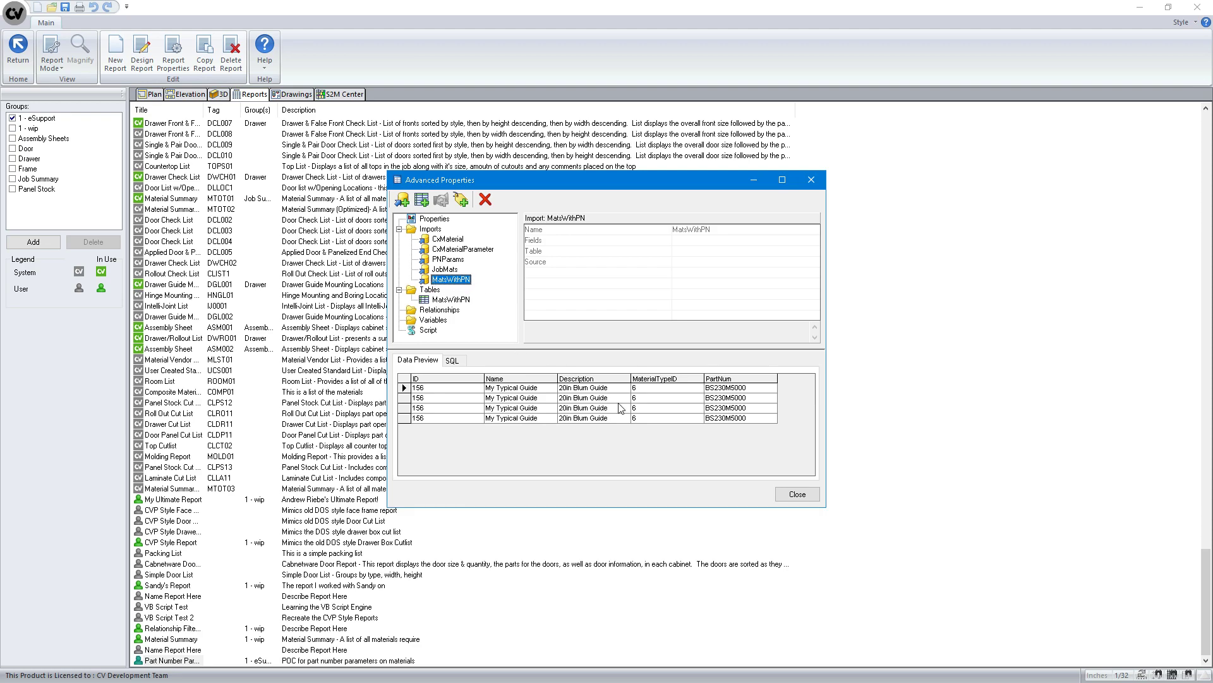
Preview the data of the report's MatsWithPN table and close the report's advanced properties
click(436, 301)
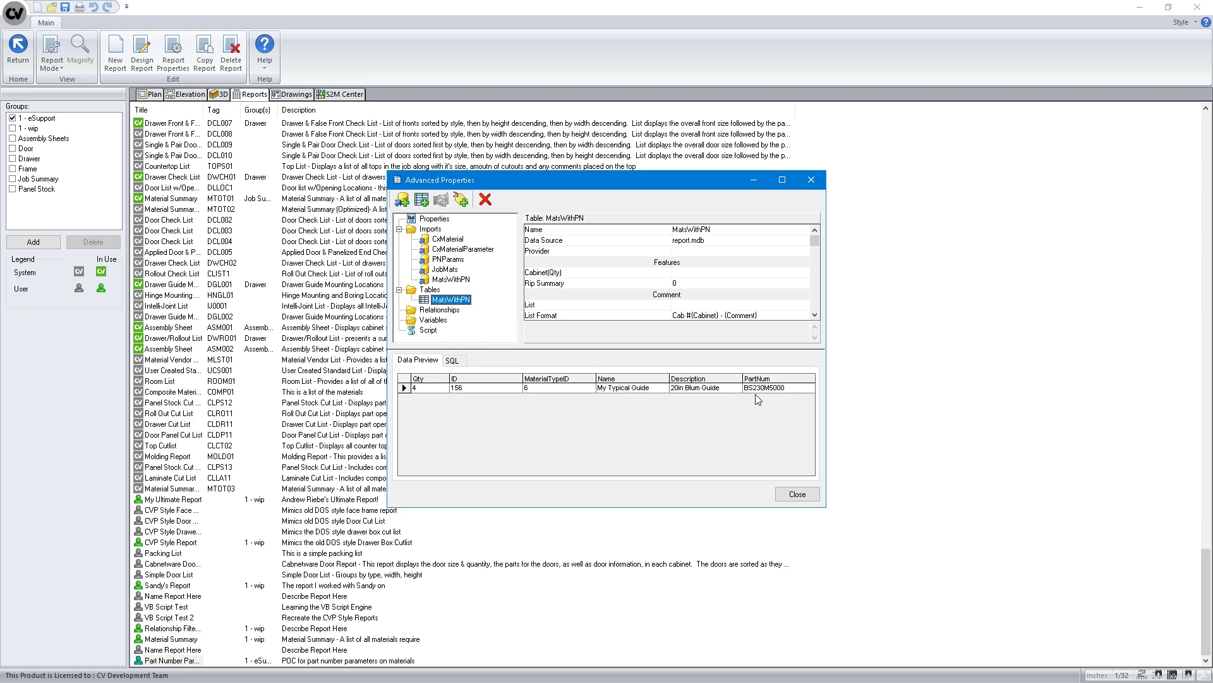
click(796, 495)
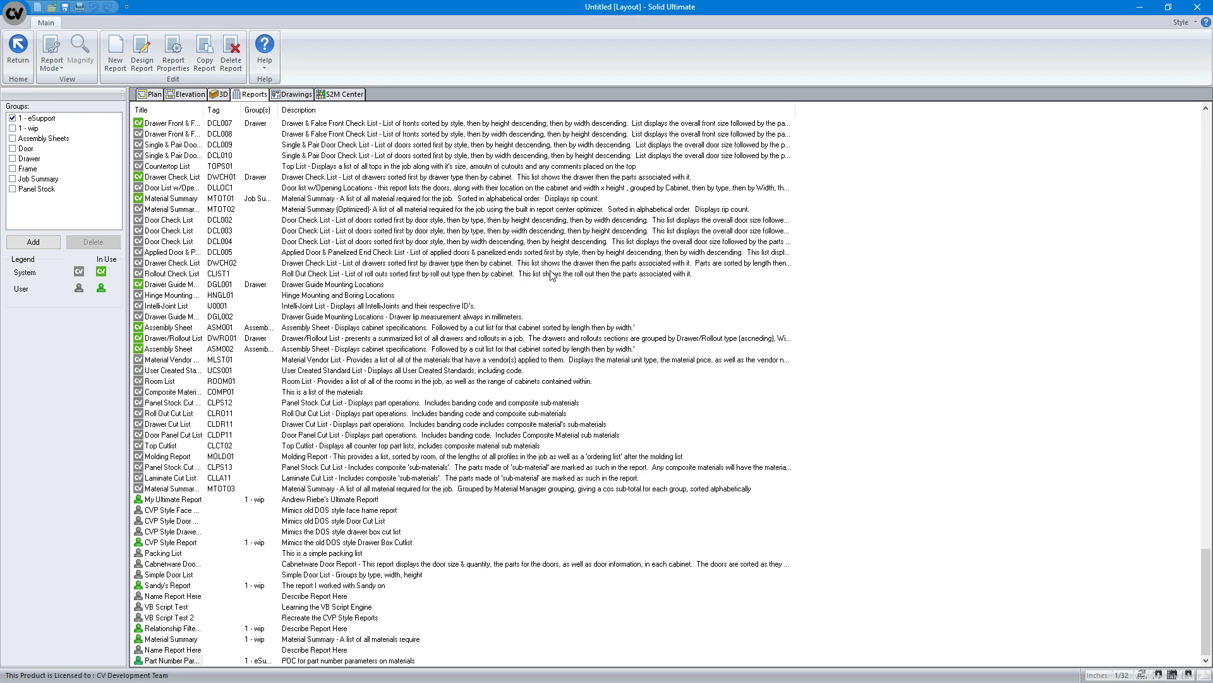
Create a new report and start a data import from the Material table of the CxMaterials source
click(122, 60)
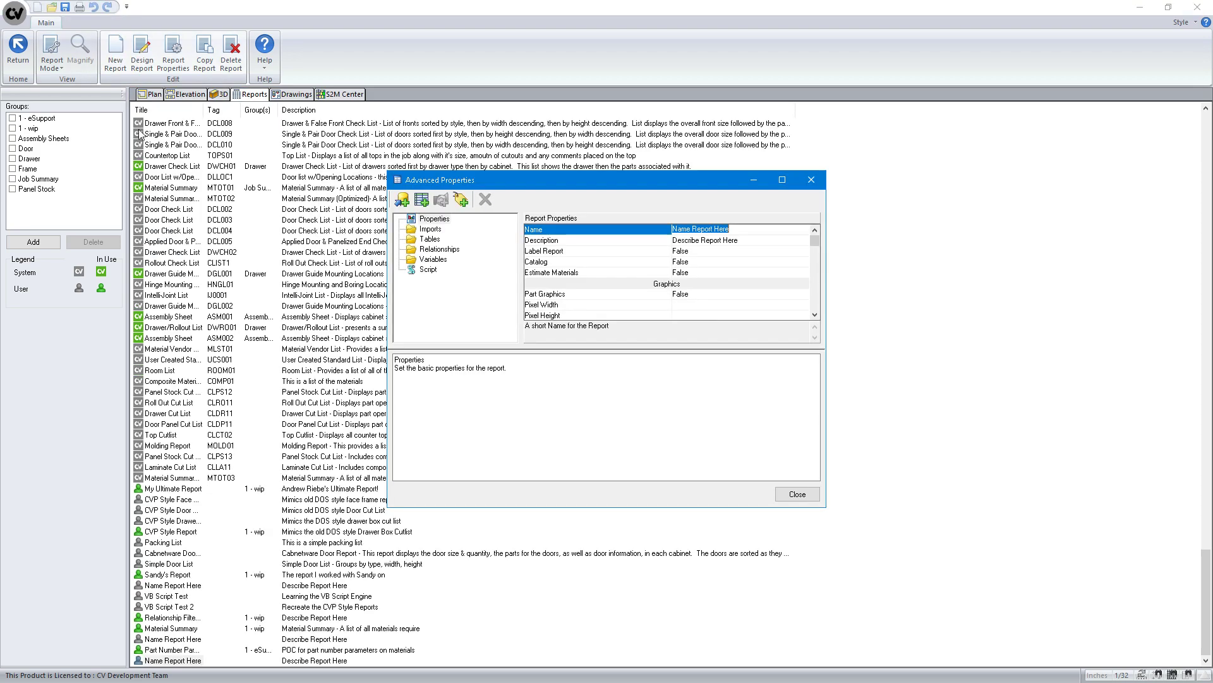
click(402, 200)
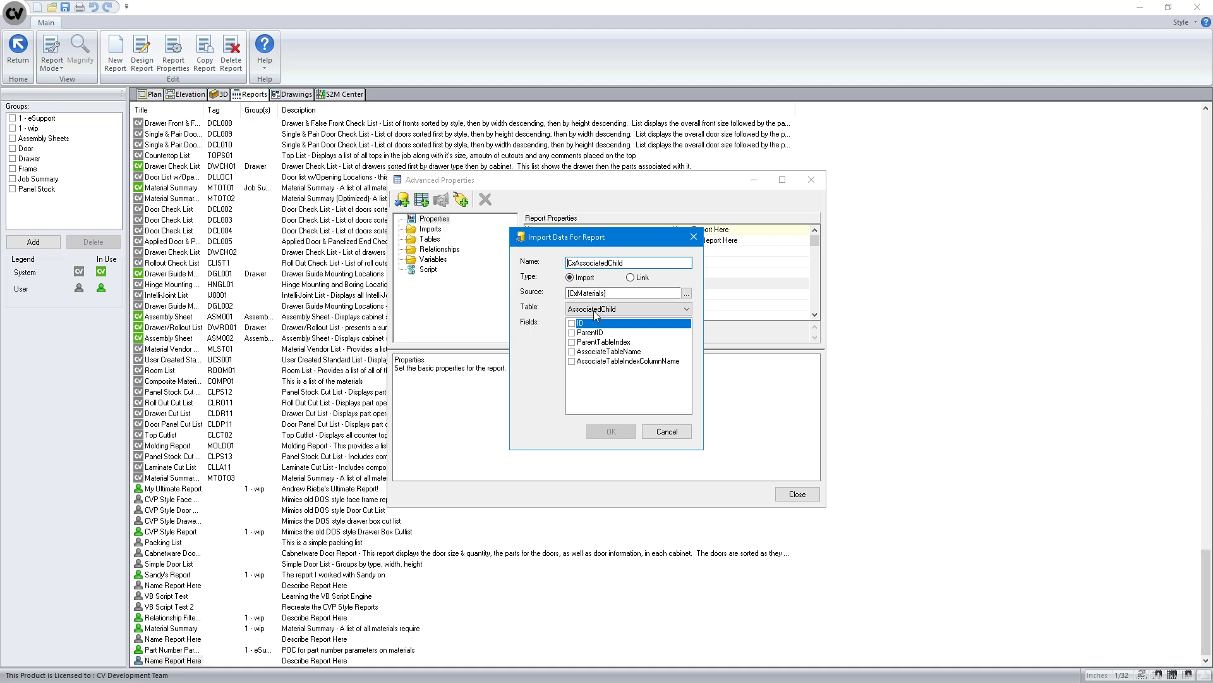
double_click(605, 295)
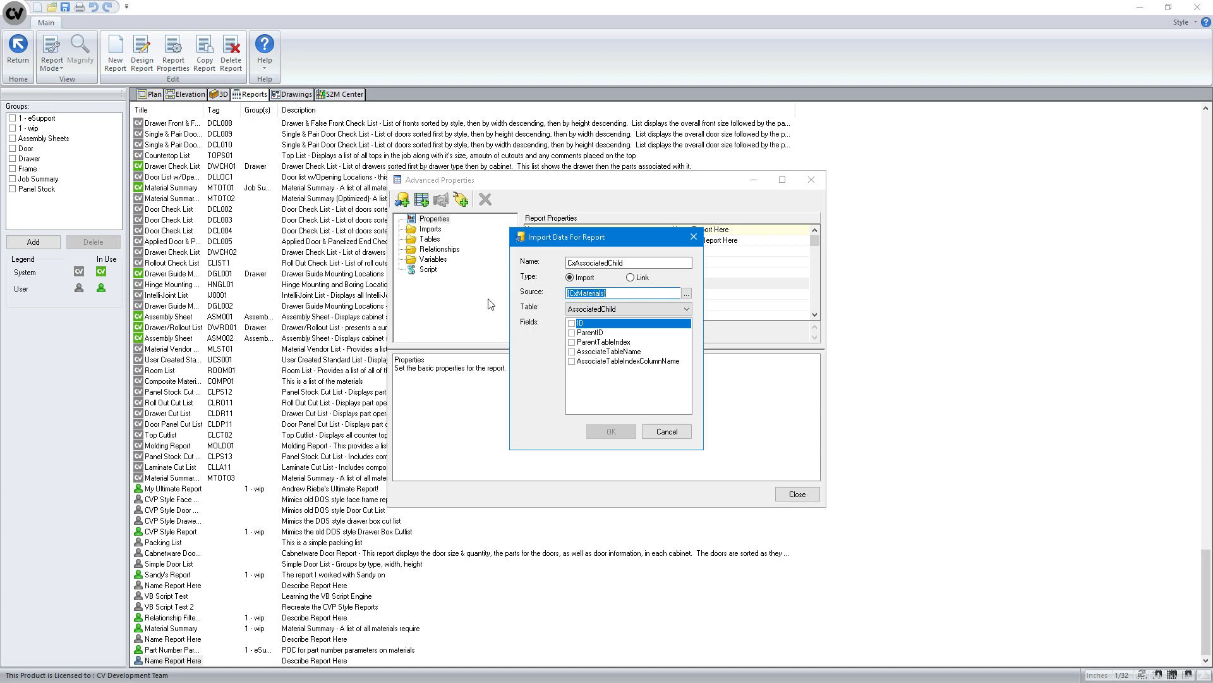
click(601, 309)
scroll(634, 426, down, 12)
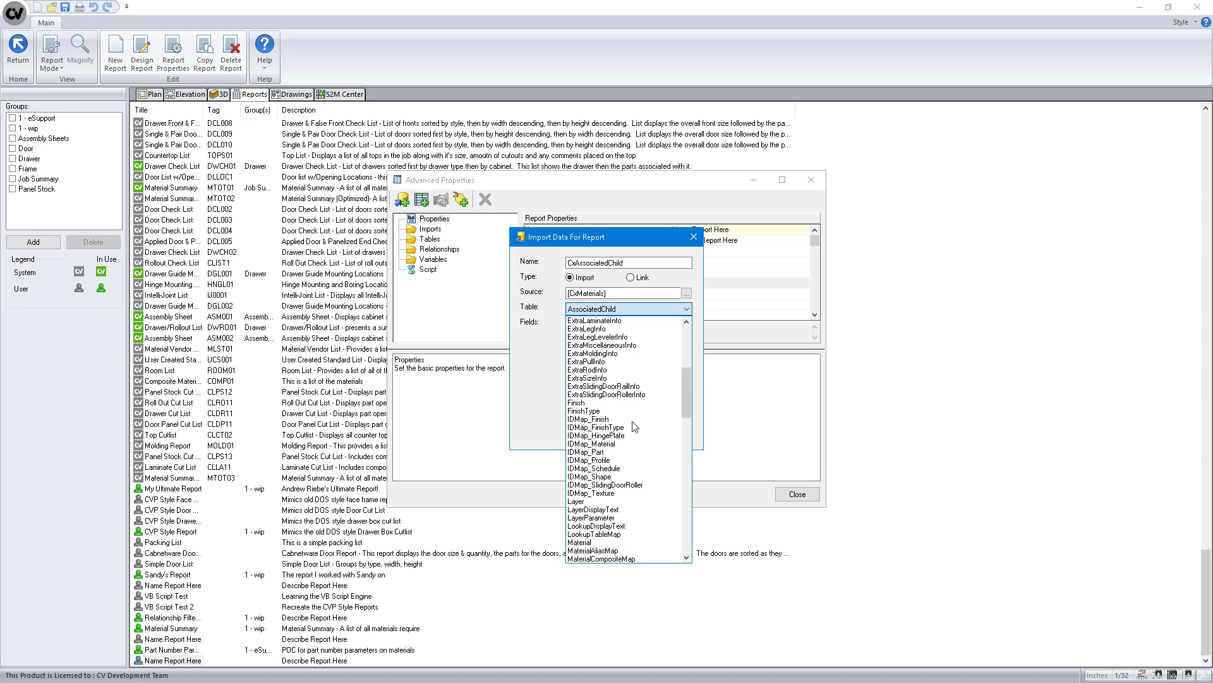
click(597, 370)
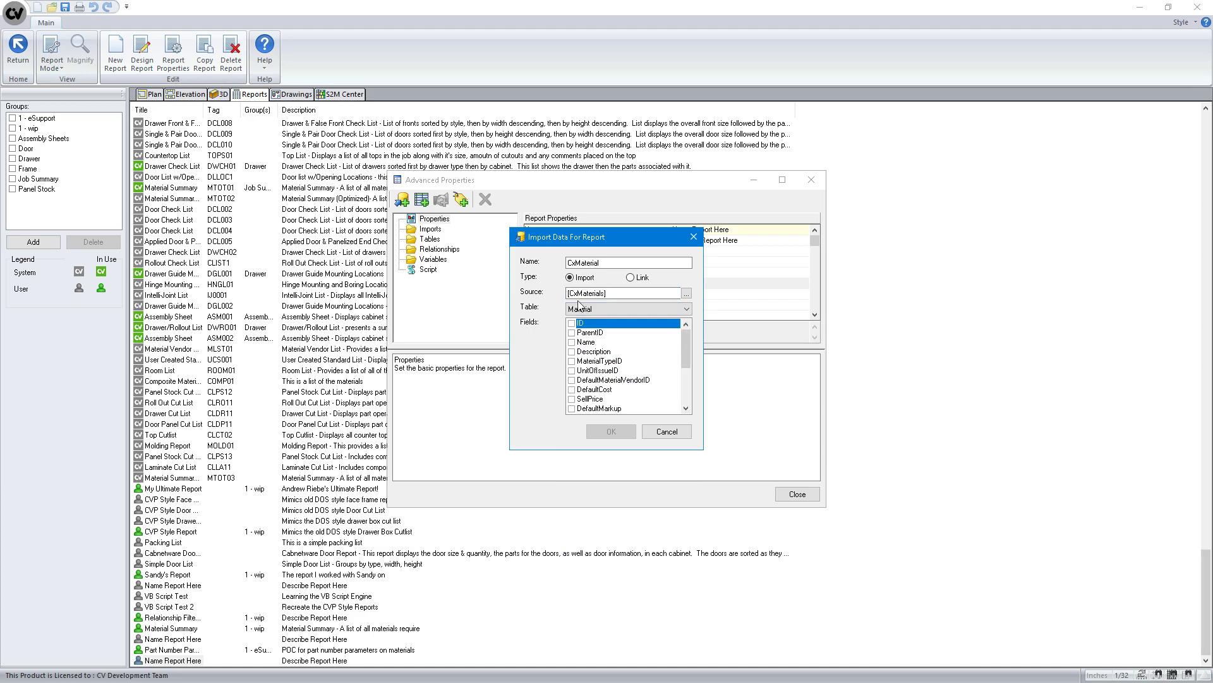
Include every field of the Material table, from ID through LoadModel, and add the import to the report
click(572, 323)
click(571, 332)
click(571, 342)
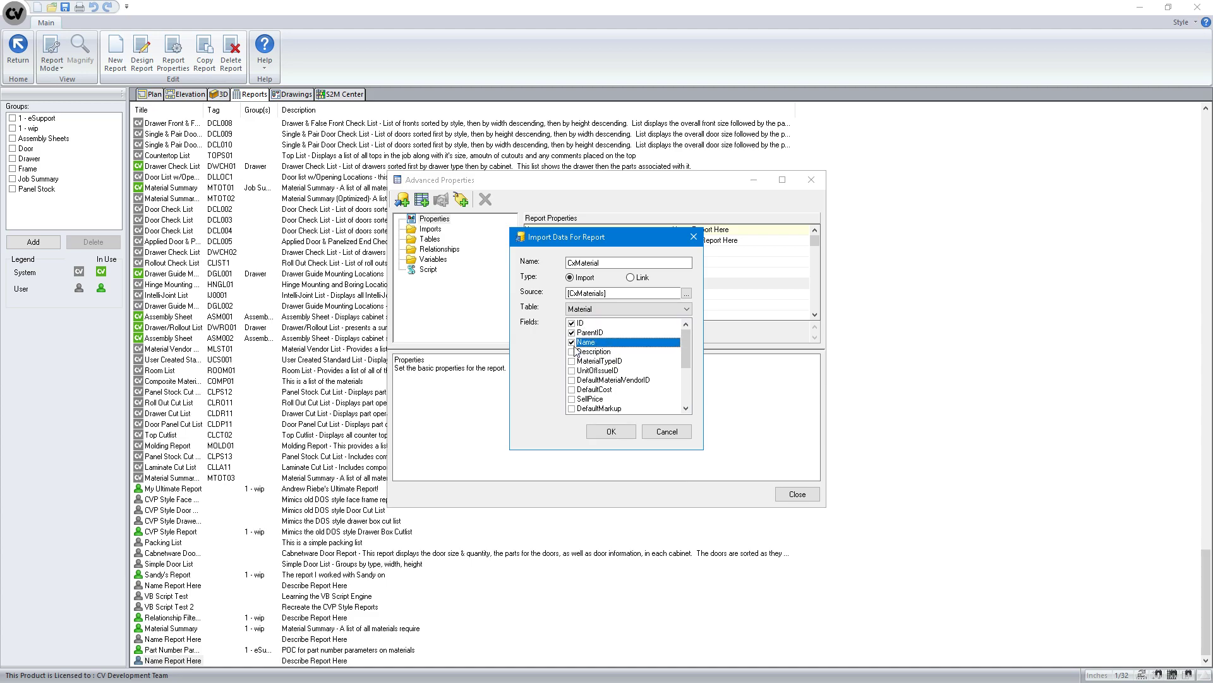
key(Down)
key(space)
key(Down)
key(space)
key(Down)
key(space)
key(Down)
key(space)
key(Down)
key(space)
key(Down)
key(space)
key(Down)
key(space)
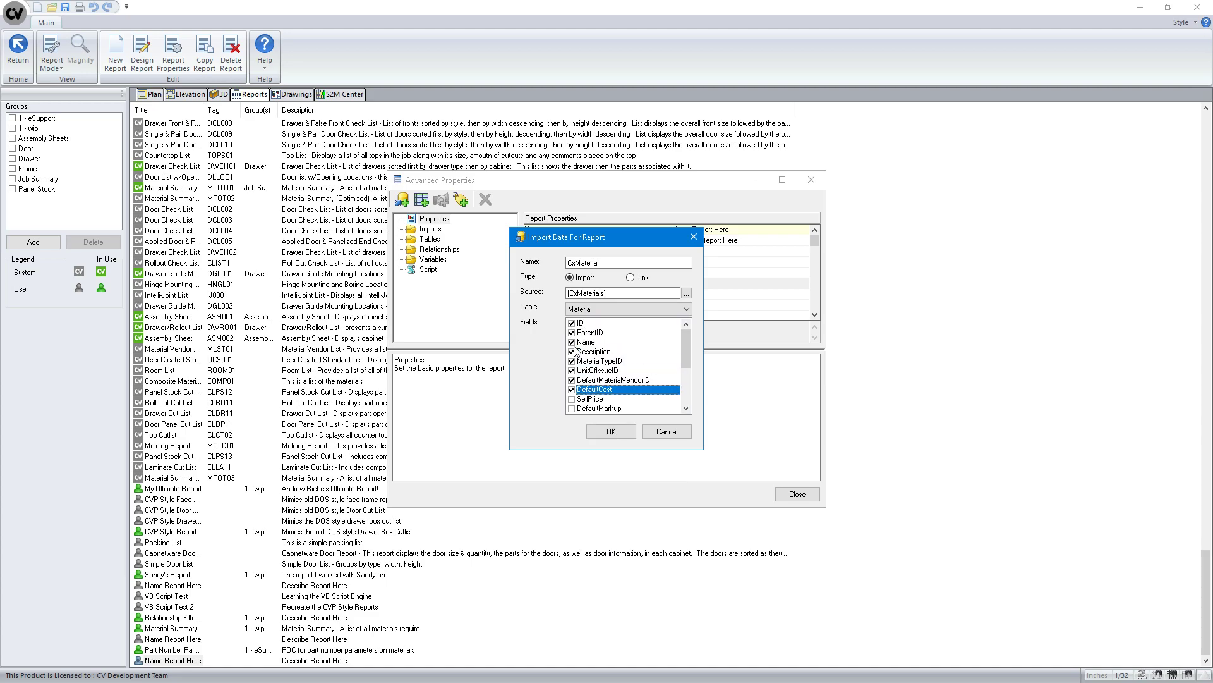
key(Down)
key(space)
key(Down)
key(space)
key(Down)
key(space)
key(Down)
key(space)
key(Down)
key(space)
key(Down)
key(space)
key(Down)
key(space)
key(Down)
key(space)
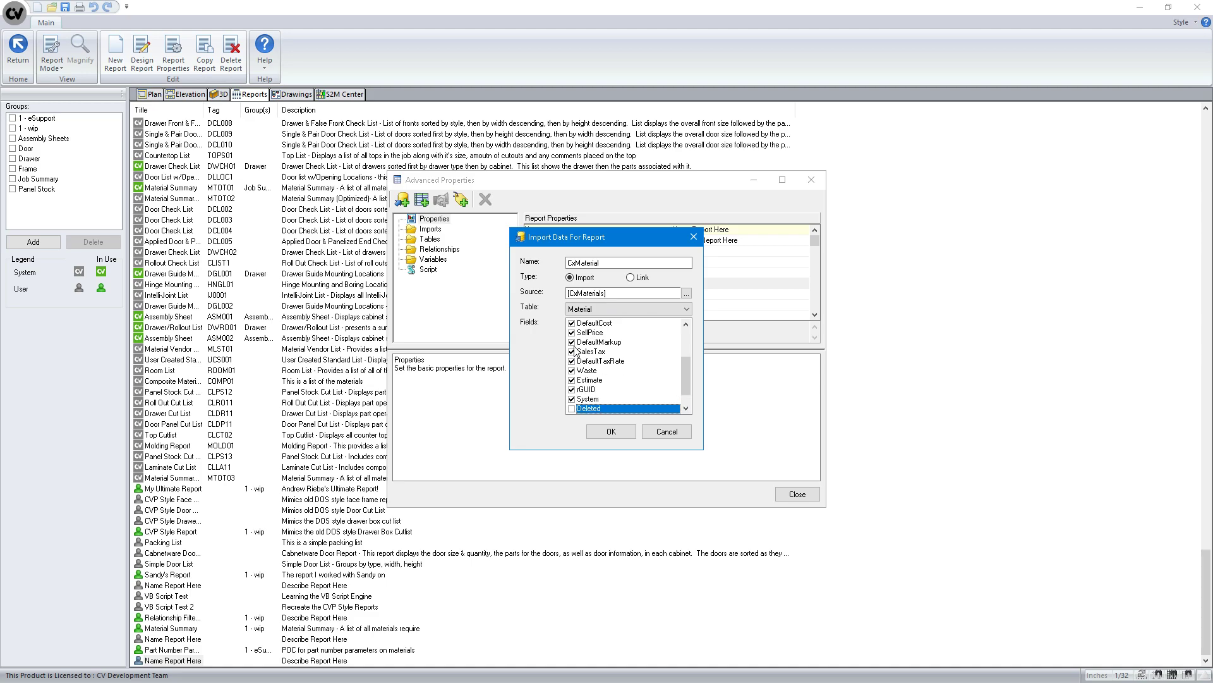
key(Down)
key(space)
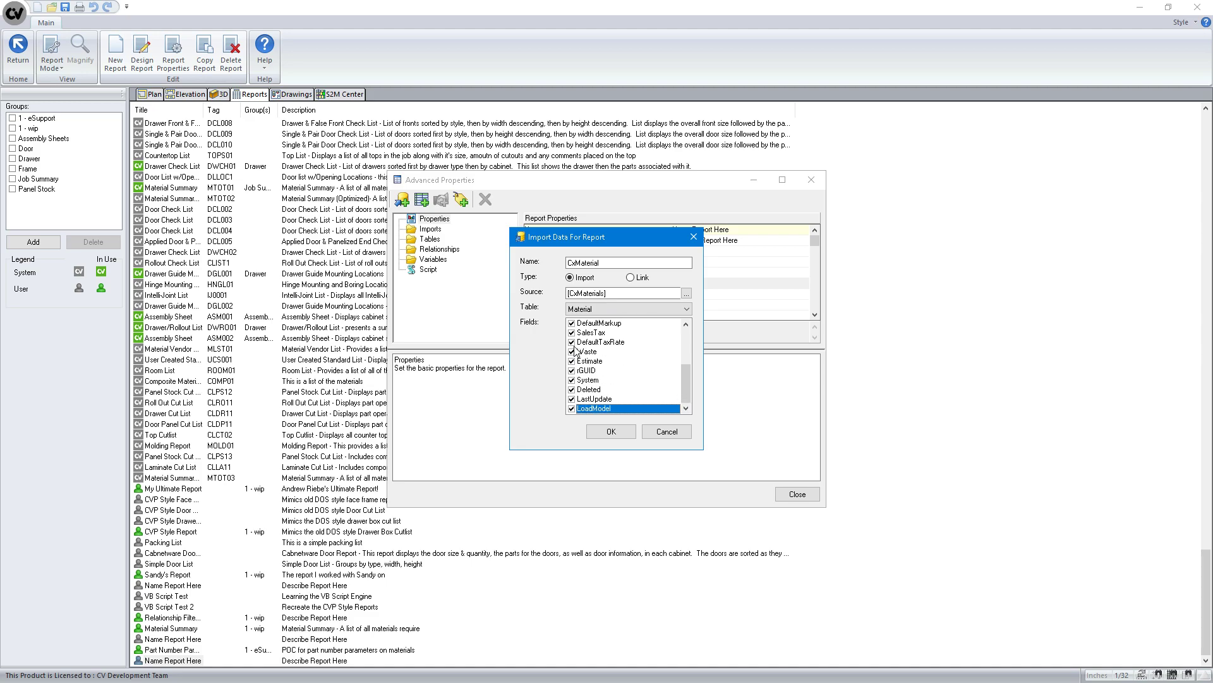
click(602, 434)
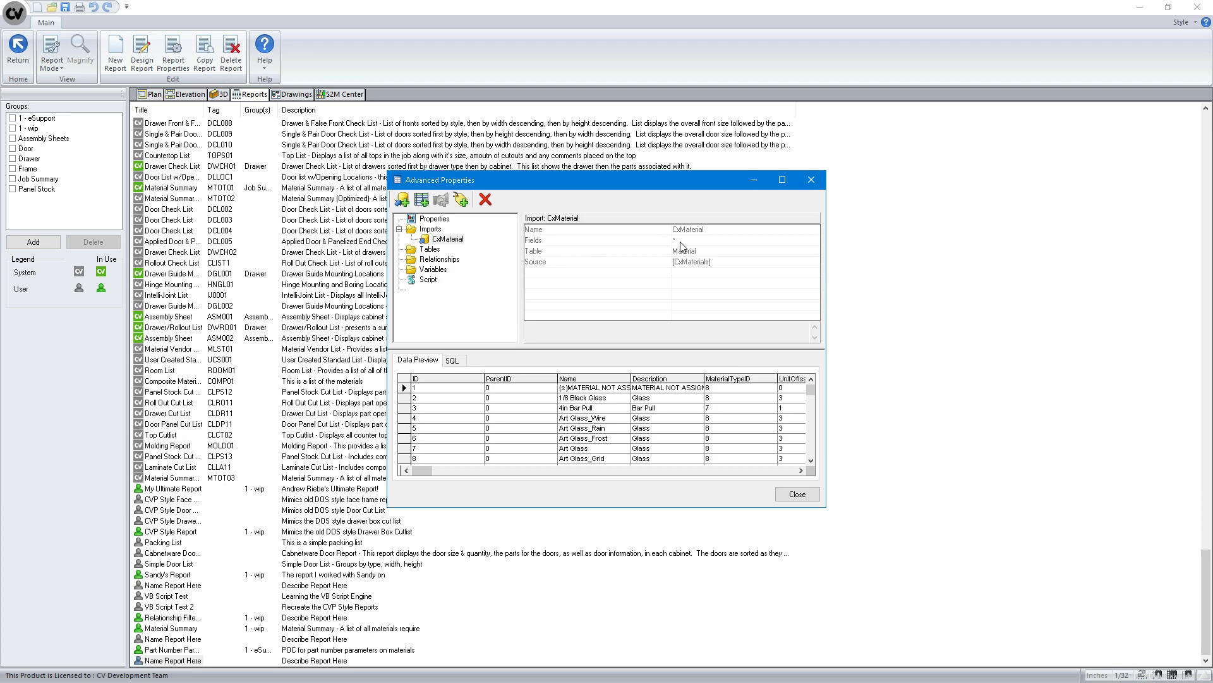
Add a second import of the Material table with only the ID, Name, Description and MaterialTypeID fields
click(402, 200)
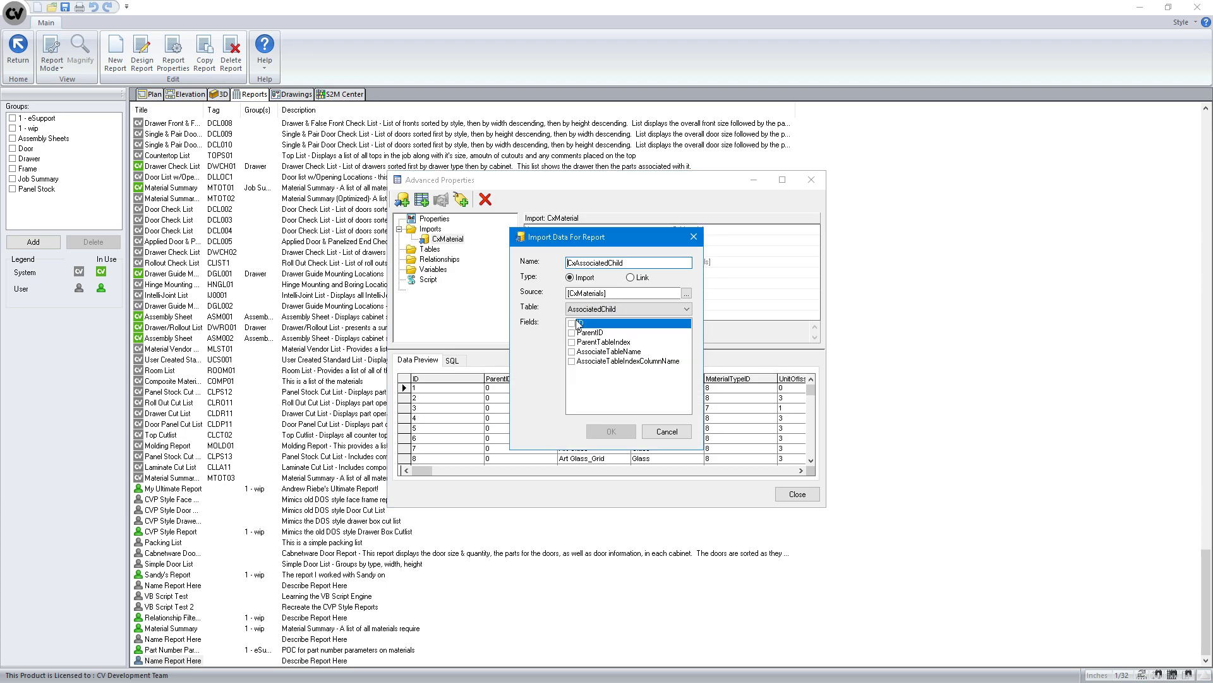
click(588, 309)
key(m)
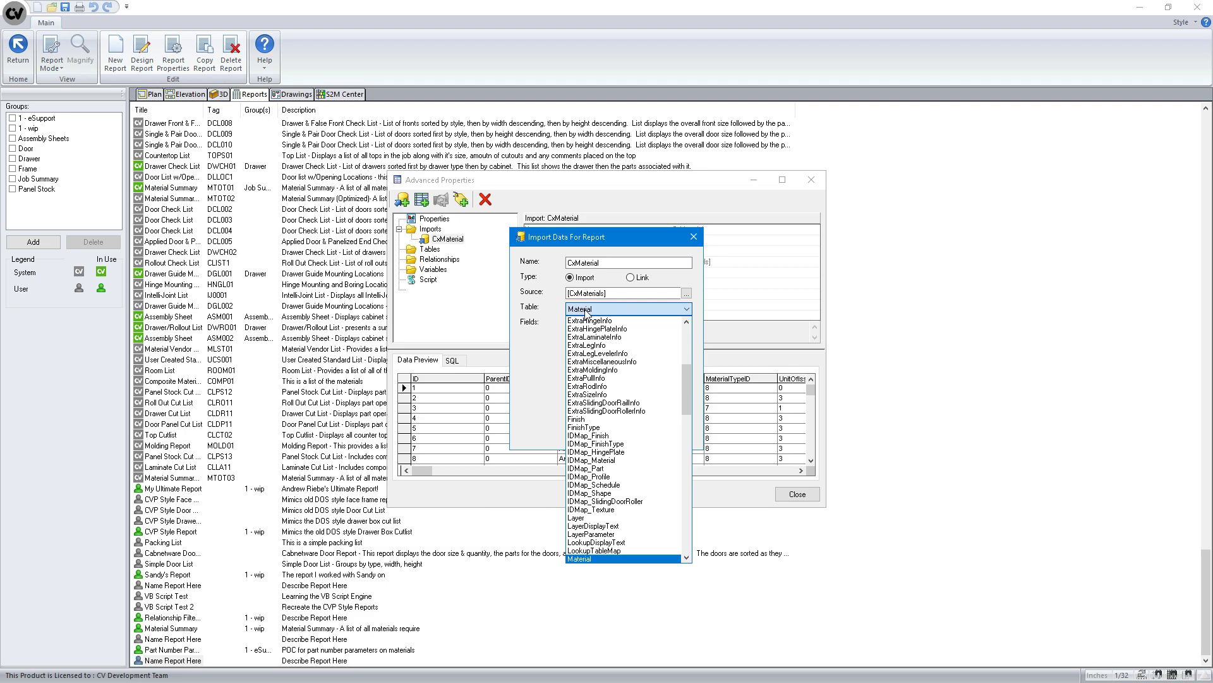
click(587, 309)
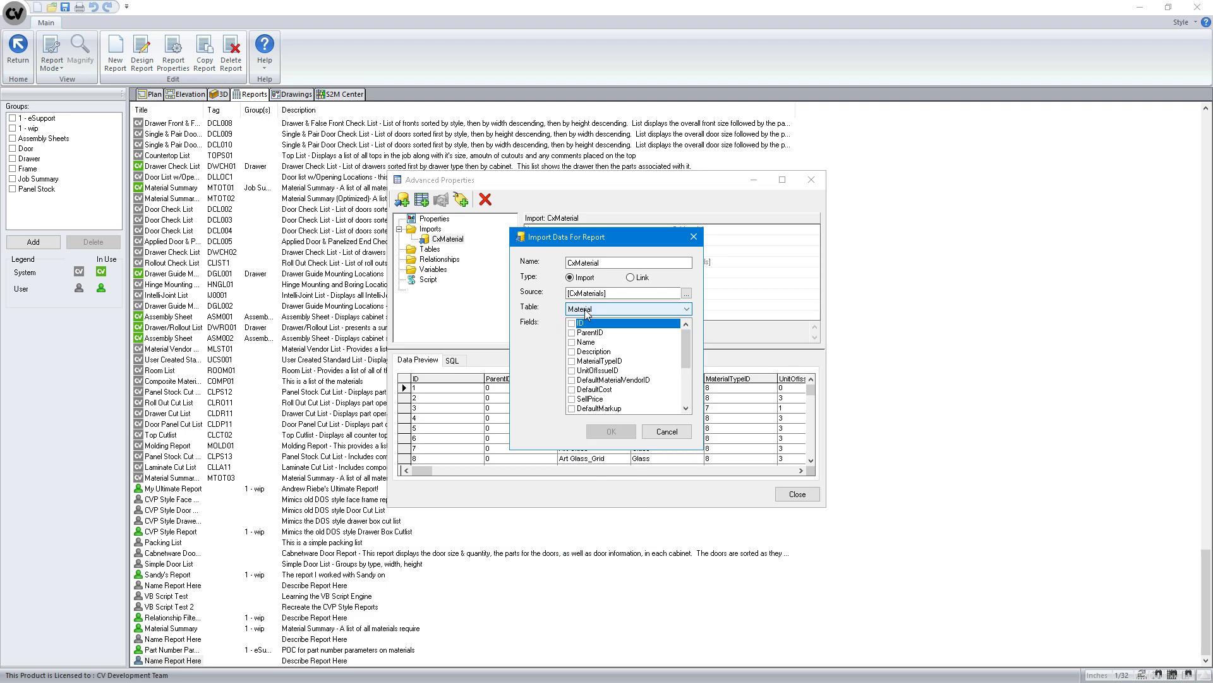
click(572, 324)
click(572, 342)
click(572, 351)
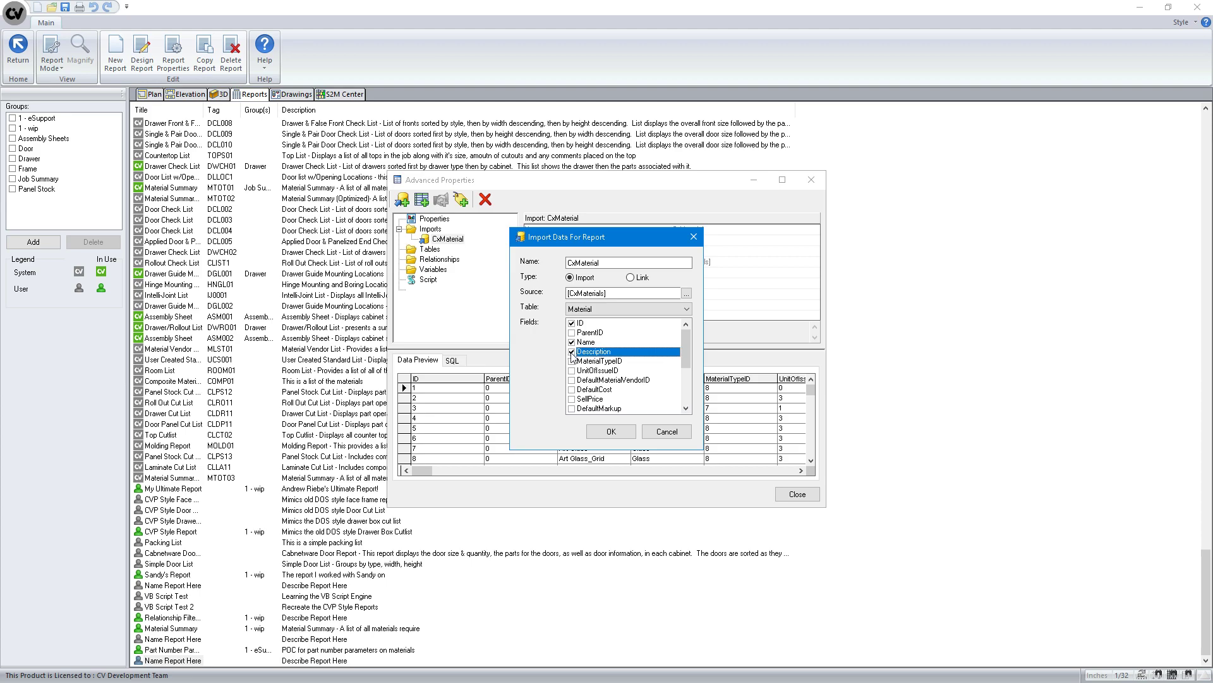
click(572, 361)
click(611, 431)
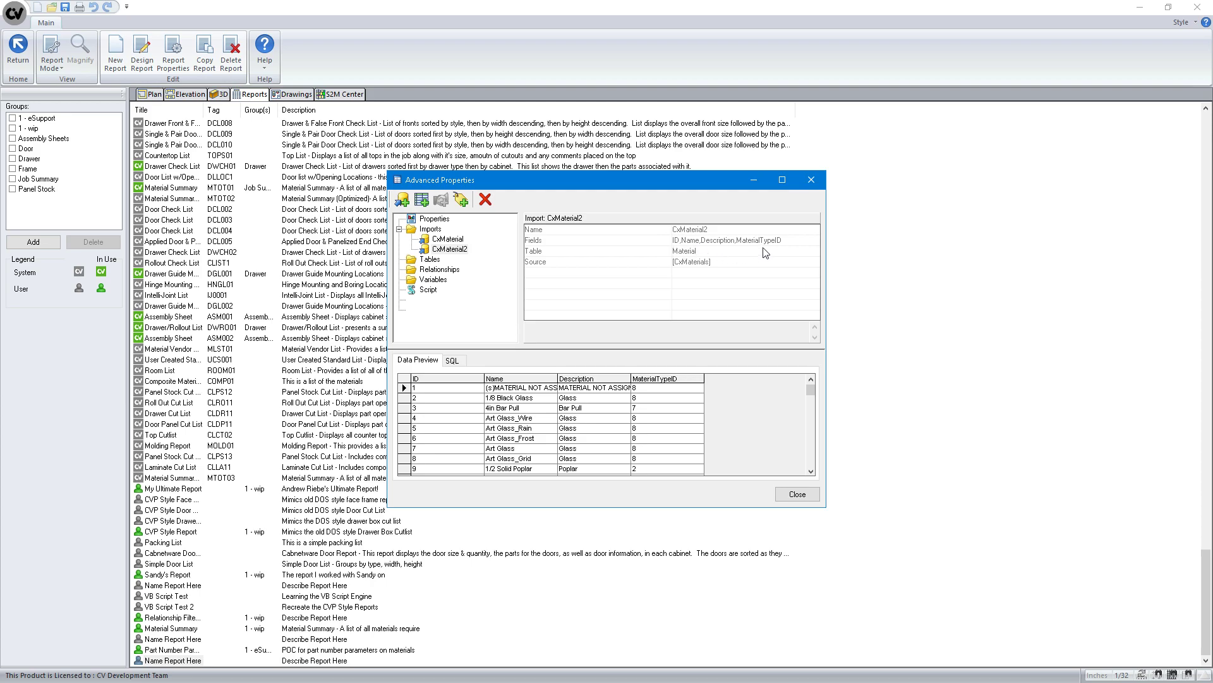
Compare the all-fields and four-field Material imports, and delete the four-field one
click(435, 240)
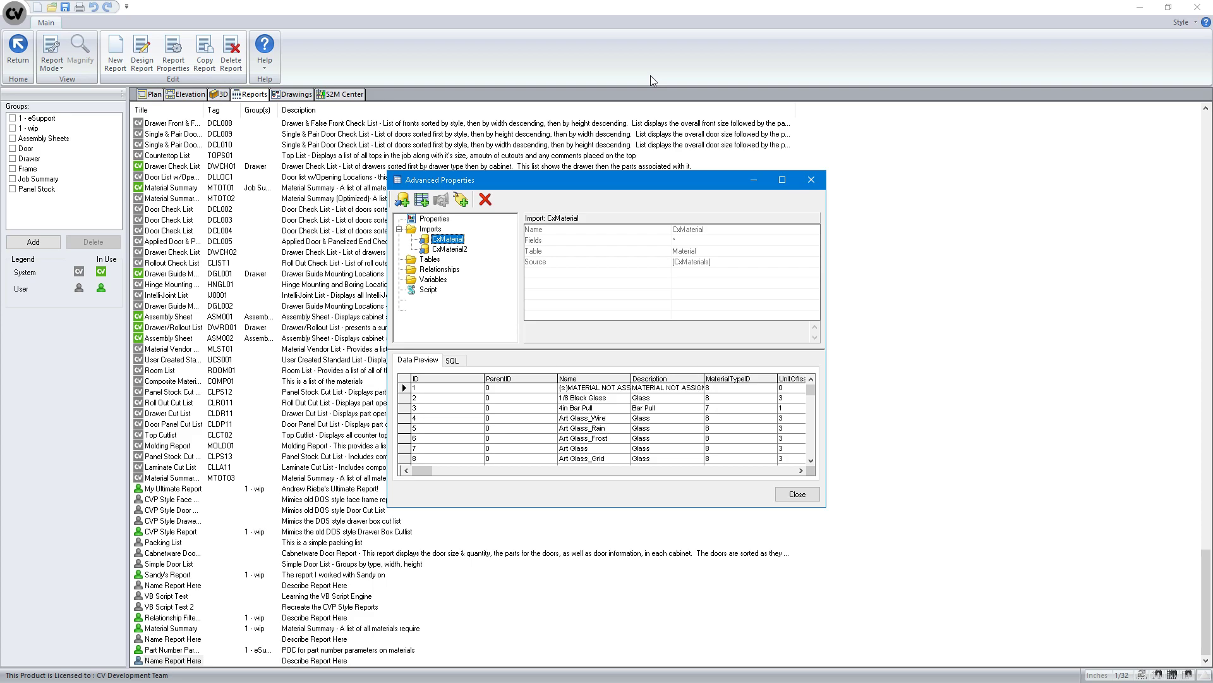
click(449, 249)
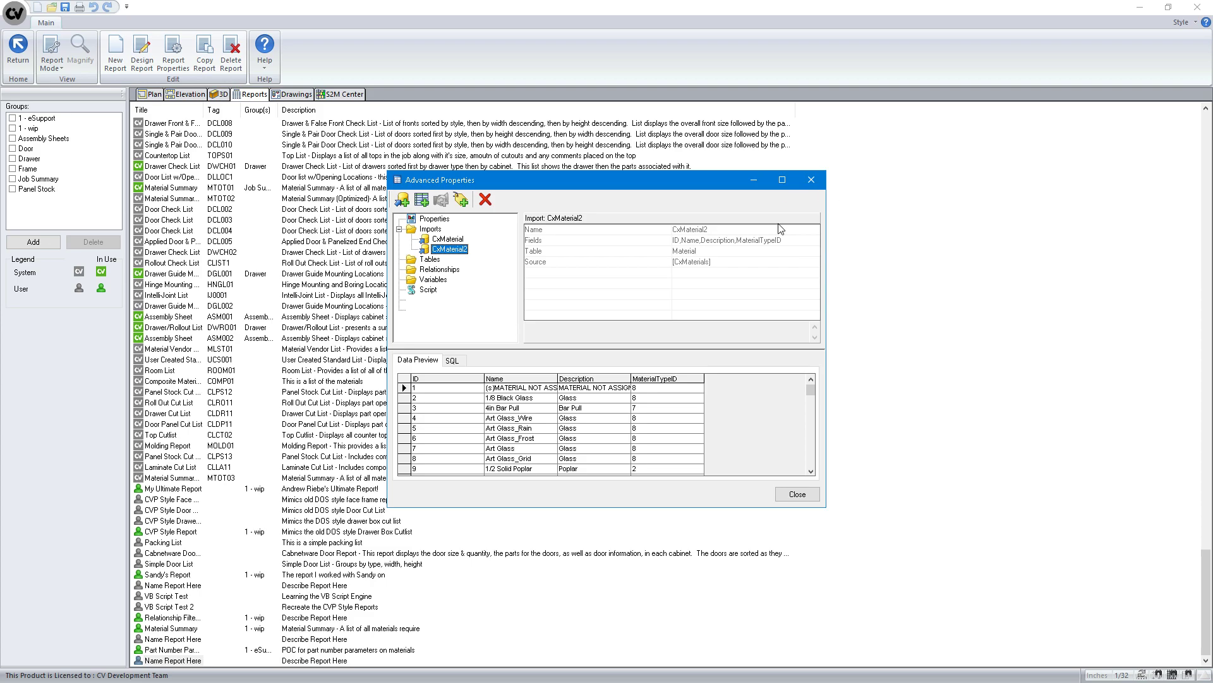
click(487, 201)
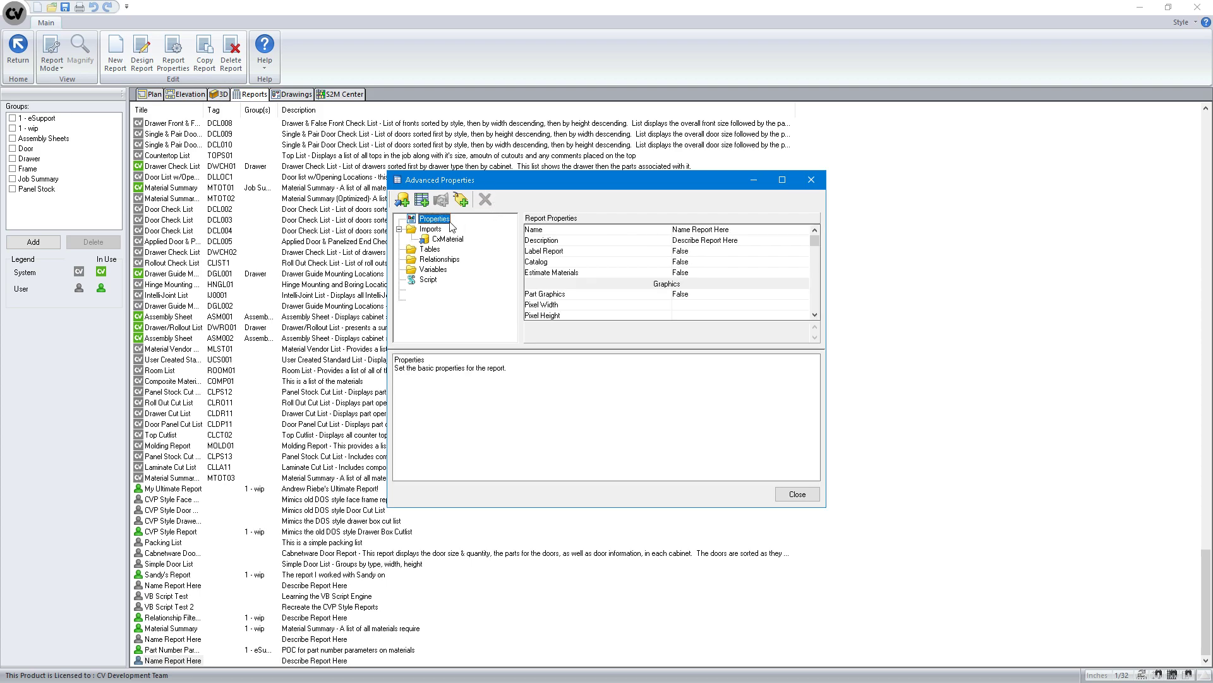
click(446, 239)
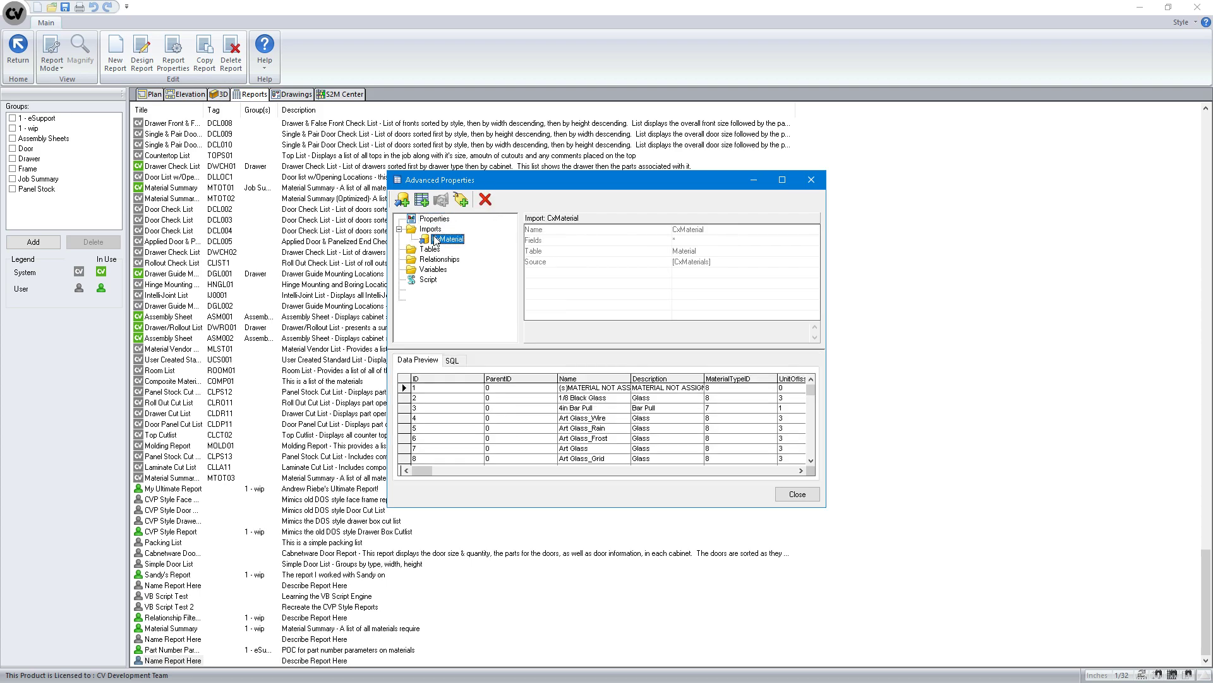
Import the MaterialParameter table from CxMaterials with all its fields: ID, MaterialID, Name, Description, ParameterTypeID and ParamValue
click(402, 201)
click(648, 308)
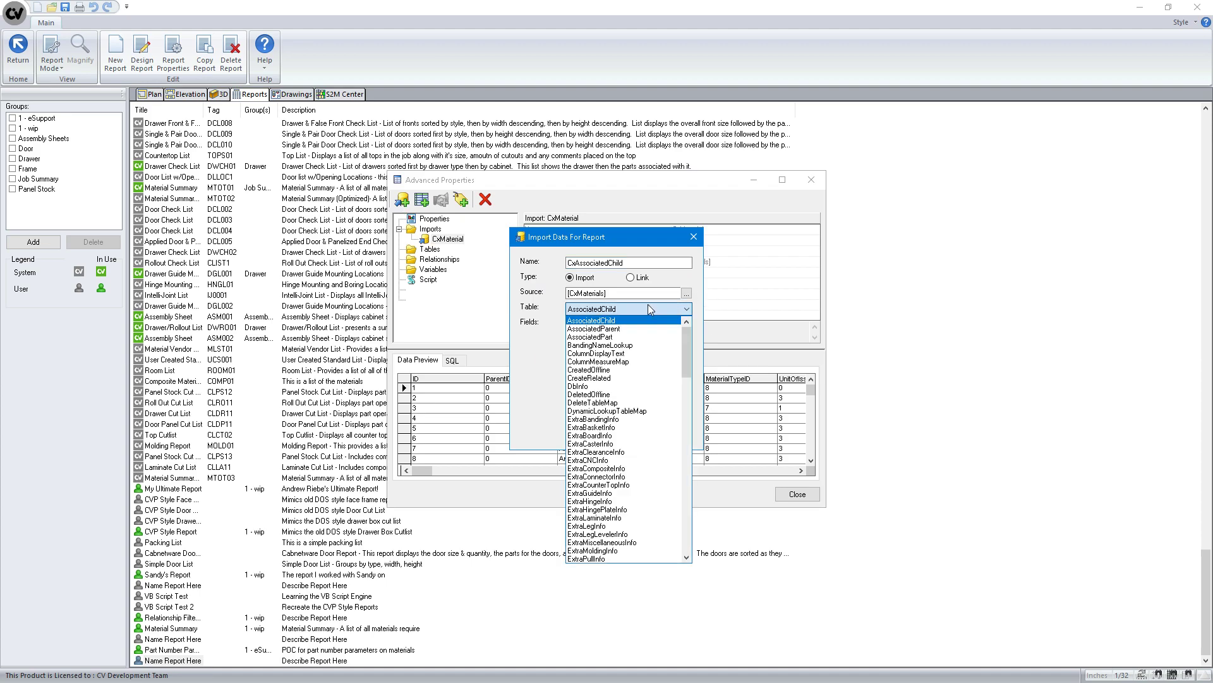
key(m)
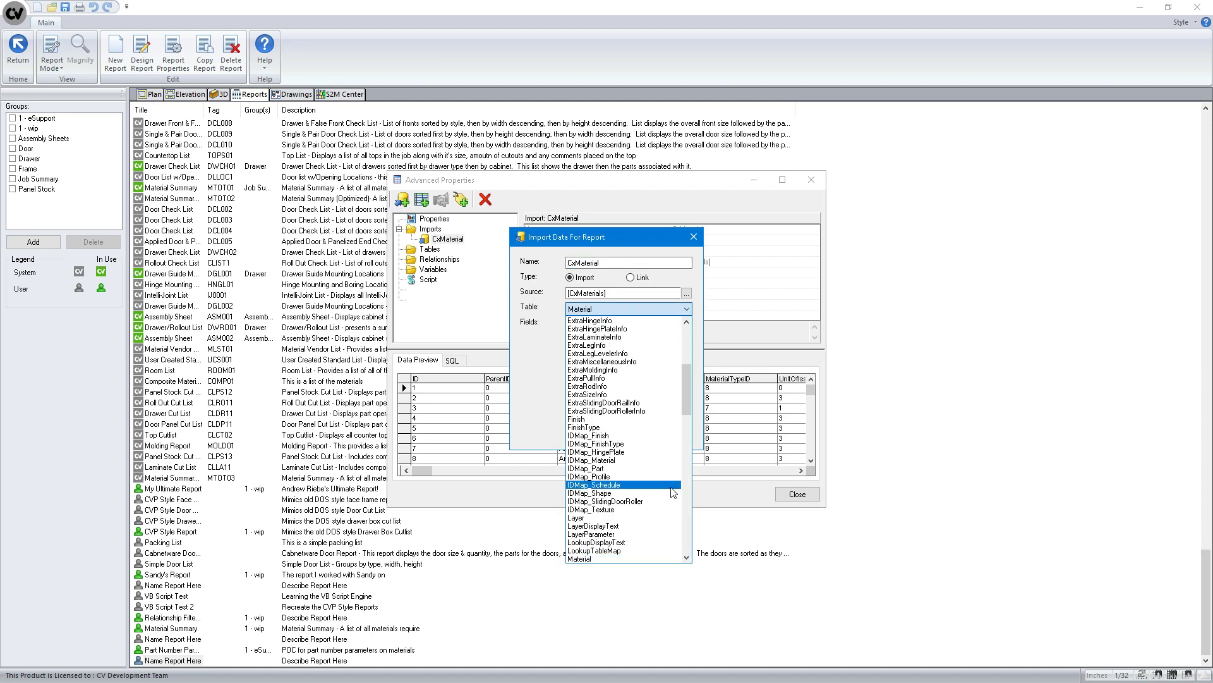
scroll(671, 495, down, 5)
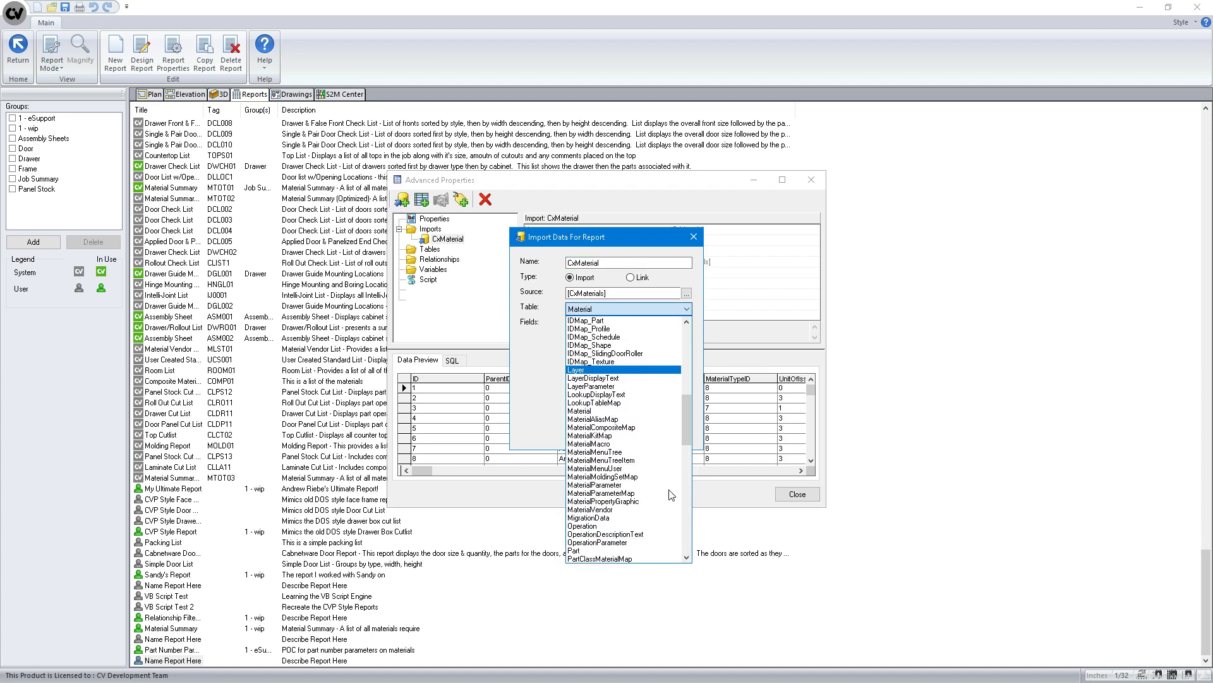
click(607, 485)
click(572, 324)
click(572, 332)
click(572, 342)
click(572, 352)
click(572, 361)
click(573, 371)
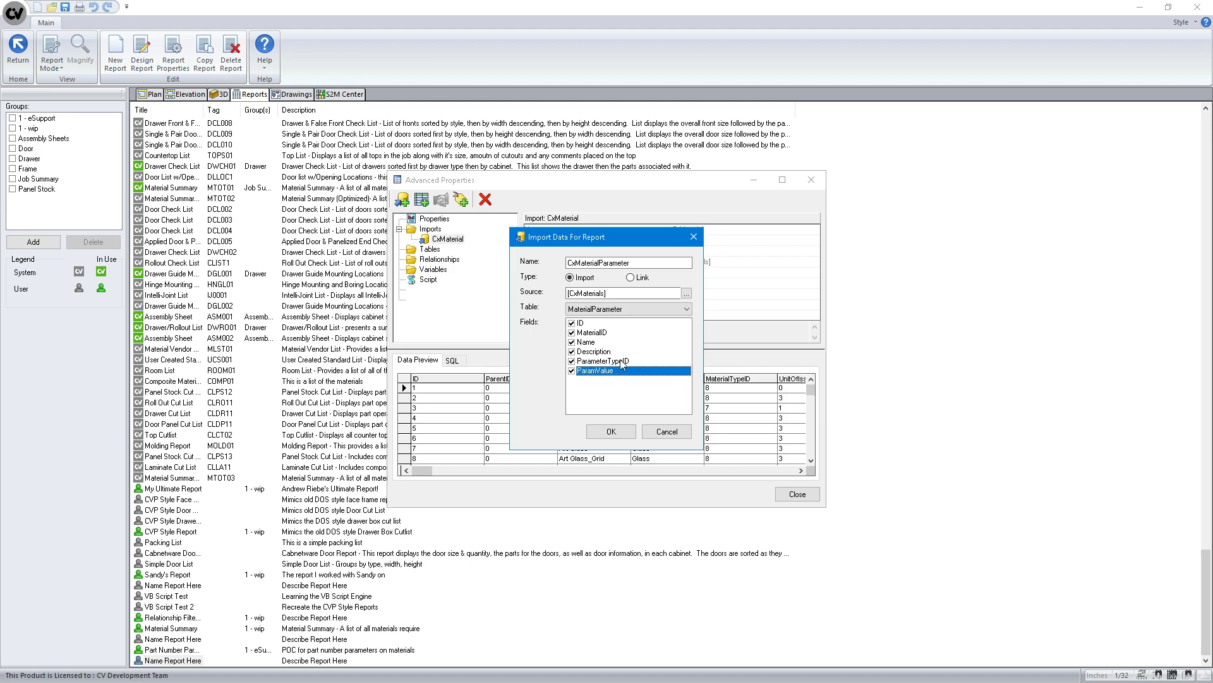
click(611, 432)
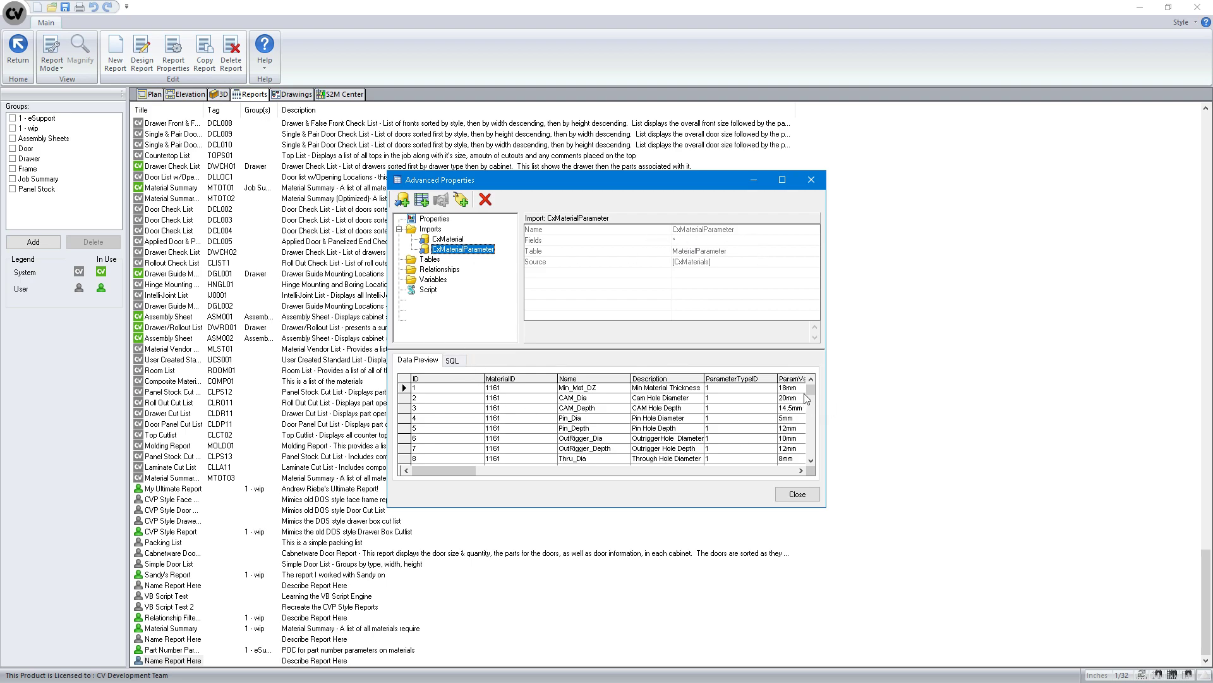
Examine the data previews of the CxMaterialParameter and CxMaterial imports, including the last parameter rows and individual material records
drag(811, 403, 812, 455)
scroll(812, 455, down, 3)
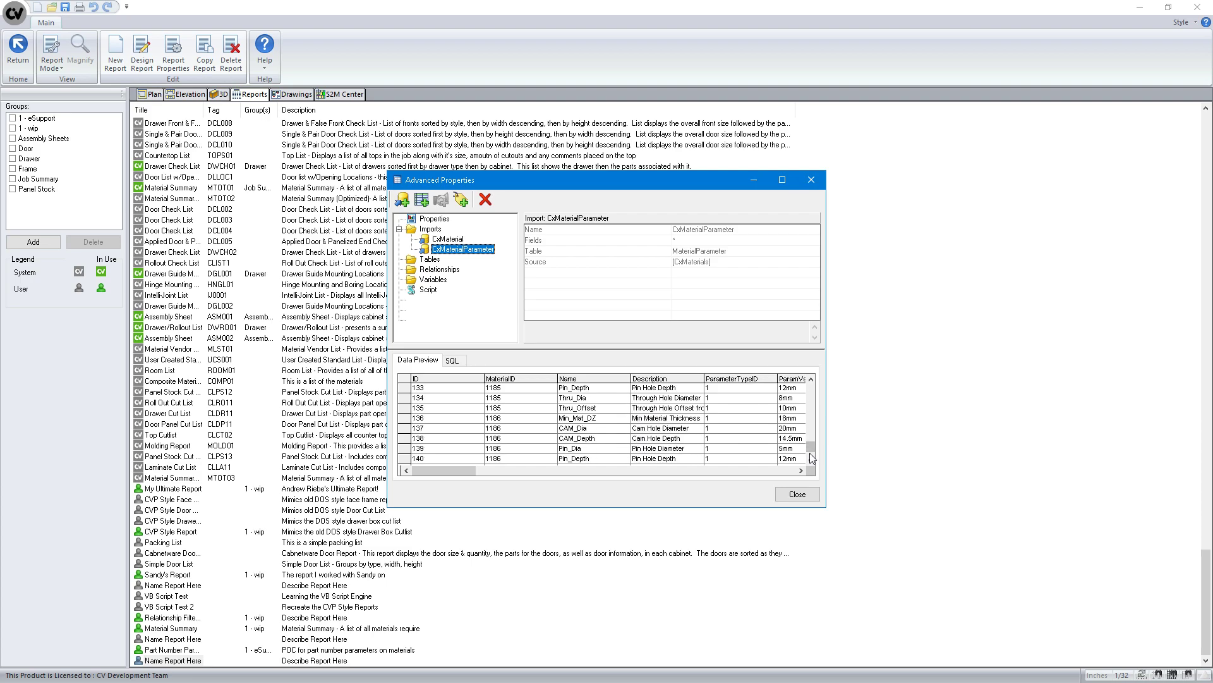
scroll(812, 455, down, 3)
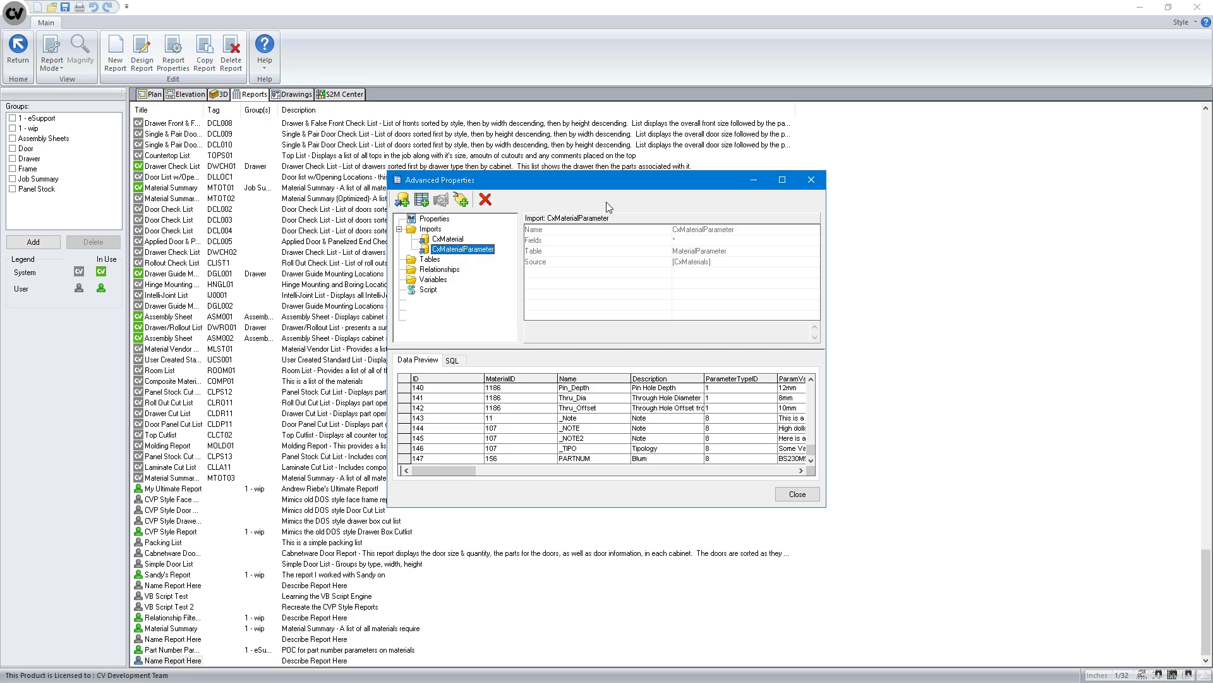
click(448, 239)
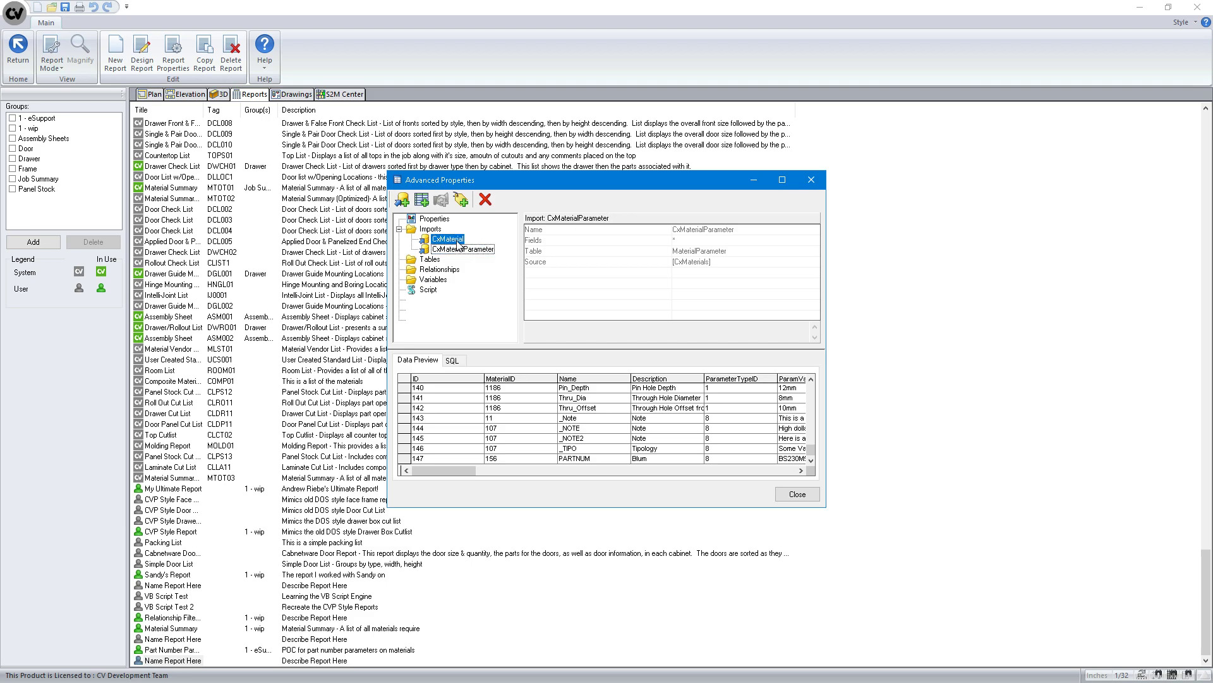
click(618, 409)
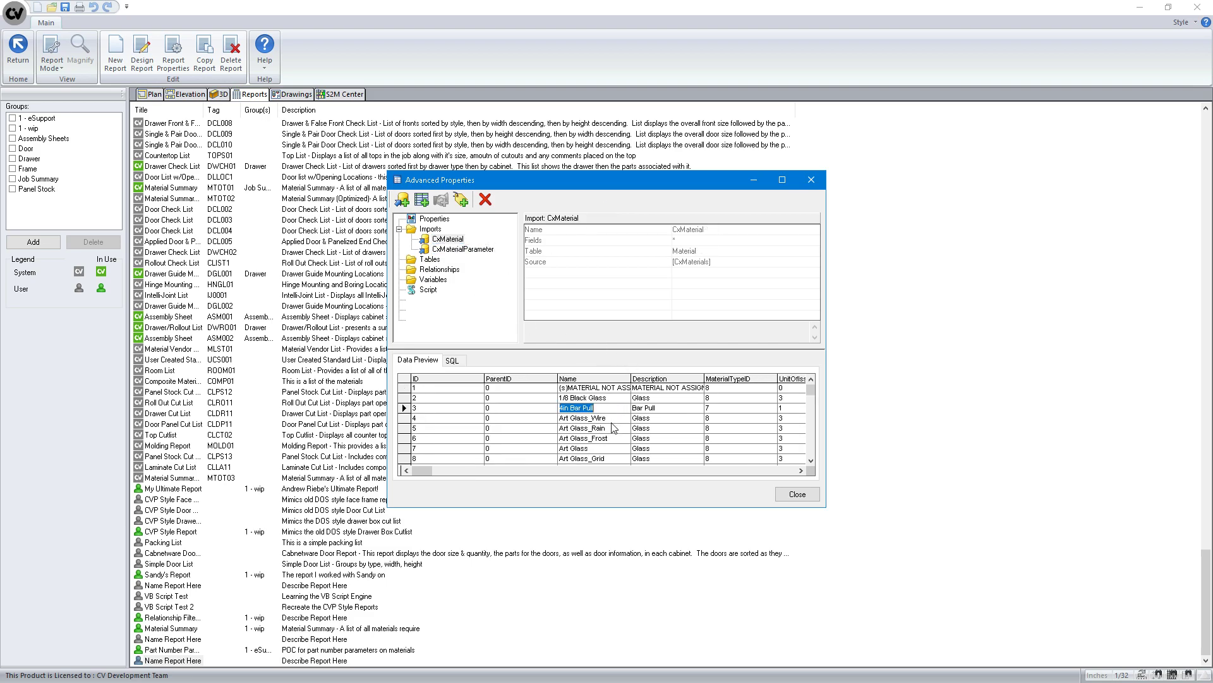
click(404, 418)
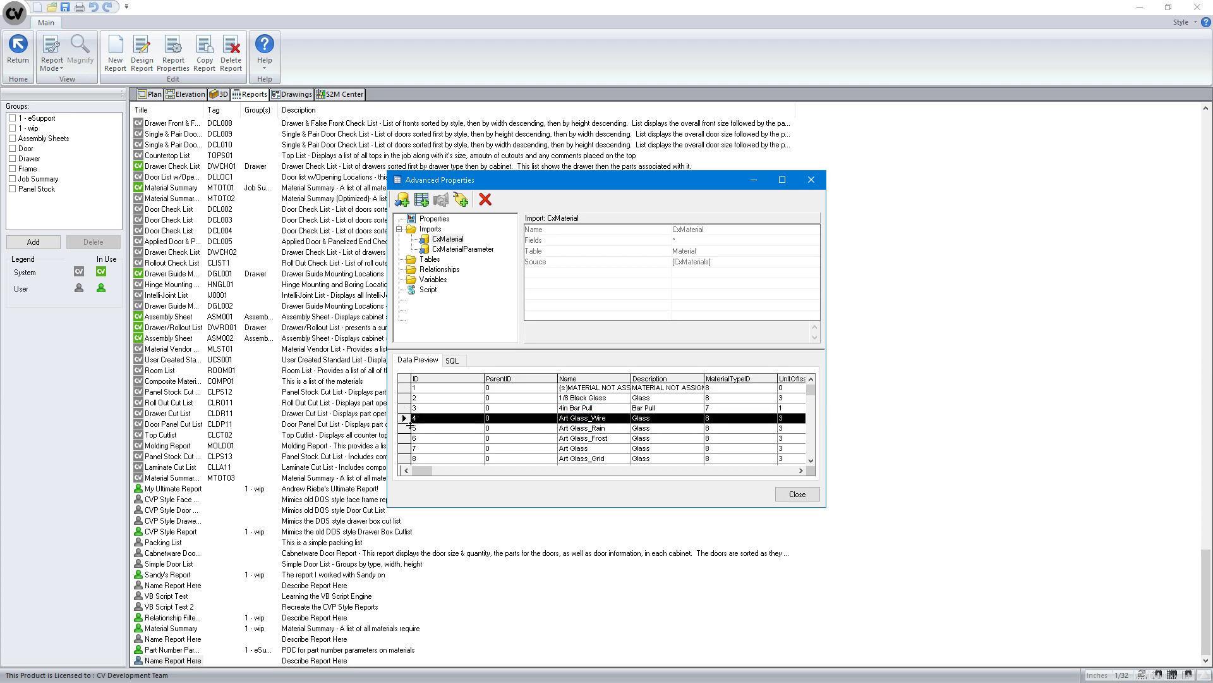
click(405, 437)
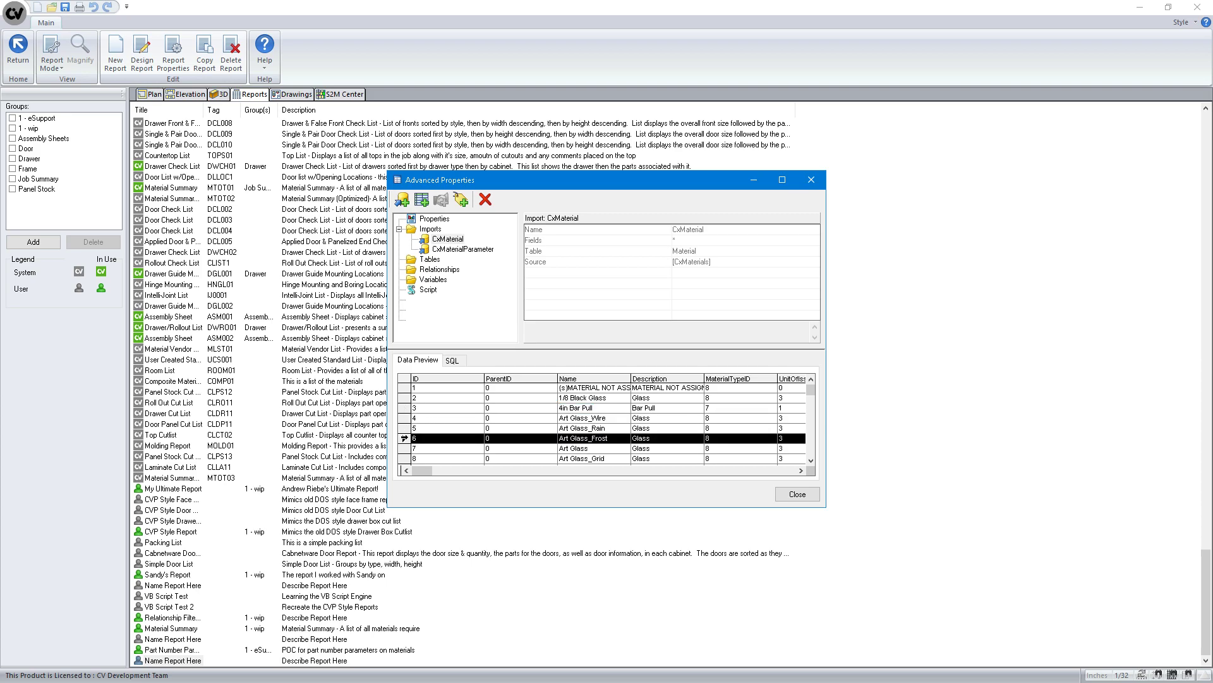
scroll(810, 444, down, 18)
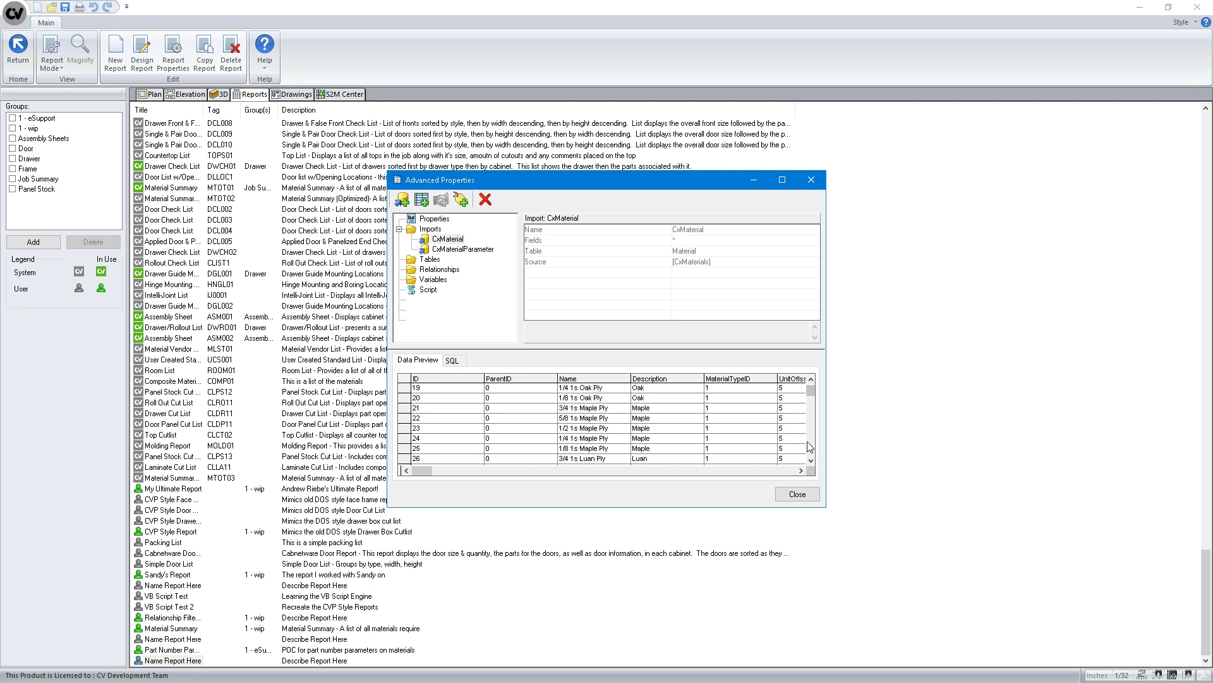
click(447, 239)
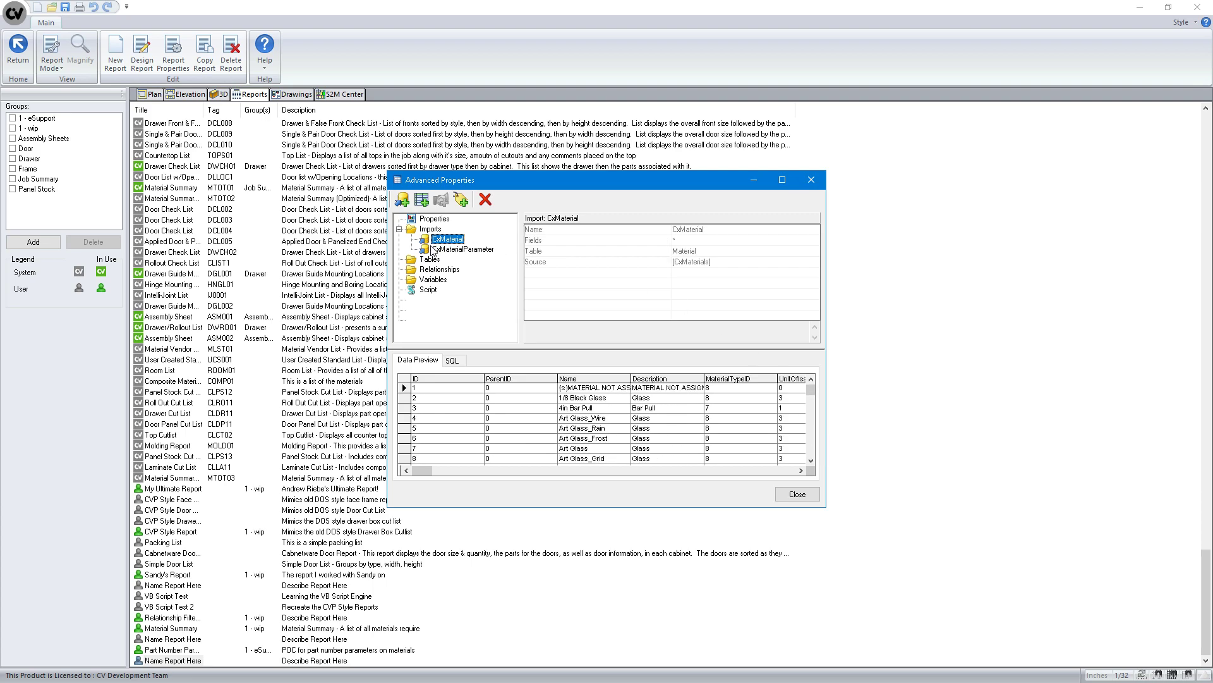
click(463, 249)
Add a link-type import named JobMats with the query SELECT * FROM Parts, and look through its previewed columns
click(402, 200)
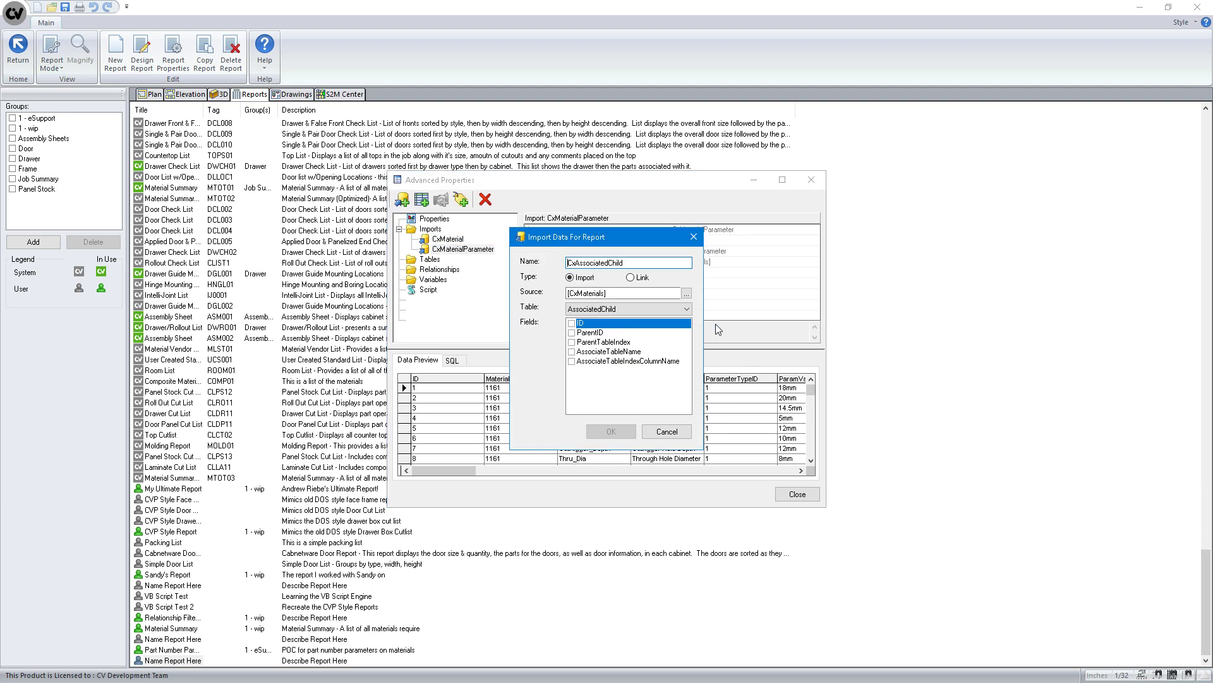
click(631, 278)
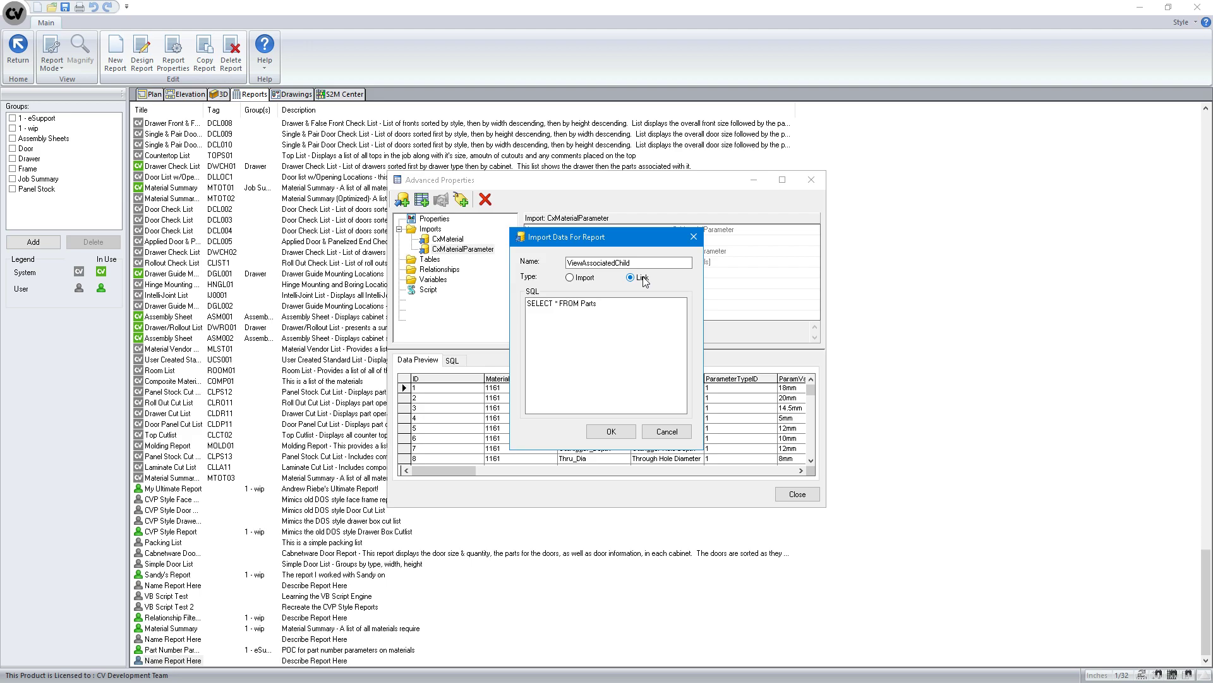
double_click(628, 262)
text(JobMats)
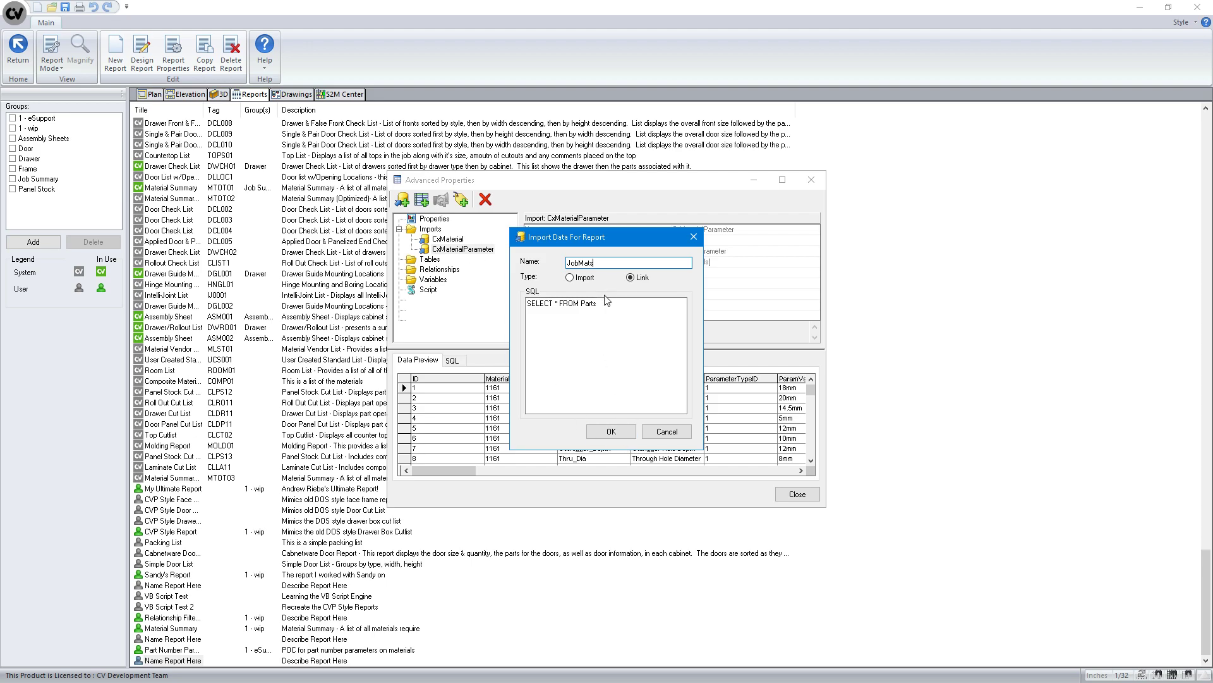
click(576, 334)
click(592, 335)
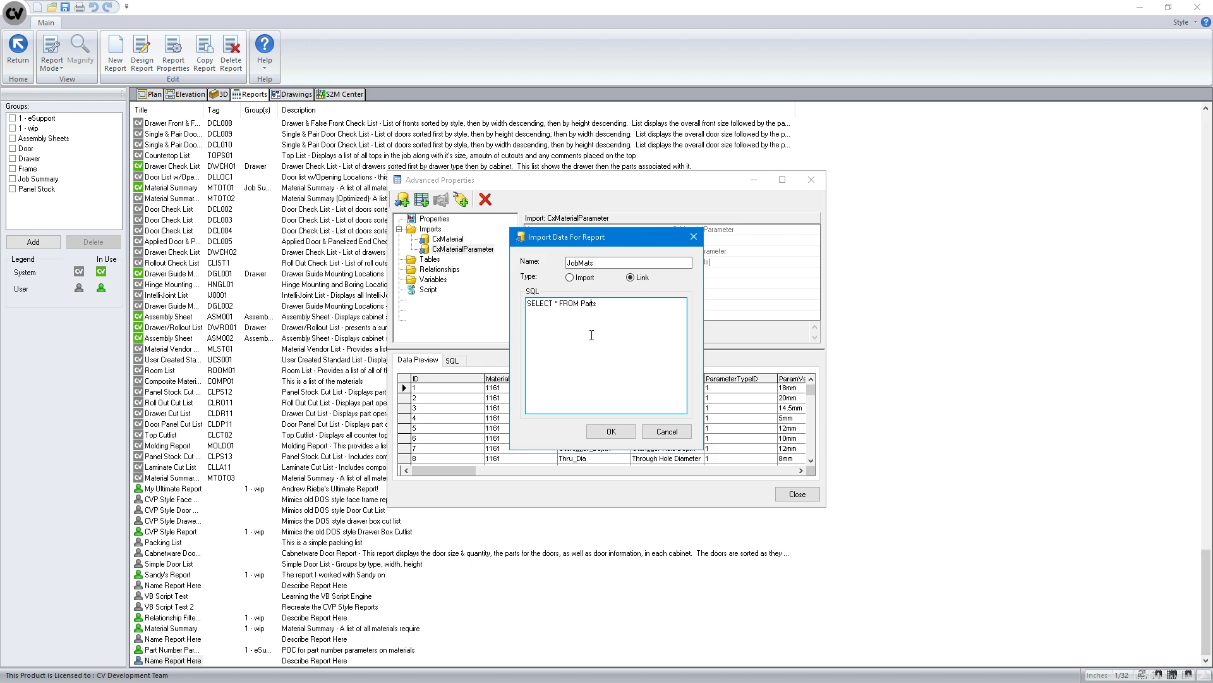
click(611, 431)
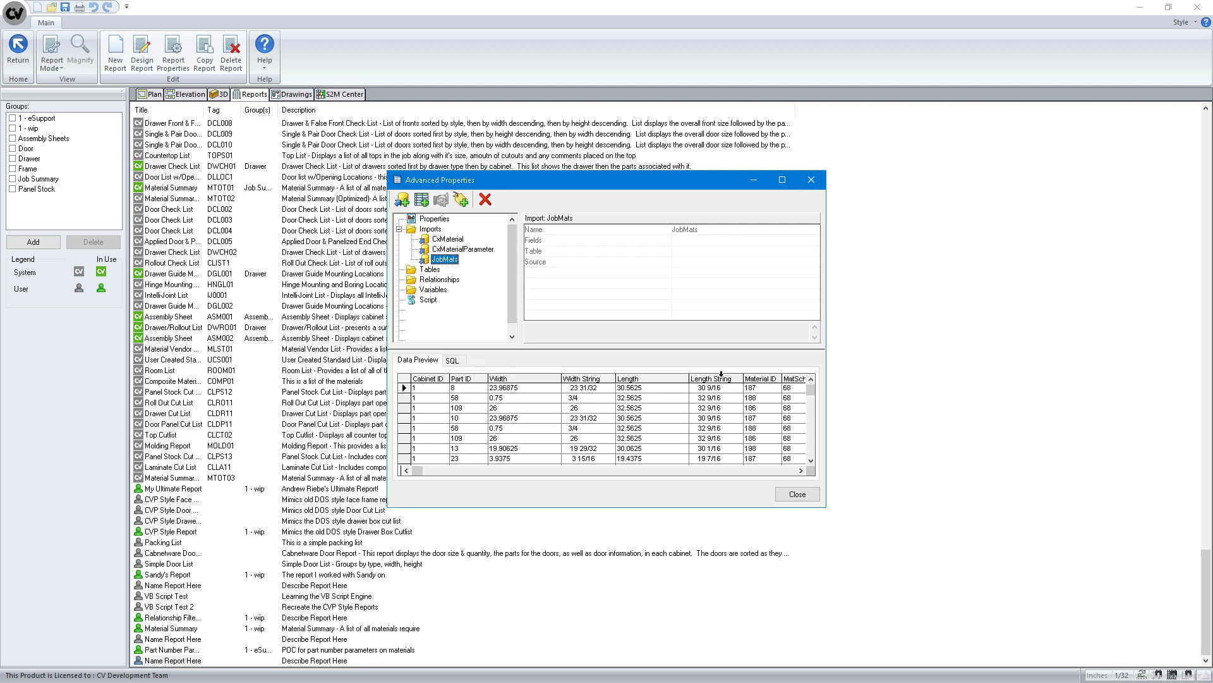
click(790, 471)
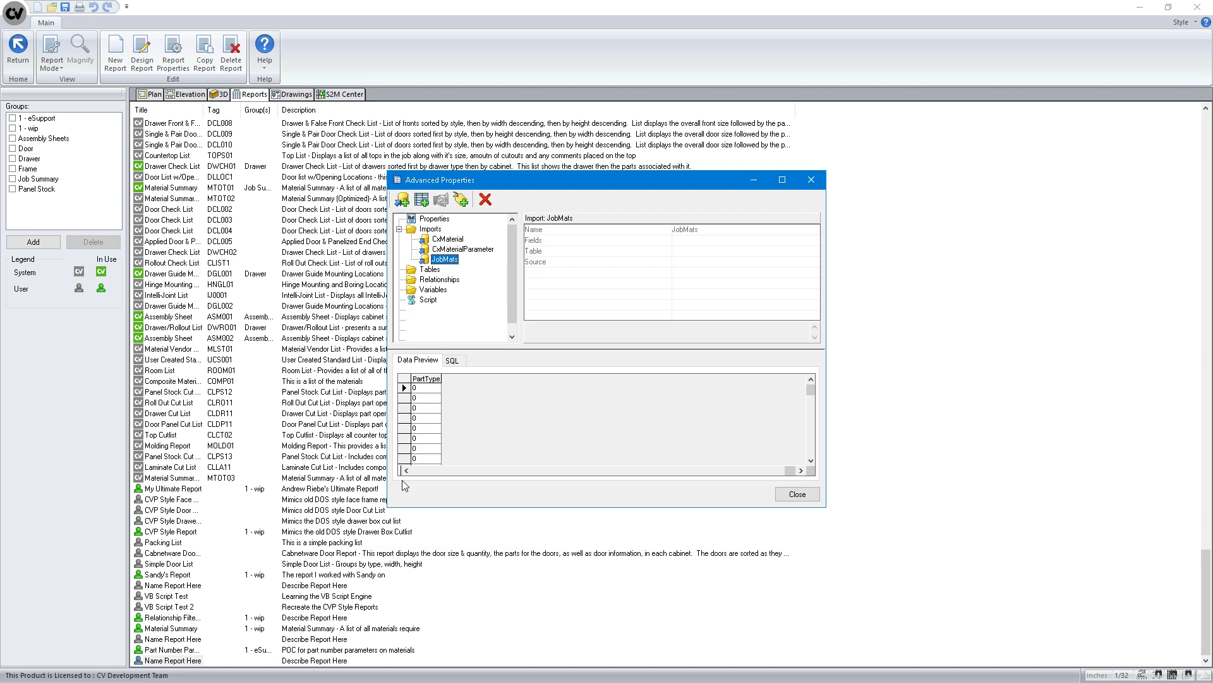
click(429, 472)
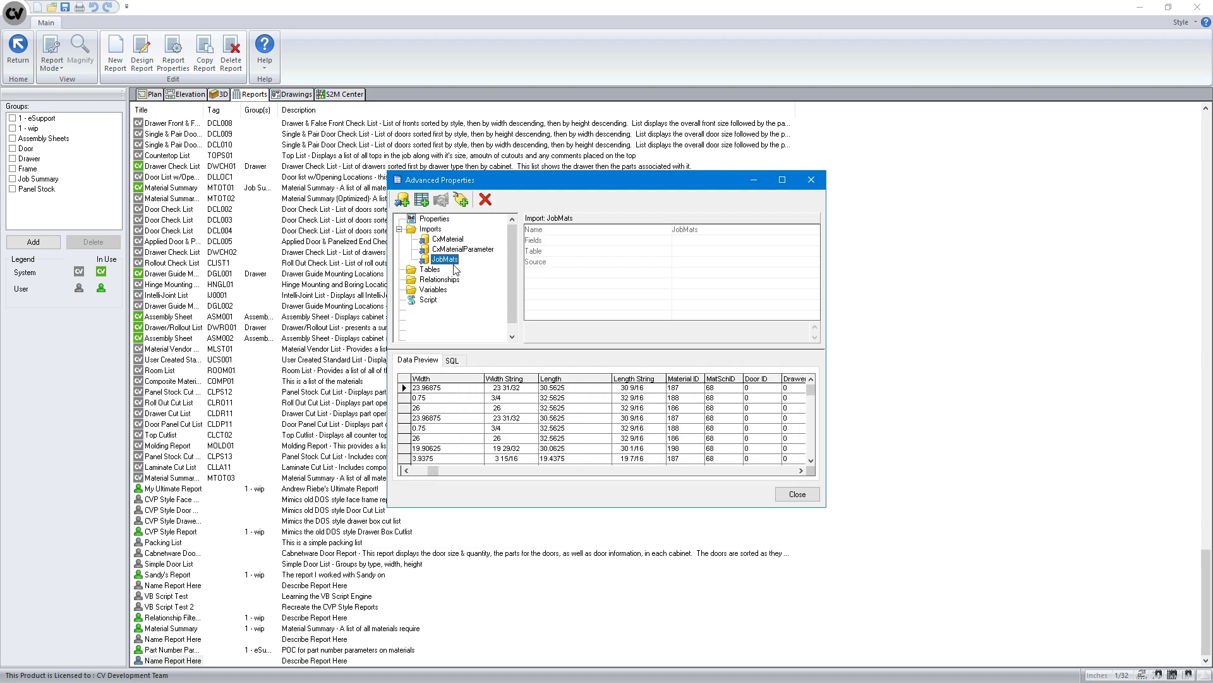
drag(430, 472, 414, 472)
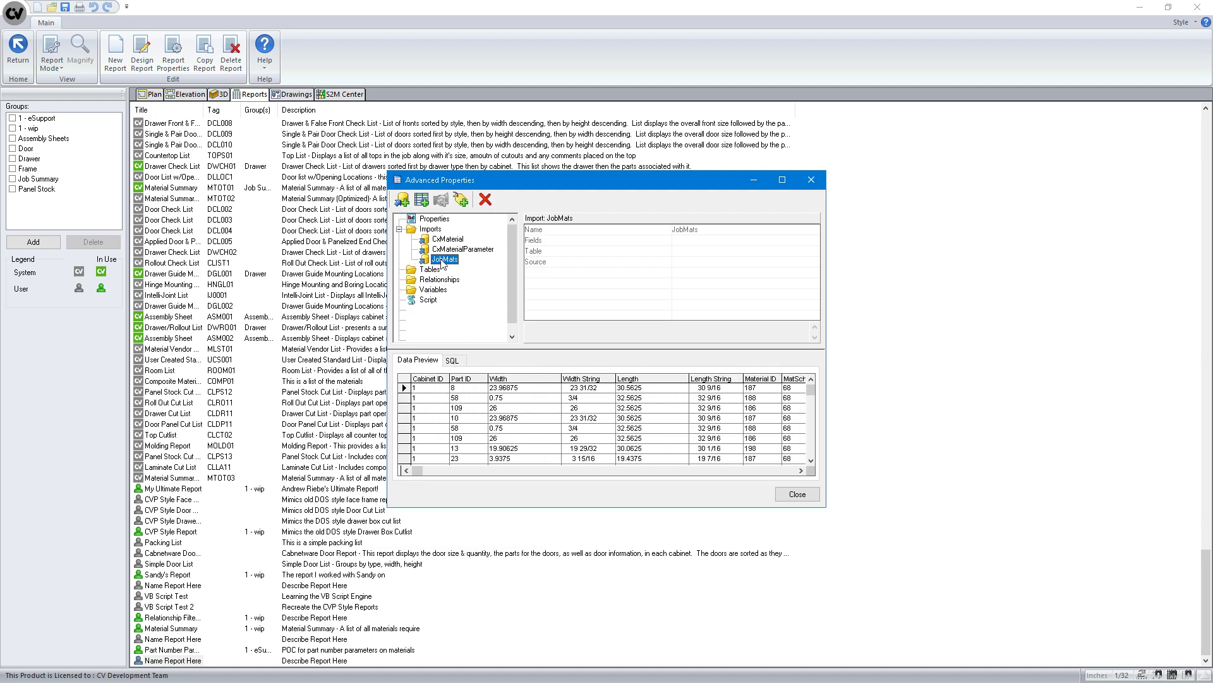
Replace the JobMats SQL with SELECT * FROM CxMaterial and compare its data preview with the CxMaterial import
click(453, 360)
drag(450, 400, 391, 373)
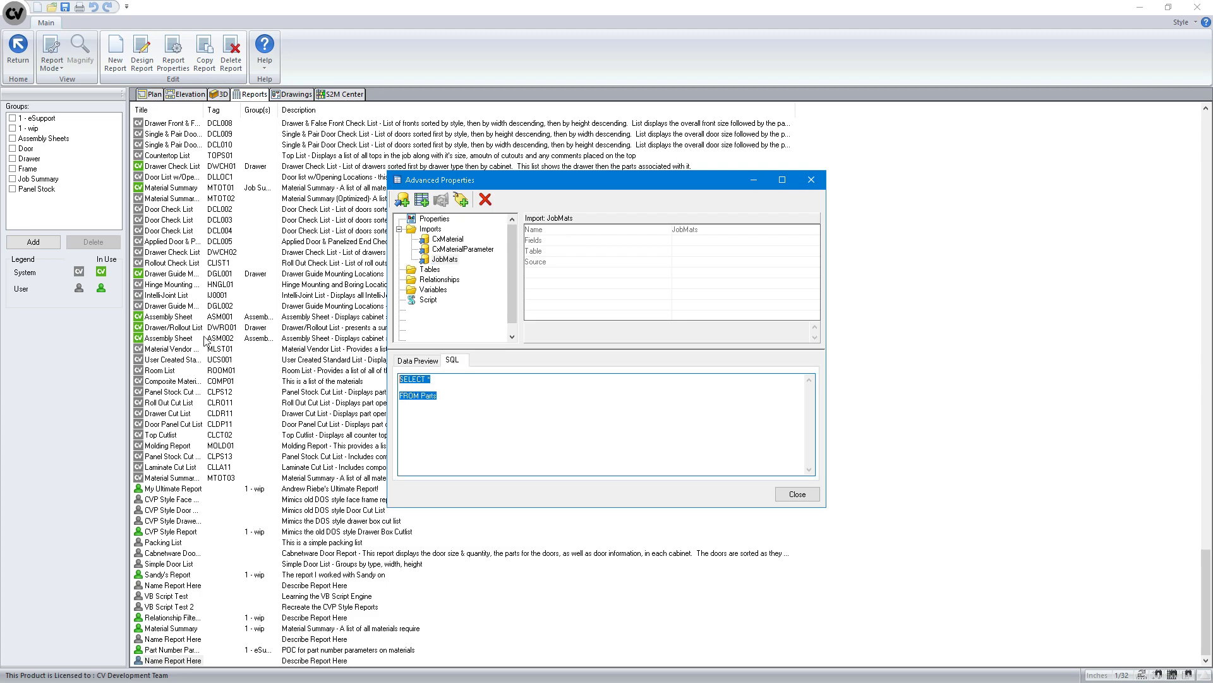
text(SELECT * FROM CxMaterial,)
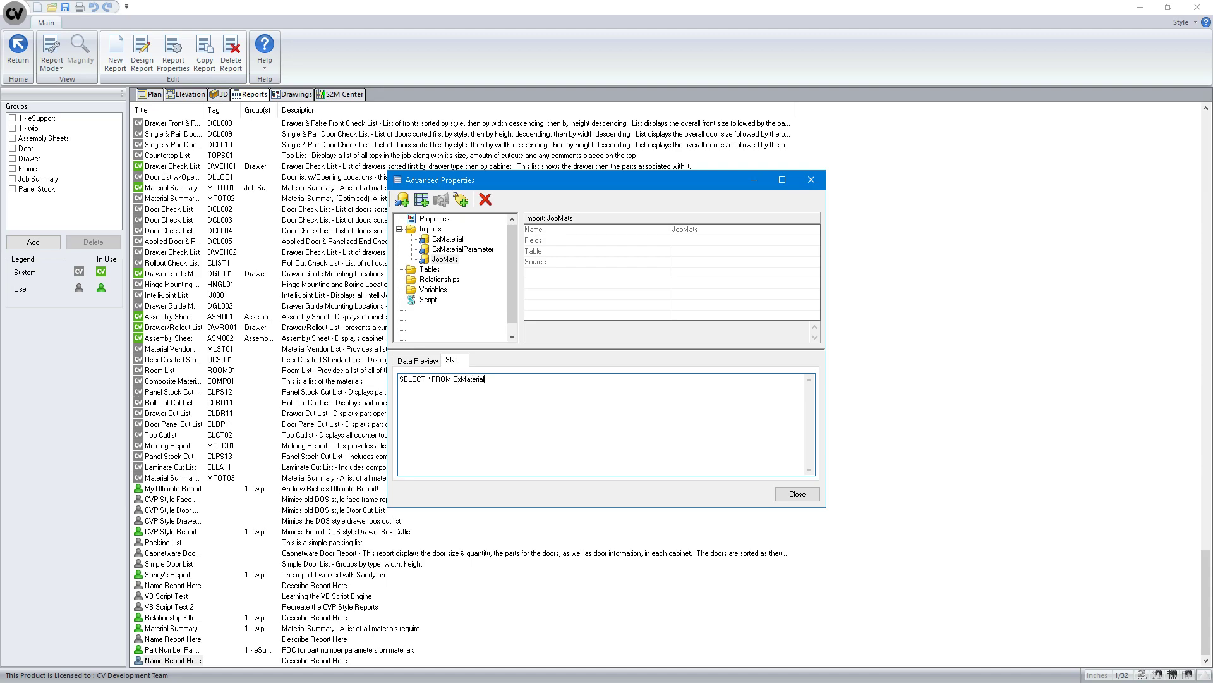
click(440, 260)
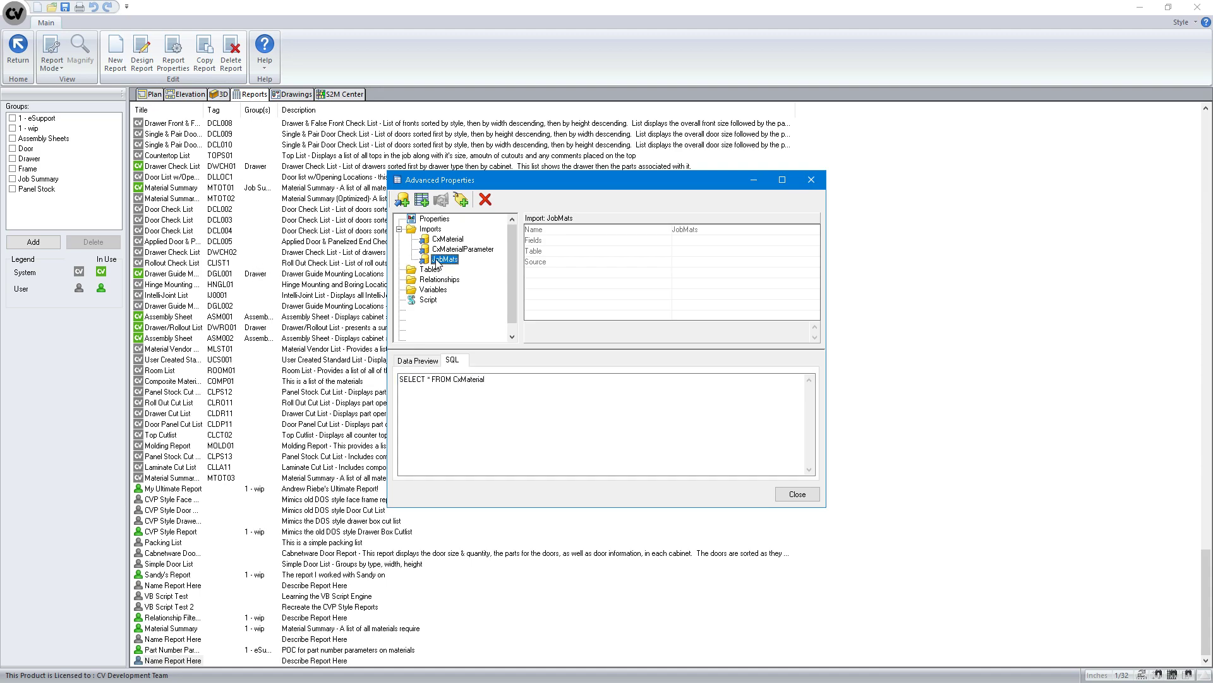
click(420, 361)
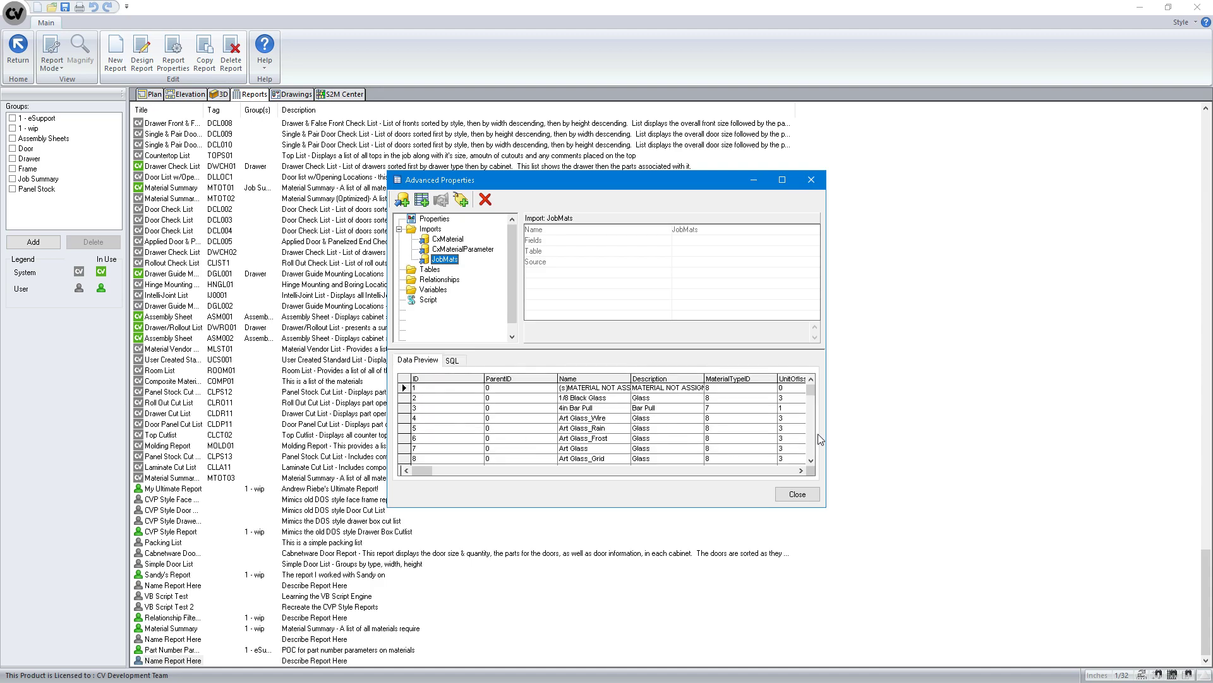
click(459, 240)
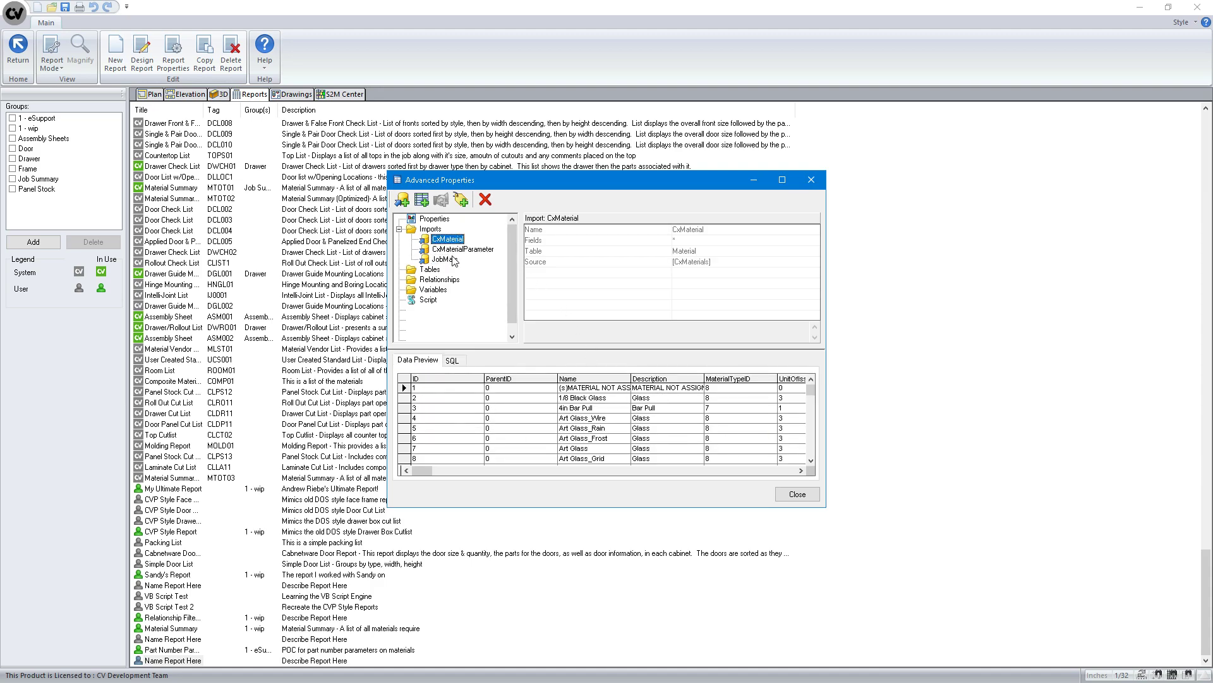
click(446, 260)
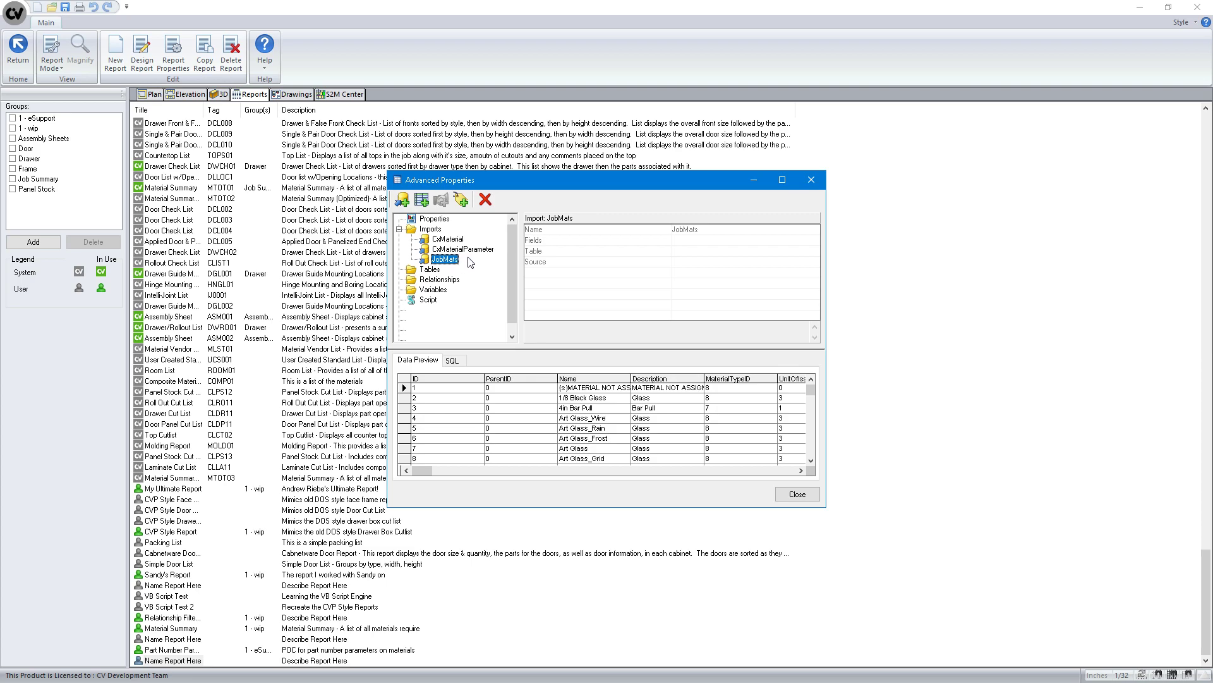
Change the JobMats SQL to SELECT CxMaterial.* FROM CxMaterial INNER JOIN Parts ON CxMaterial.ID = Parts.[Material ID], and preview the data
click(452, 360)
click(600, 405)
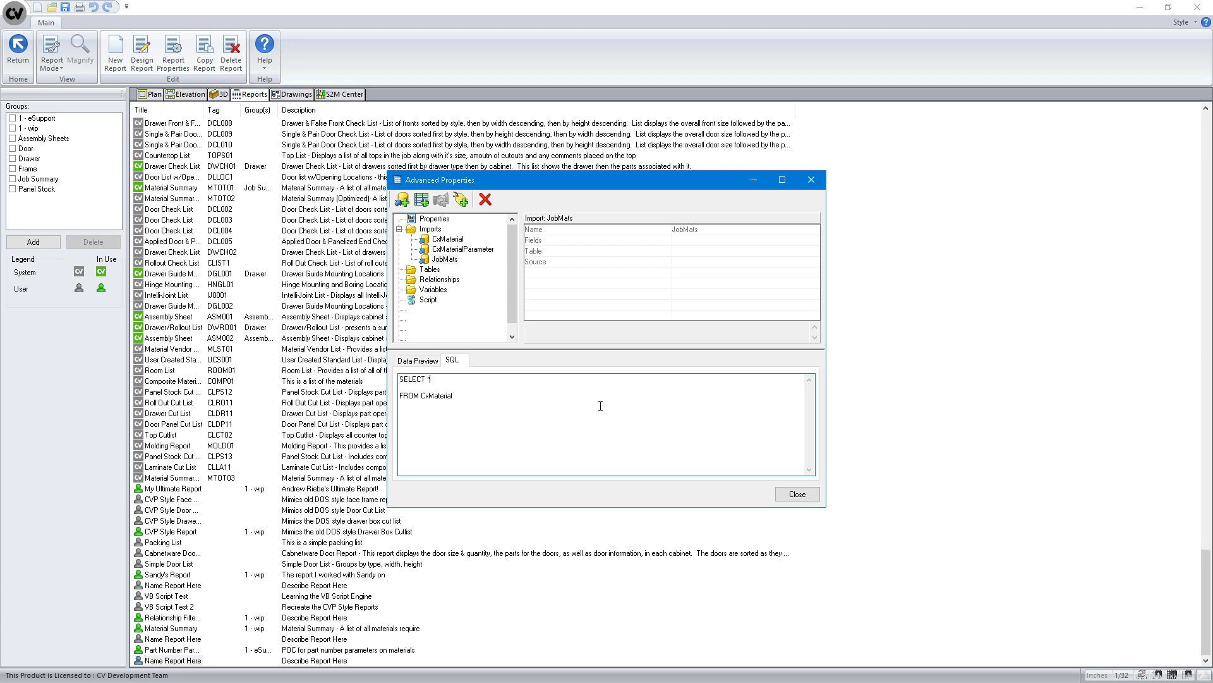
text(CxMaterial.*  FROM CxMaterial I)
text(NNER JOIN)
text( Par)
text(ts ON)
text( CxMaterial.ID)
text( = Parts.[M)
text(aterial ID])
click(444, 259)
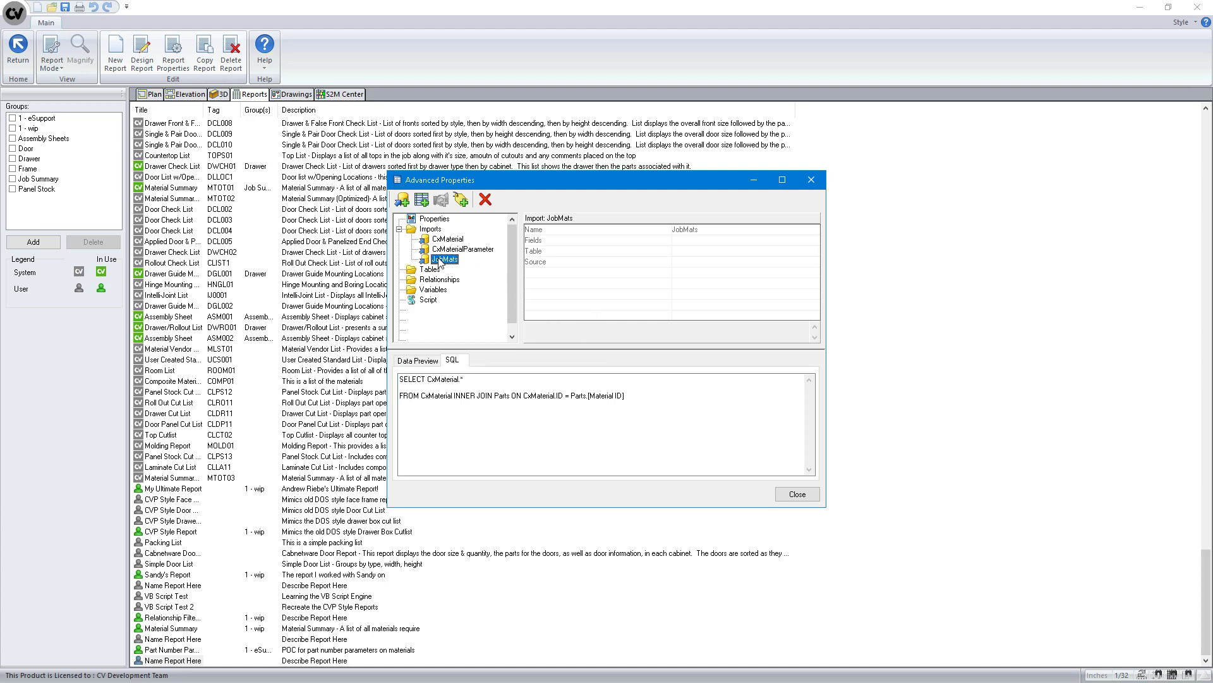
click(416, 361)
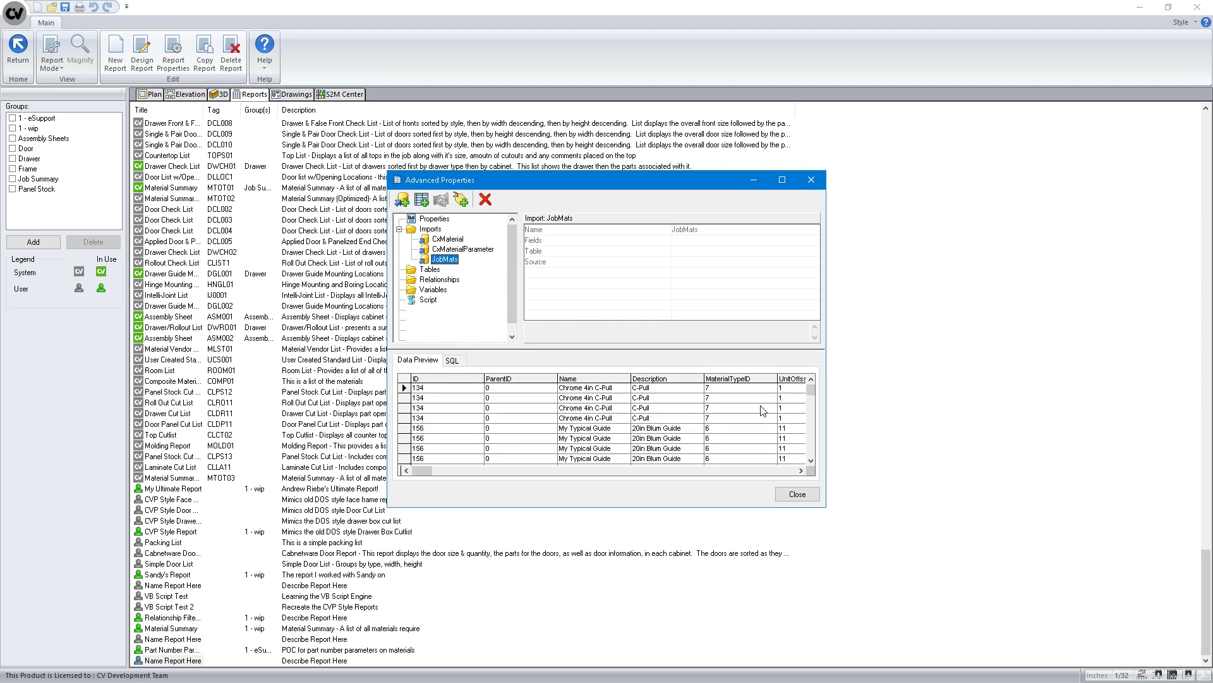
Examine the material rows in the JobMats preview and the last parameter rows of the CxMaterialParameter import
click(811, 459)
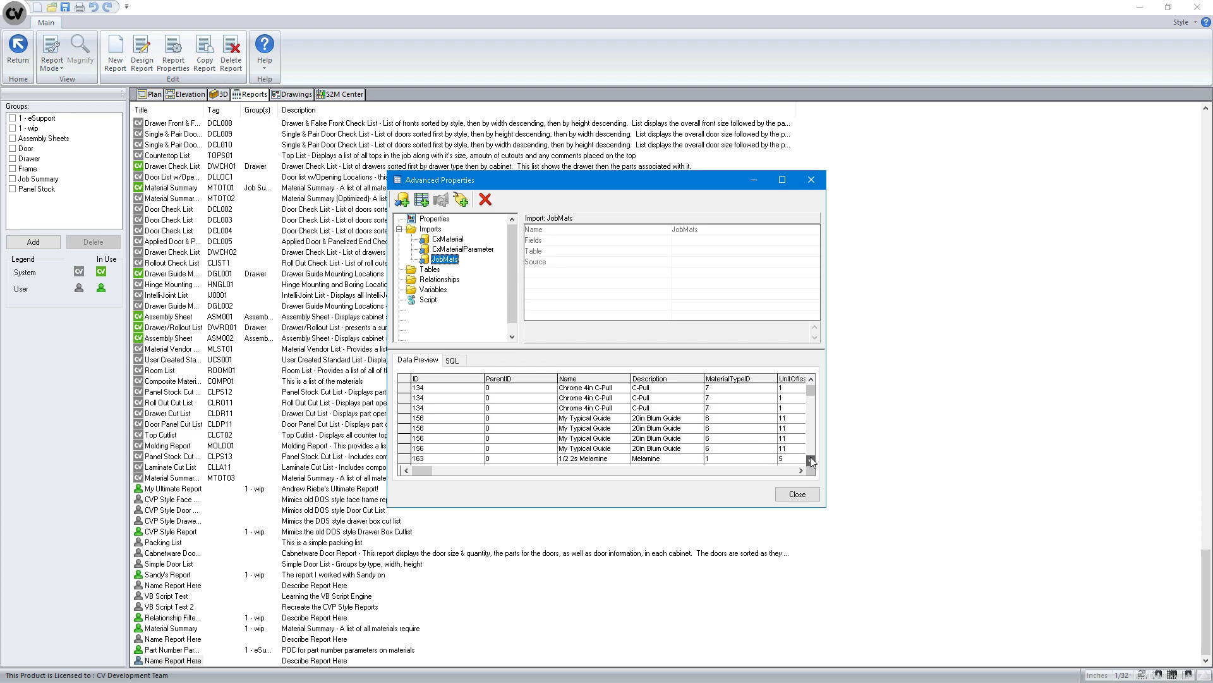
drag(810, 459, 800, 470)
drag(406, 470, 406, 470)
click(811, 380)
drag(812, 383, 811, 383)
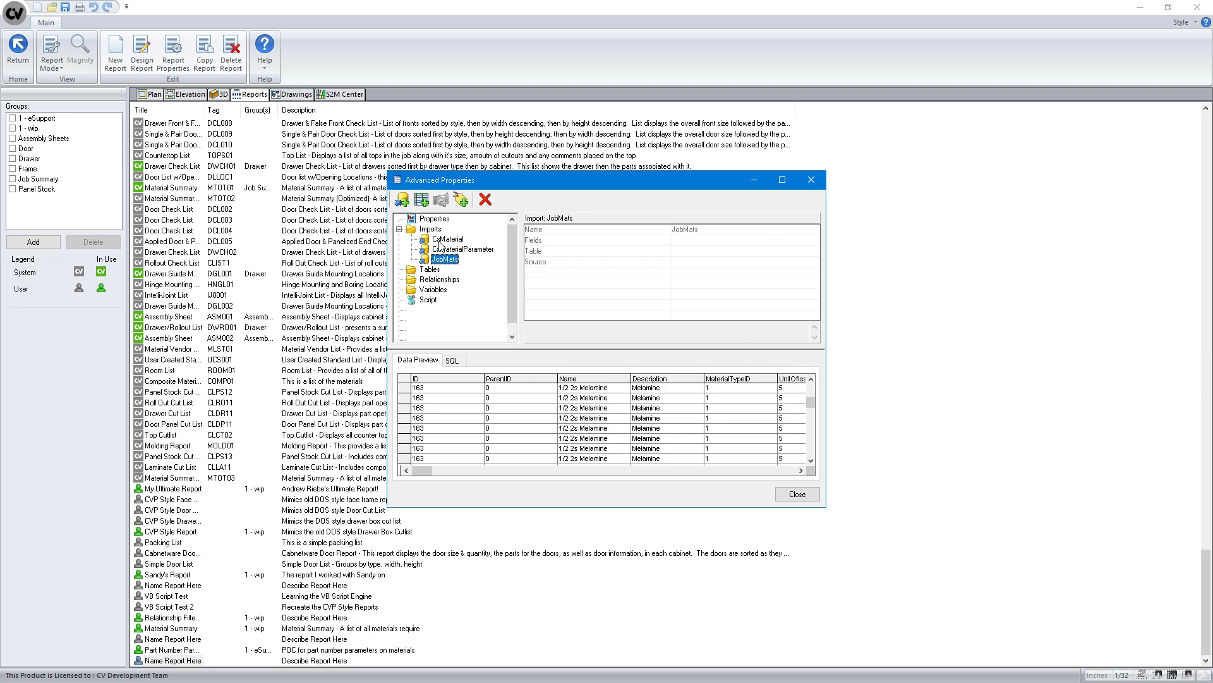
click(455, 250)
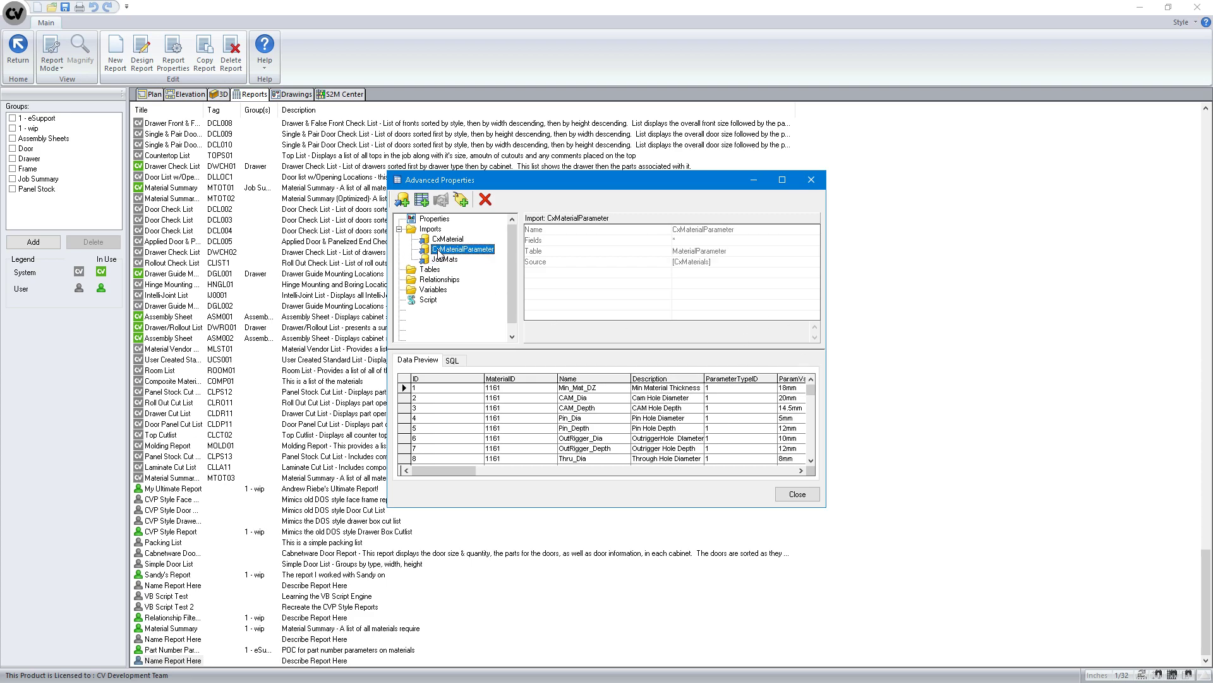
drag(811, 395, 813, 463)
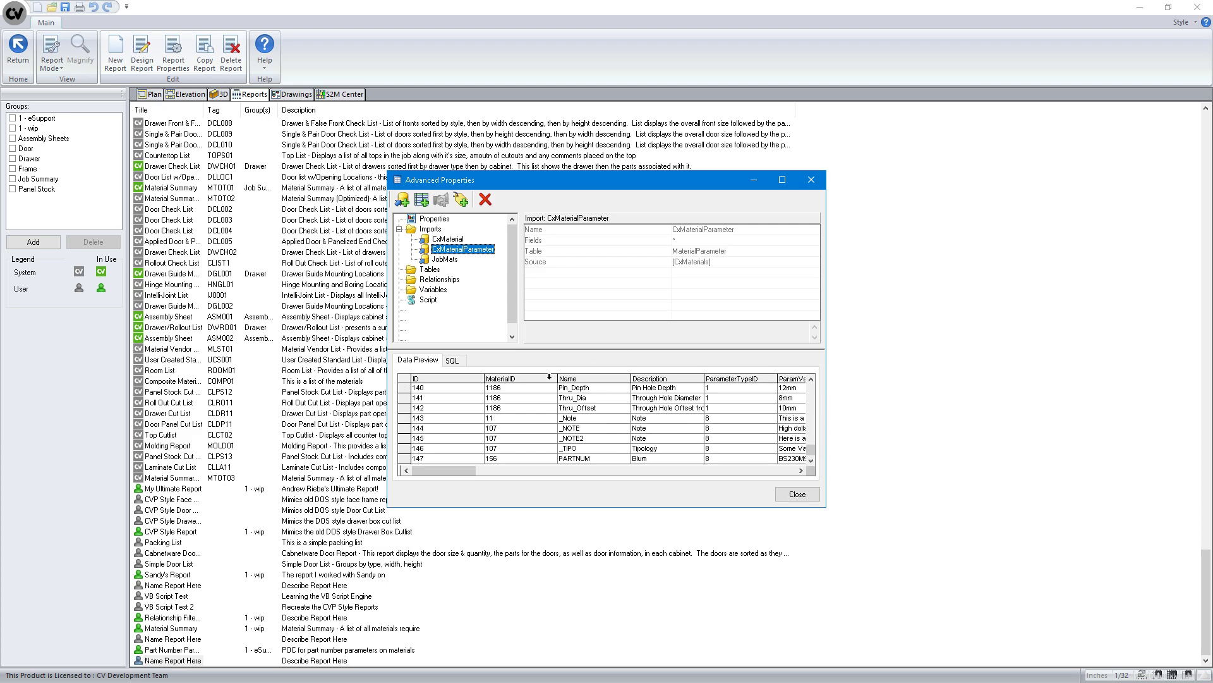
Add another link-type import named PartNumParams, keeping the default query SELECT * FROM Parts
click(402, 200)
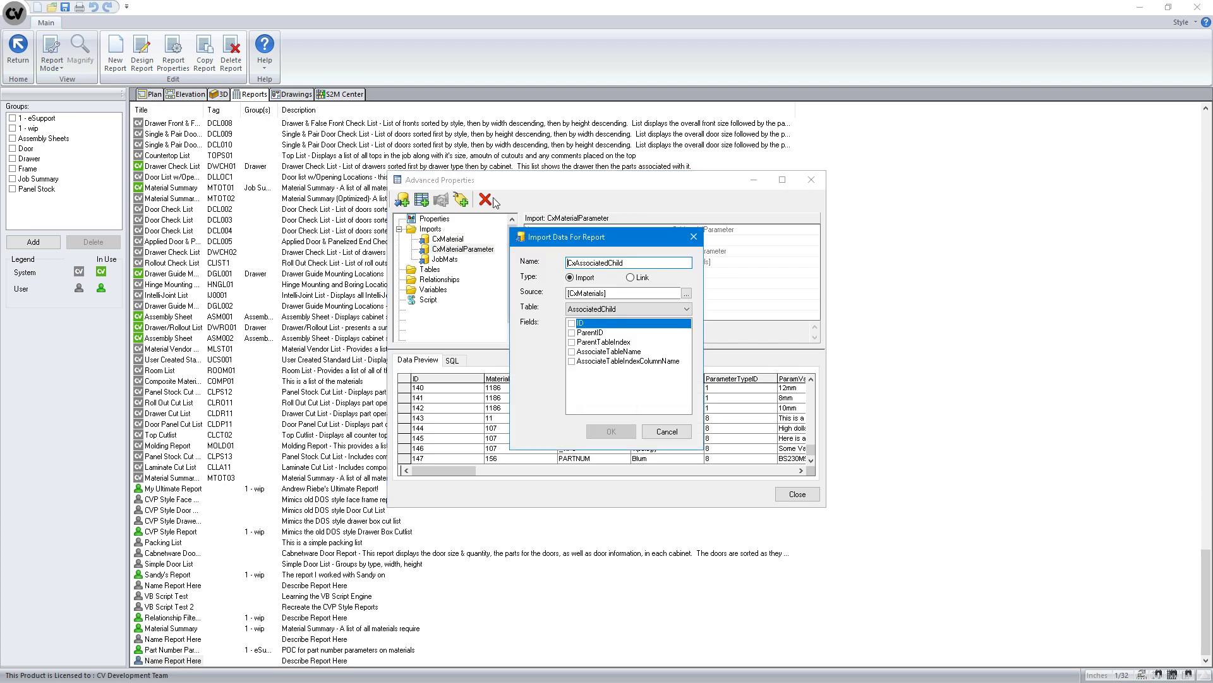
click(646, 279)
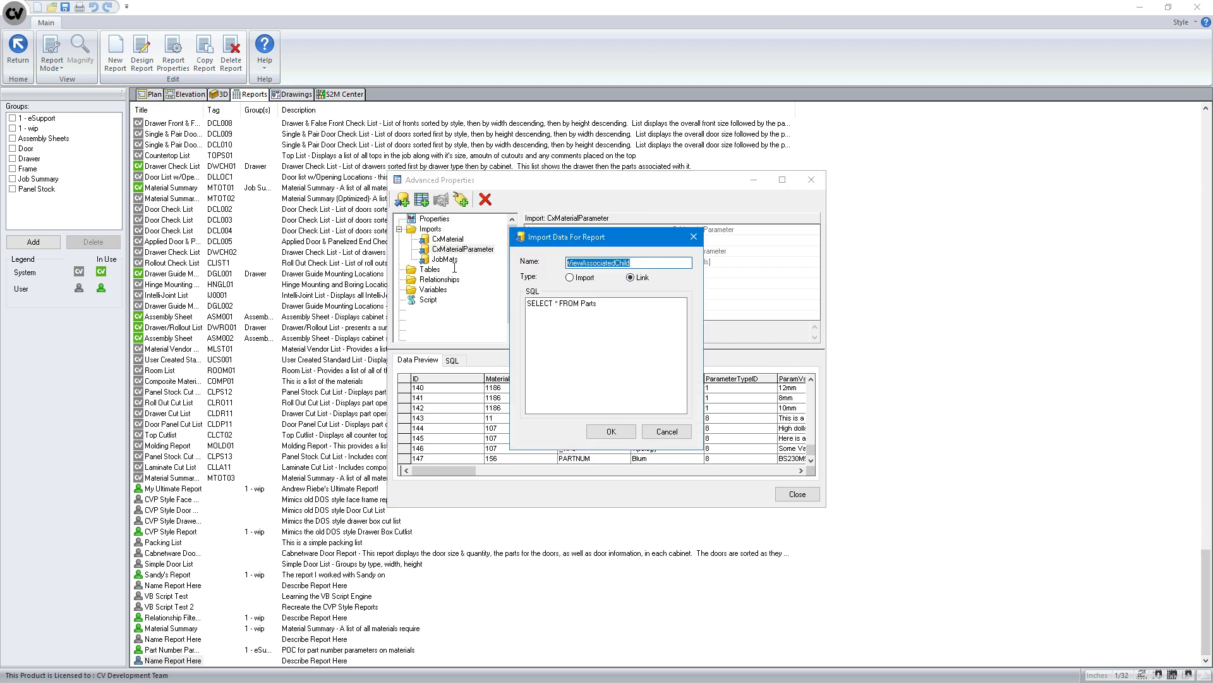
text(Params)
key(BackSpace)
key(BackSpace)
key(BackSpace)
key(BackSpace)
key(BackSpace)
key(BackSpace)
text(PartNumParam)
click(610, 432)
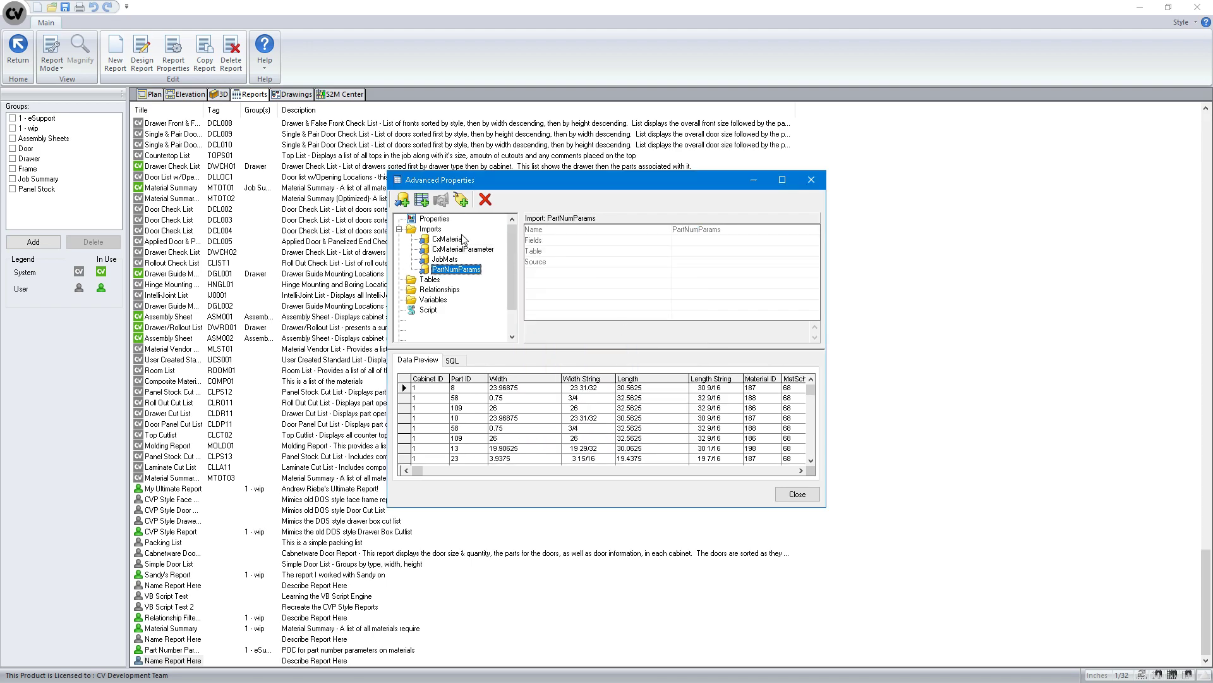
Change the PartNumParams query to SELECT * FROM CxMaterialParameter and locate the PARTNUM parameter row in its preview
click(445, 259)
click(438, 271)
click(436, 259)
click(435, 269)
click(459, 364)
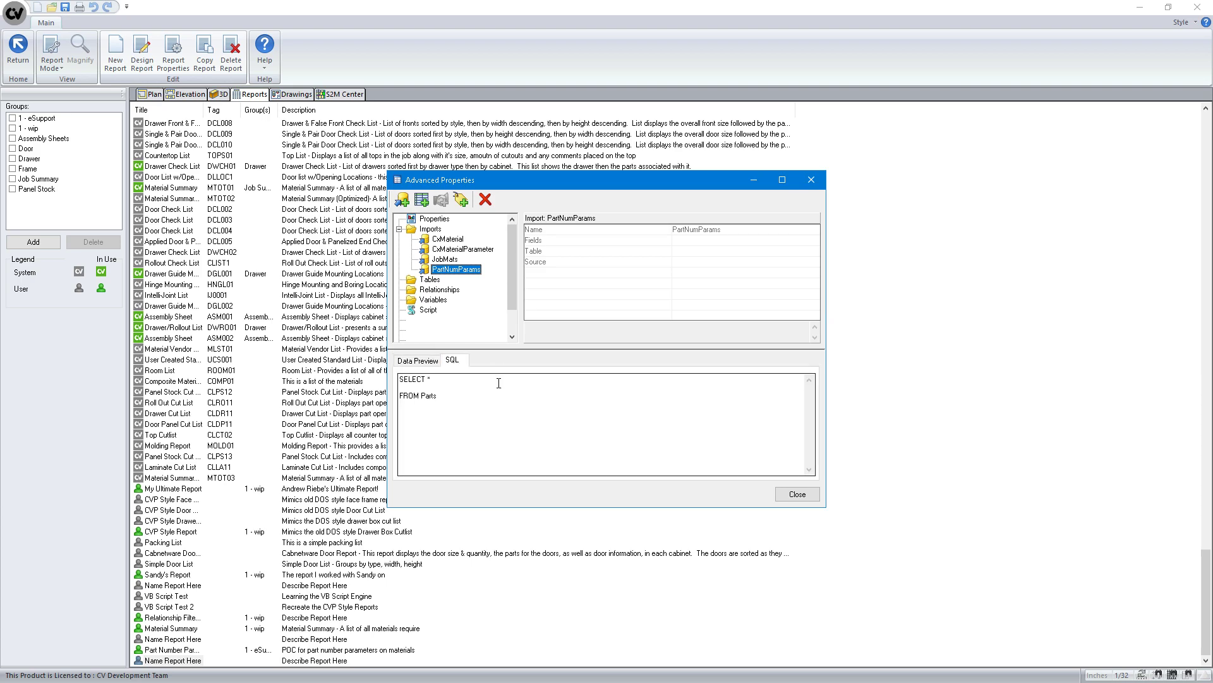
double_click(447, 401)
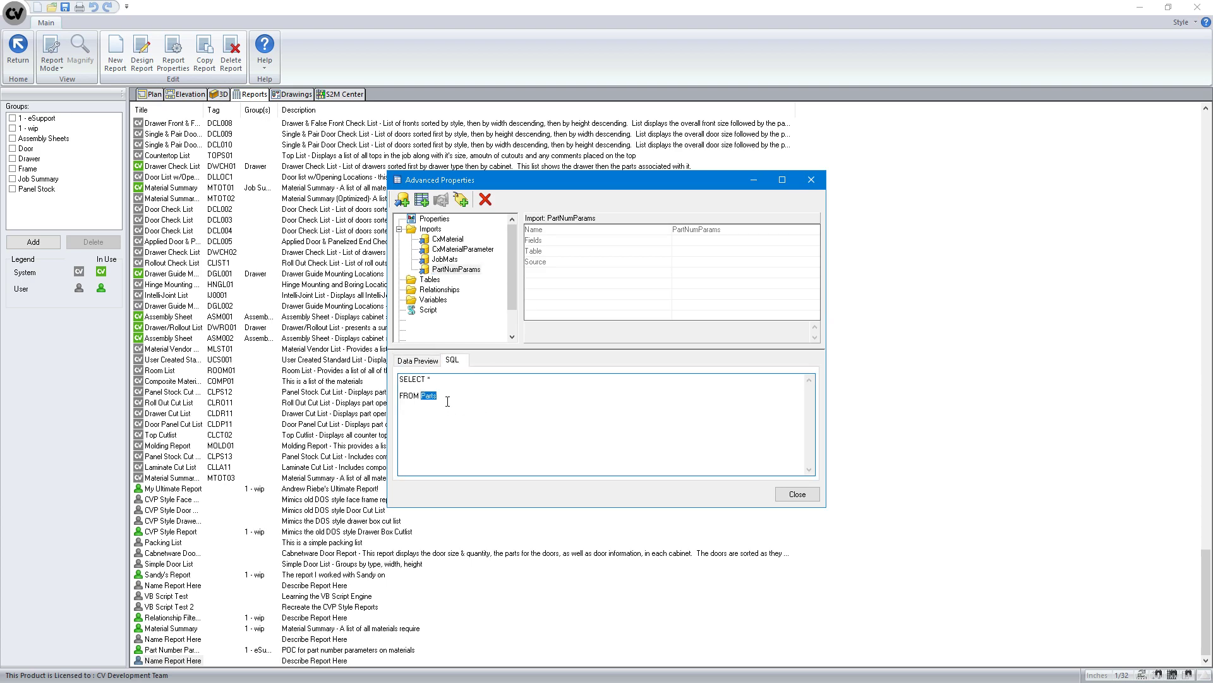
text(CxMaterialParameter)
click(456, 270)
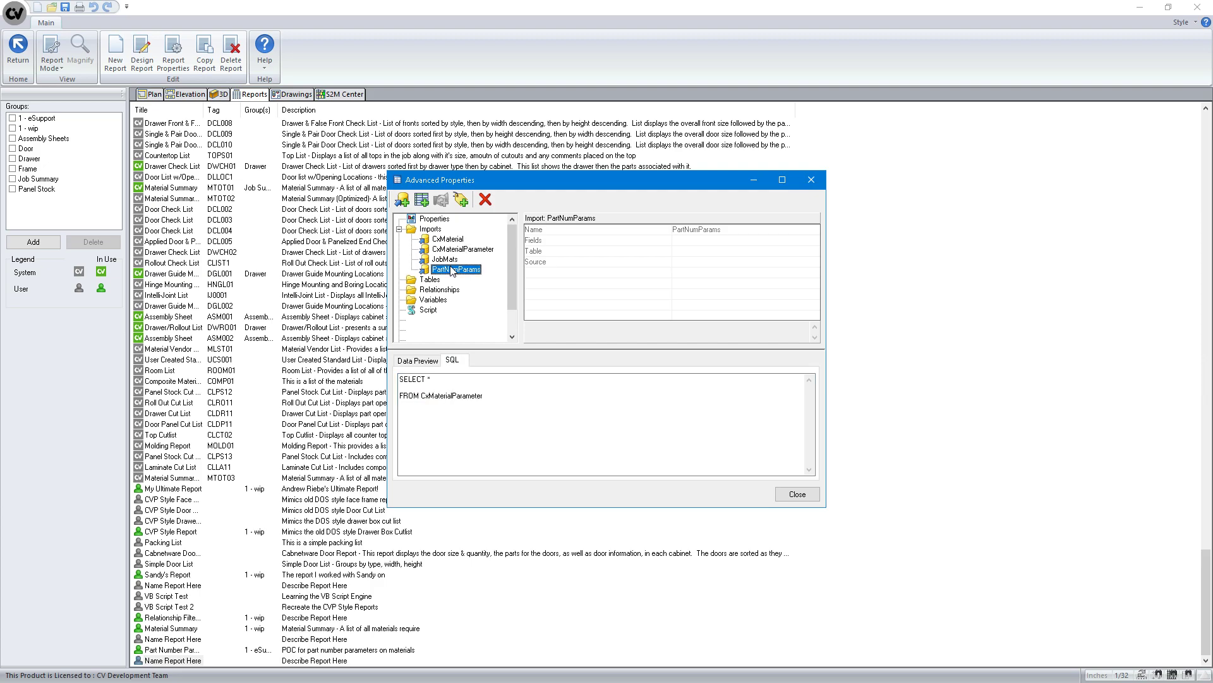
click(408, 361)
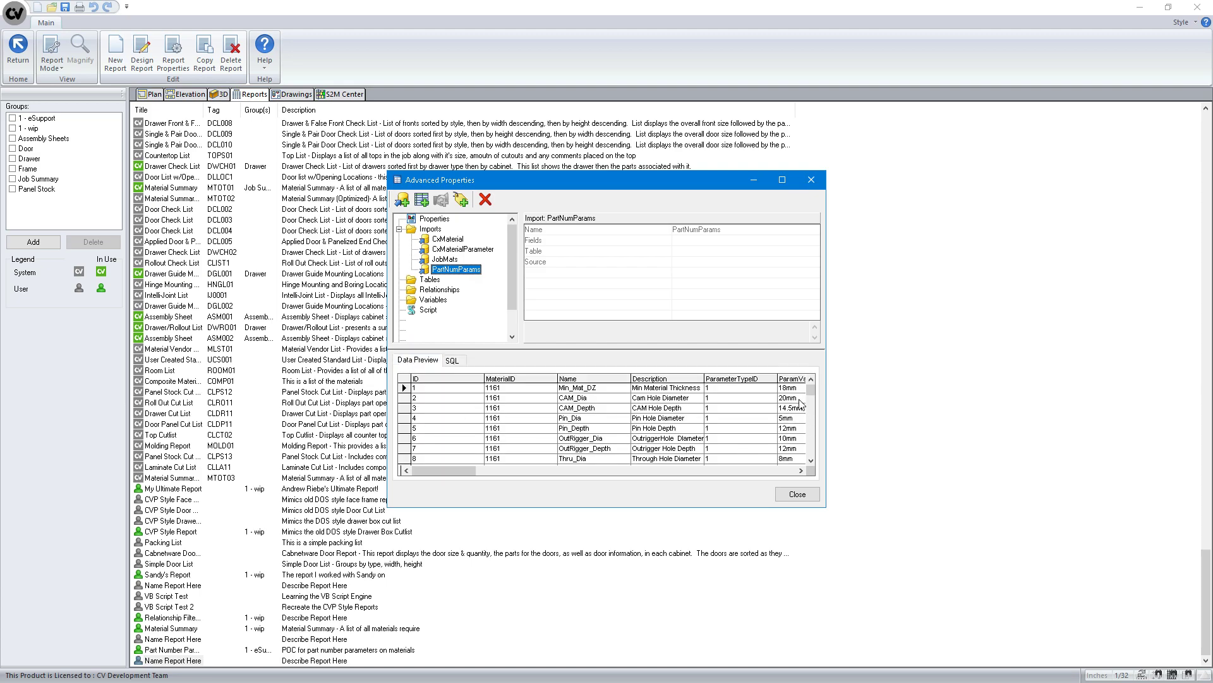
click(812, 451)
drag(813, 455, 814, 467)
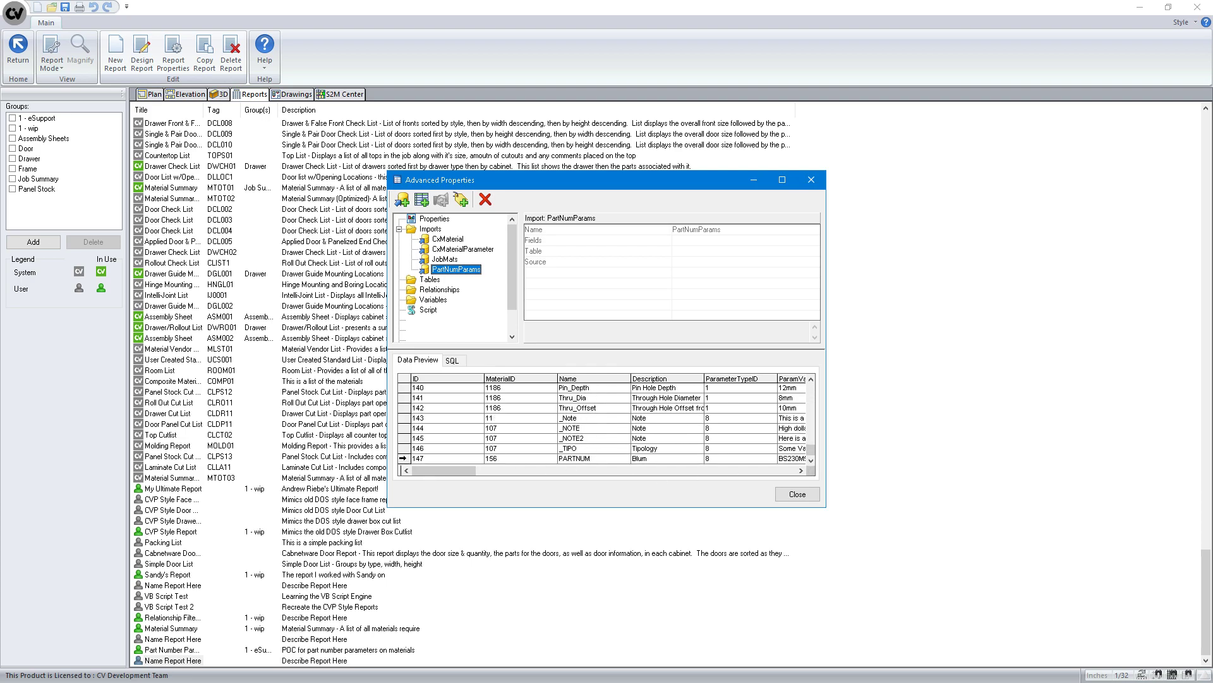
click(517, 460)
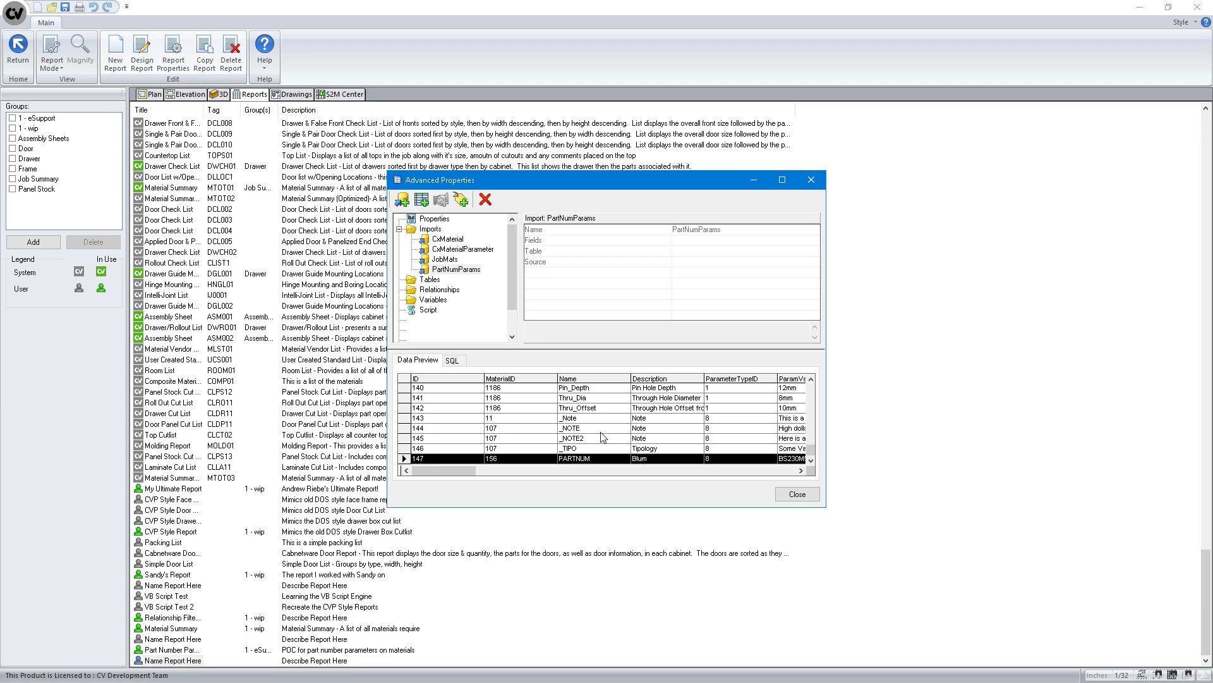
Add WHERE CxMaterialParameter.Name = 'PARTNUM' to the PartNumParams query and preview the filtered data
click(452, 361)
click(496, 395)
key(Return)
text(WH)
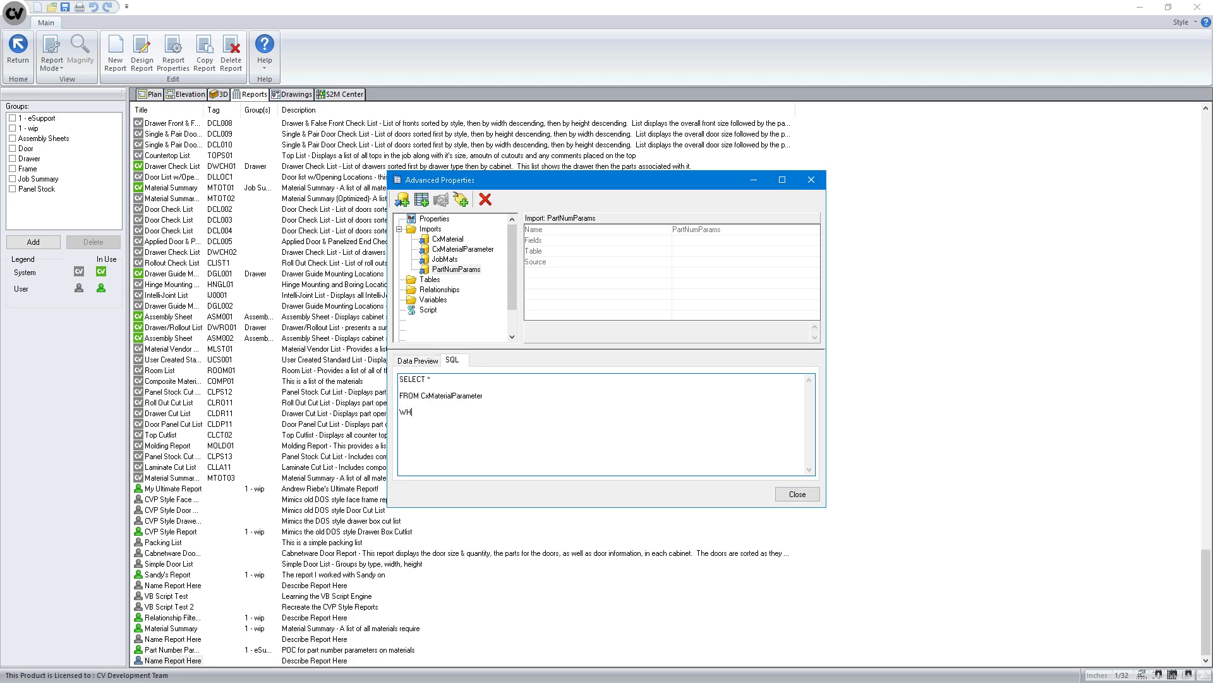
text(ERE CxMaterialParameter.Name = 'PARTNUM')
mouse_move(555, 412)
mouse_down()
mouse_move(517, 412)
mouse_move(566, 413)
mouse_move(505, 412)
mouse_move(535, 414)
mouse_up()
click(534, 414)
click(455, 270)
click(417, 360)
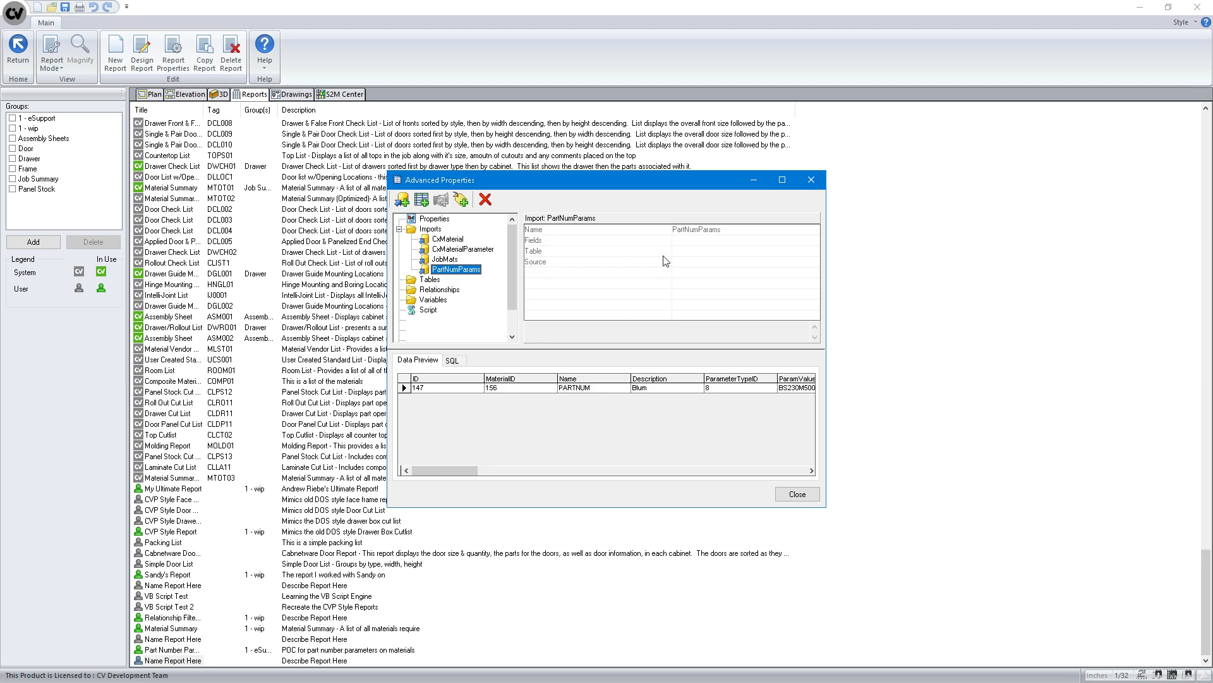
Compare the JobMats and PartNumParams data previews, checking how material IDs match between them
click(450, 259)
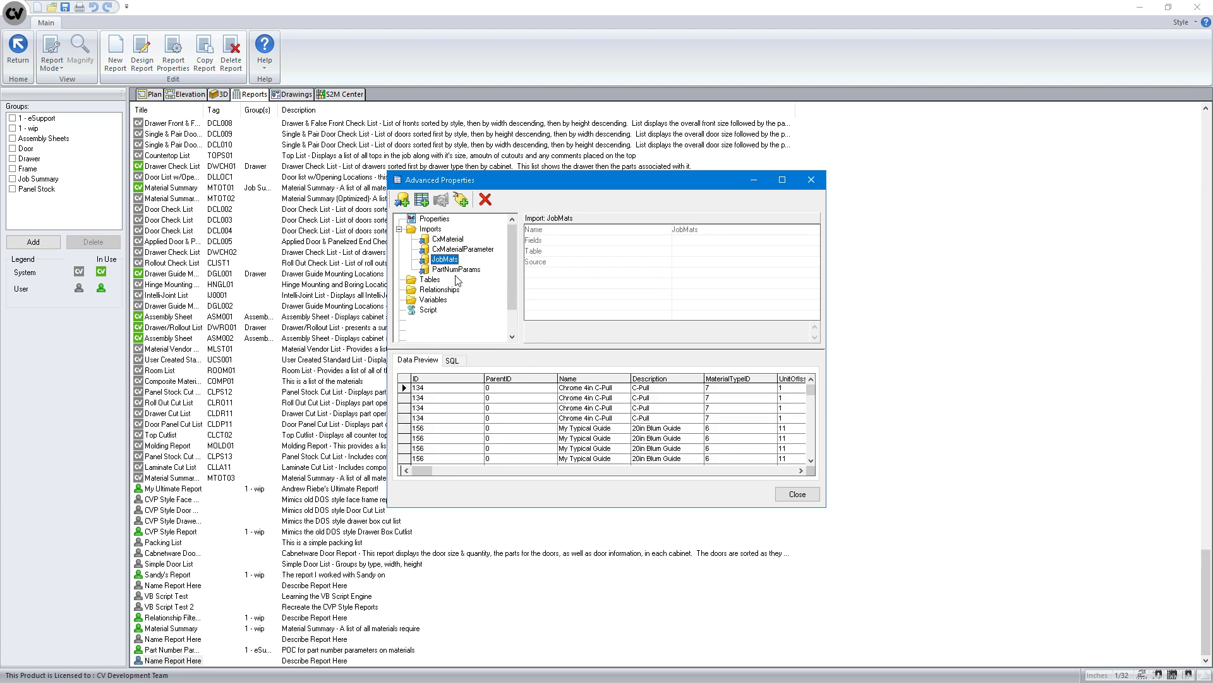
click(456, 270)
click(448, 263)
click(451, 272)
click(449, 262)
click(452, 272)
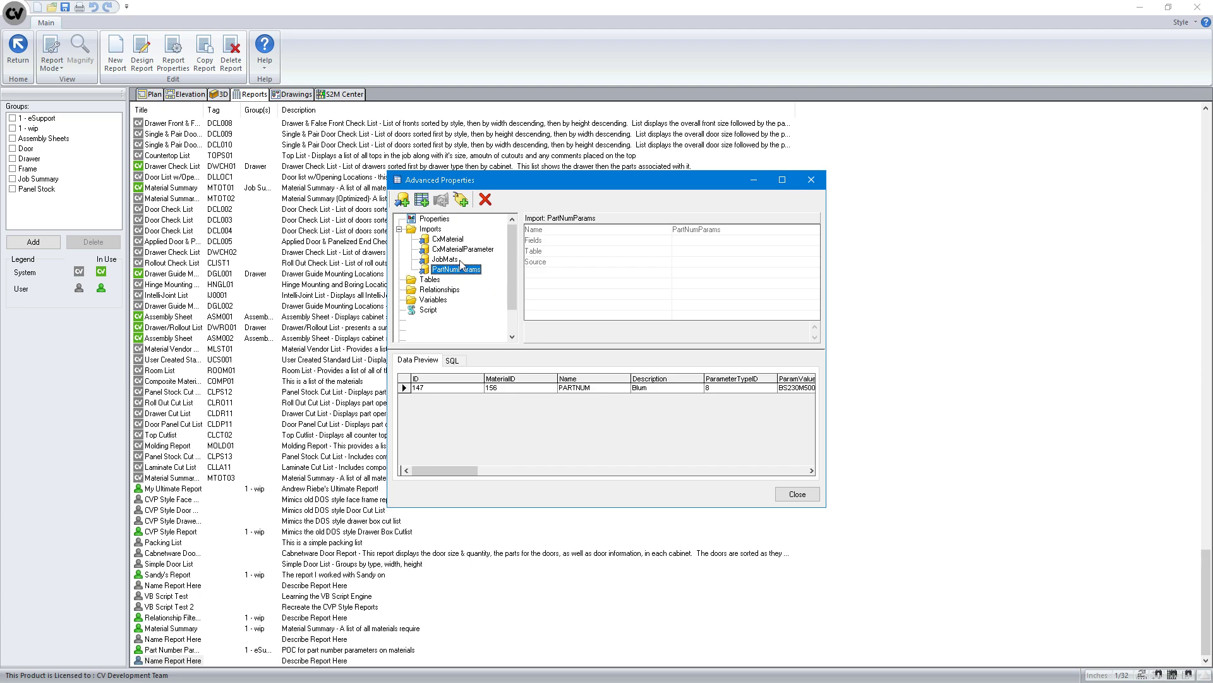
click(454, 260)
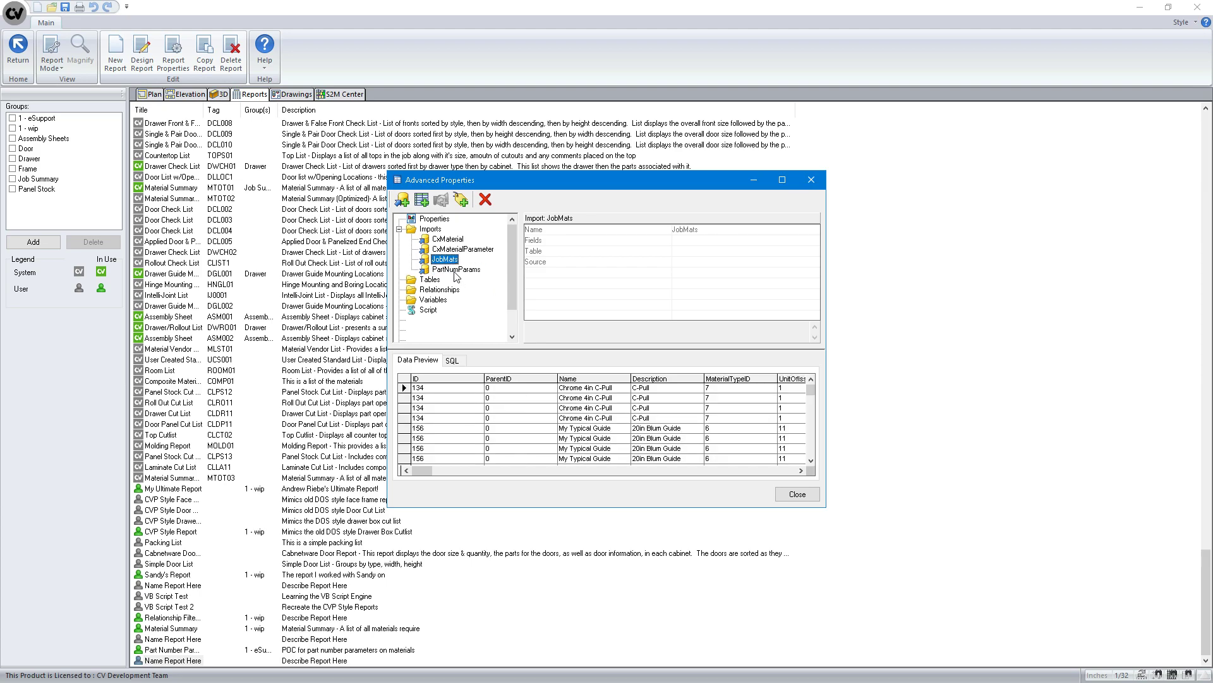
Add a link-type import named JobMatsWithParams, keeping the default query SELECT * FROM Parts
click(402, 201)
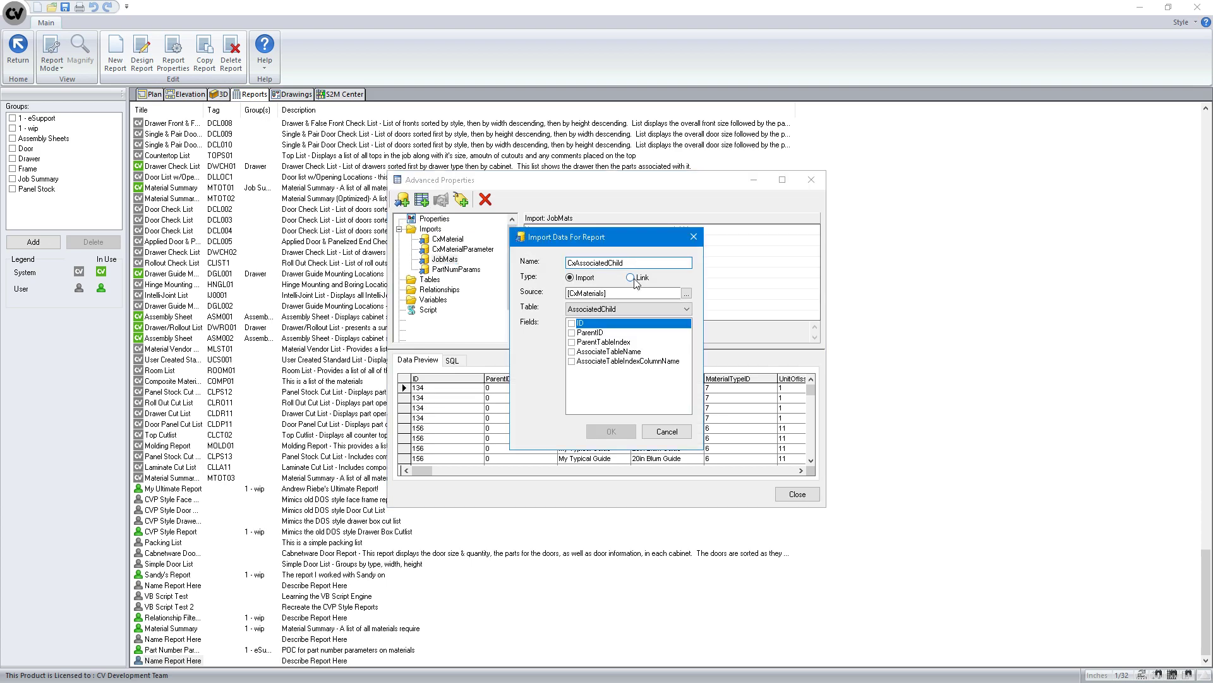
click(630, 278)
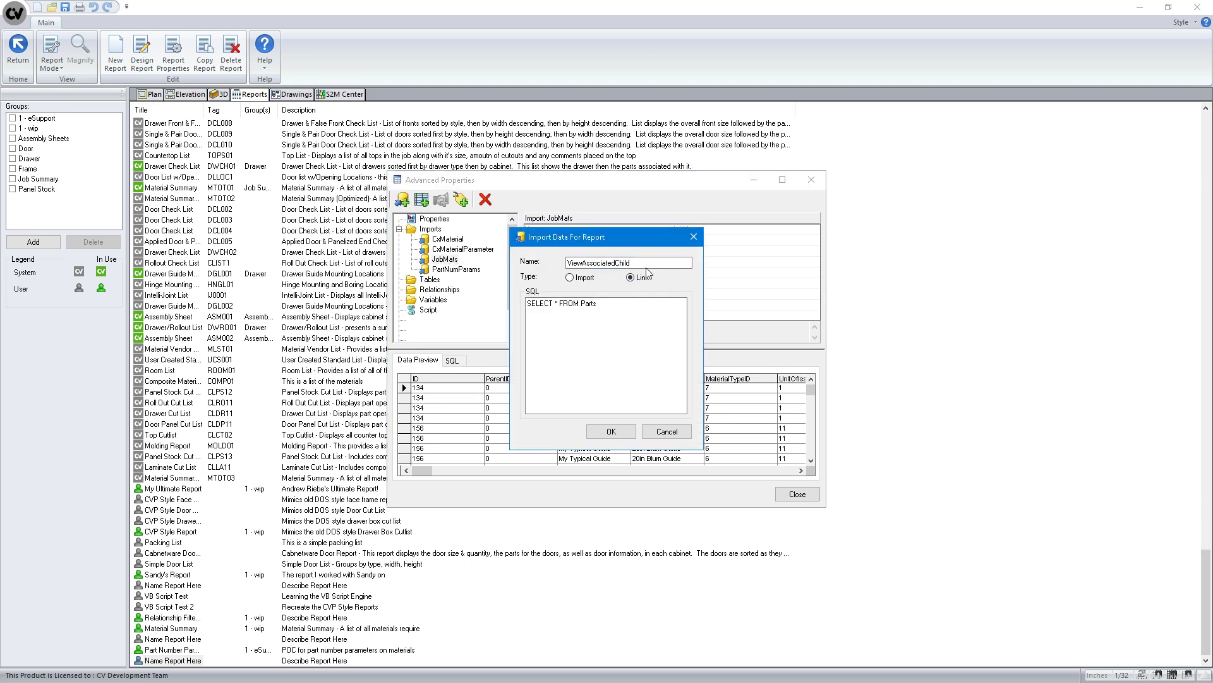
text(JobMatsWithPara)
key(BackSpace)
key(BackSpace)
text(arams)
click(611, 432)
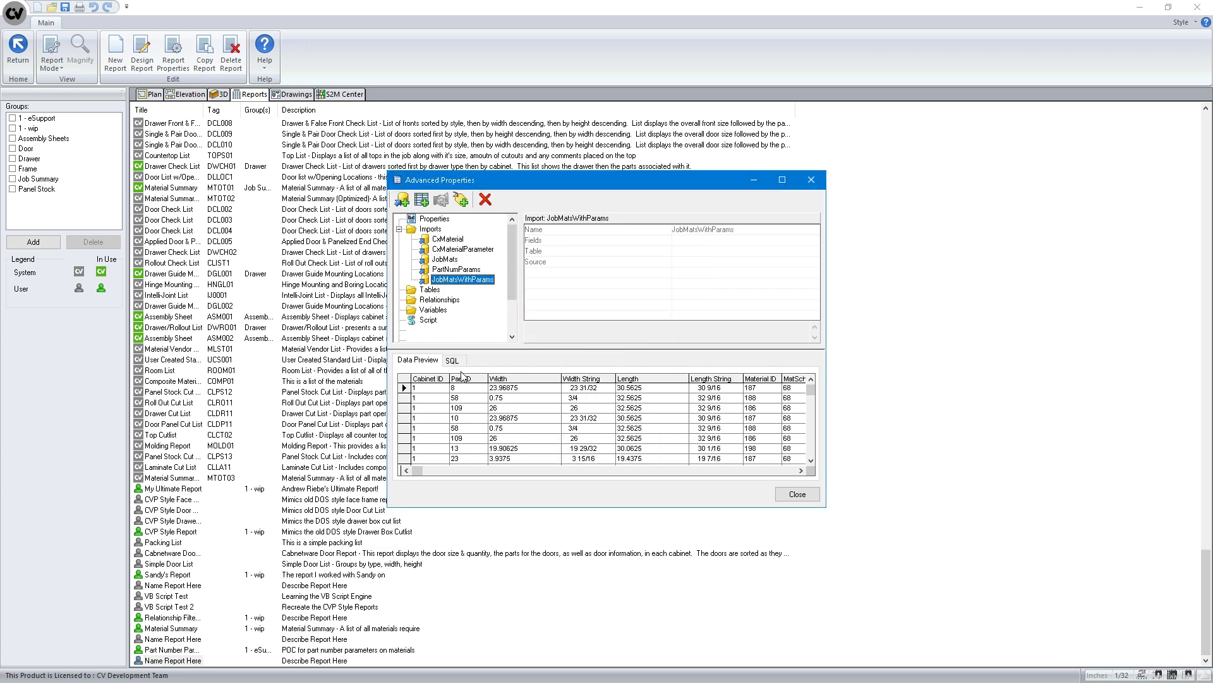
Change the JobMatsWithParams query to select from JobMats instead of Parts
click(453, 360)
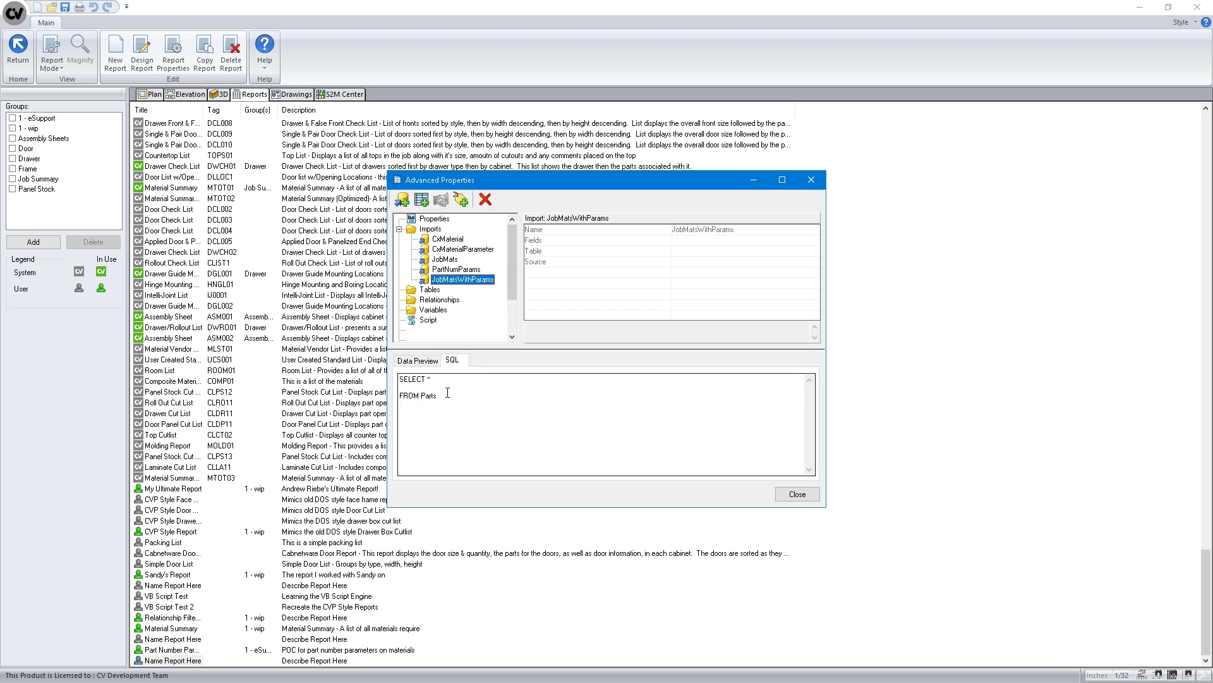
double_click(440, 395)
key(BackSpace)
text(JobMats)
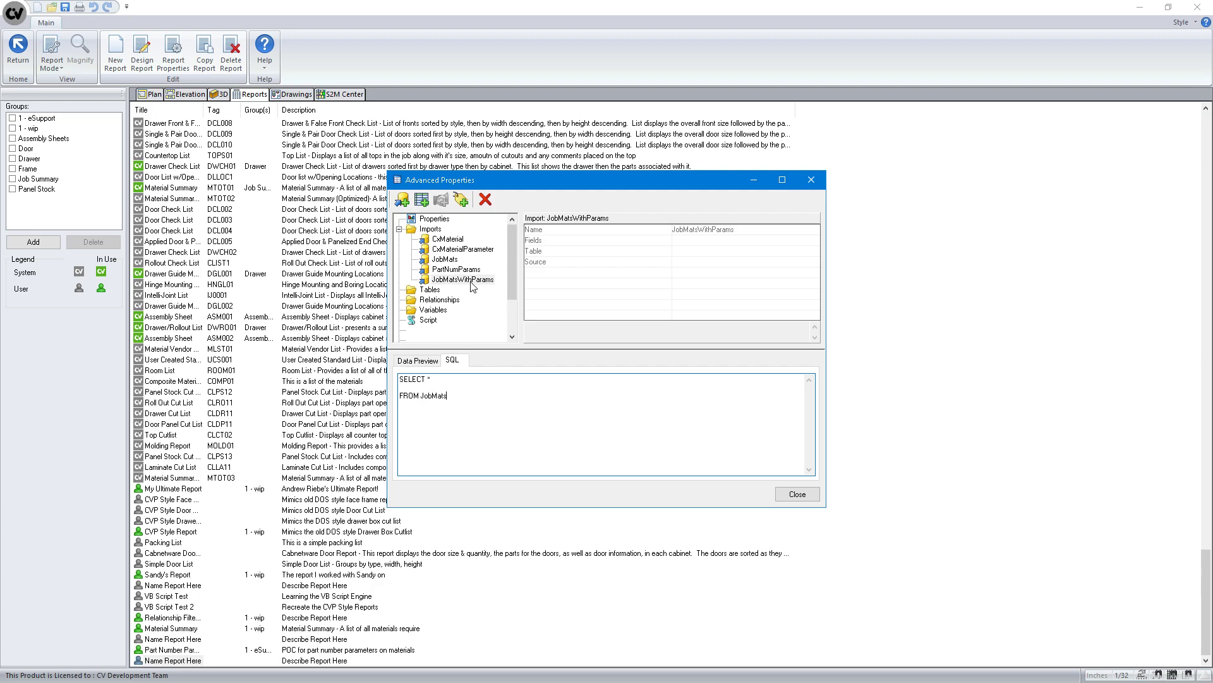
Review the JobMats data preview and locate the ParamValue field in the PartNumParams preview
click(430, 259)
click(417, 360)
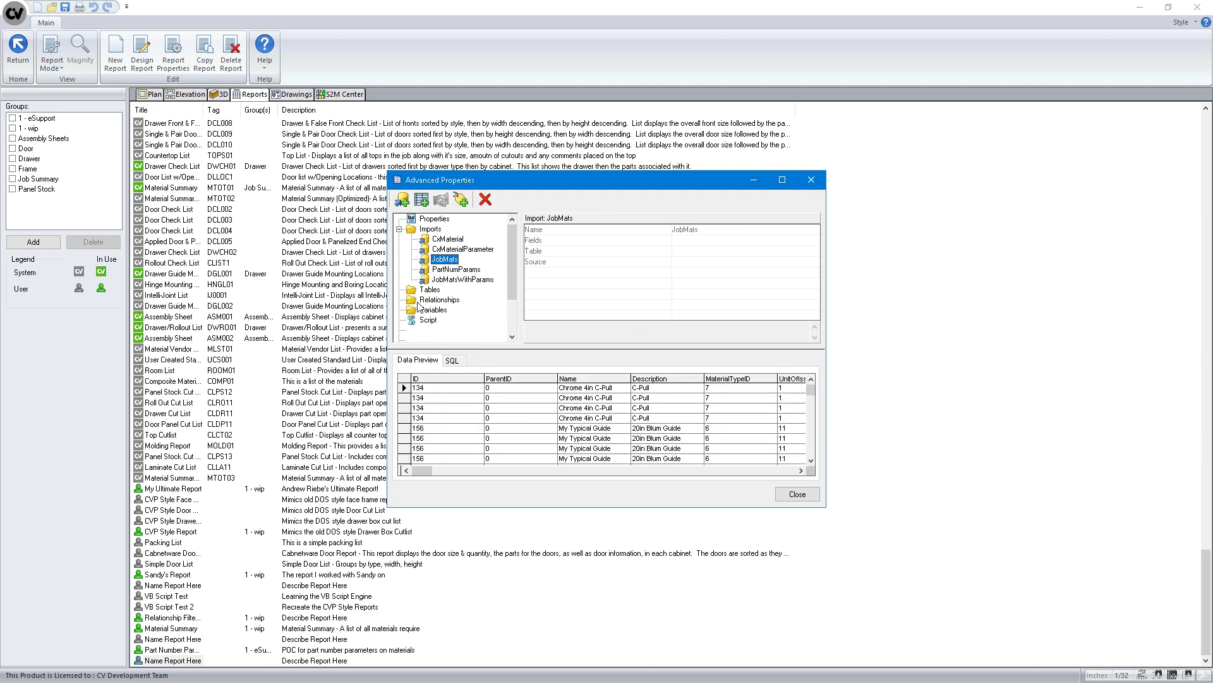
click(434, 280)
click(452, 360)
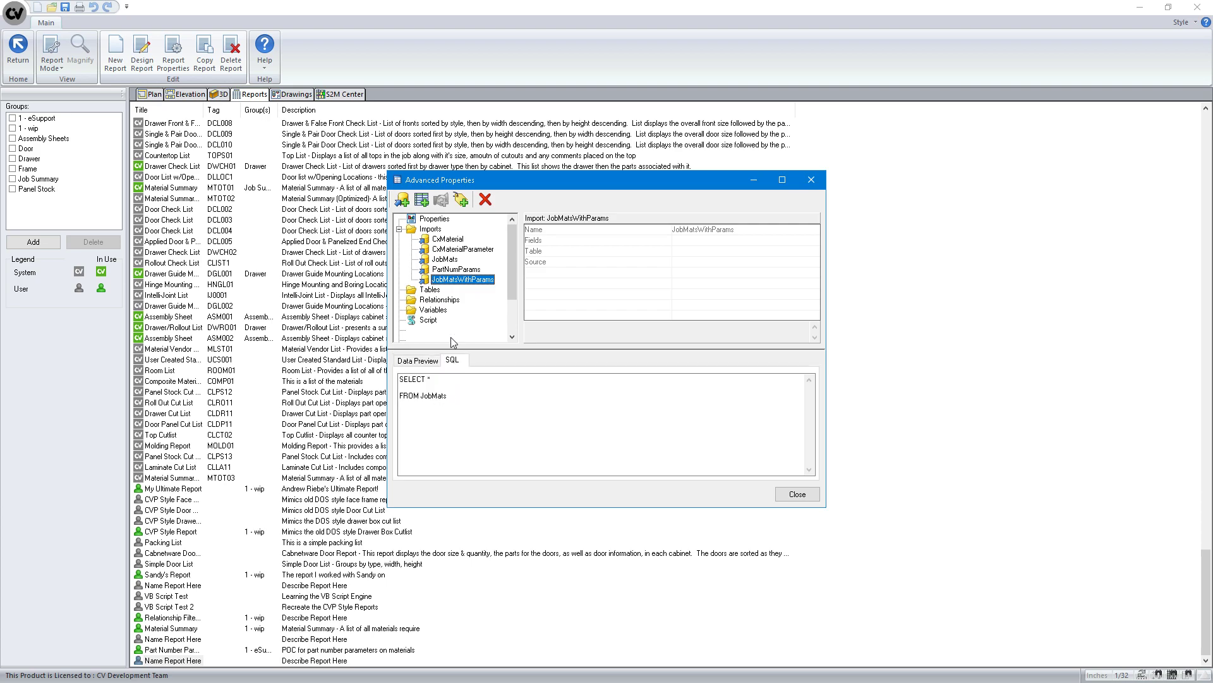
click(455, 270)
click(428, 362)
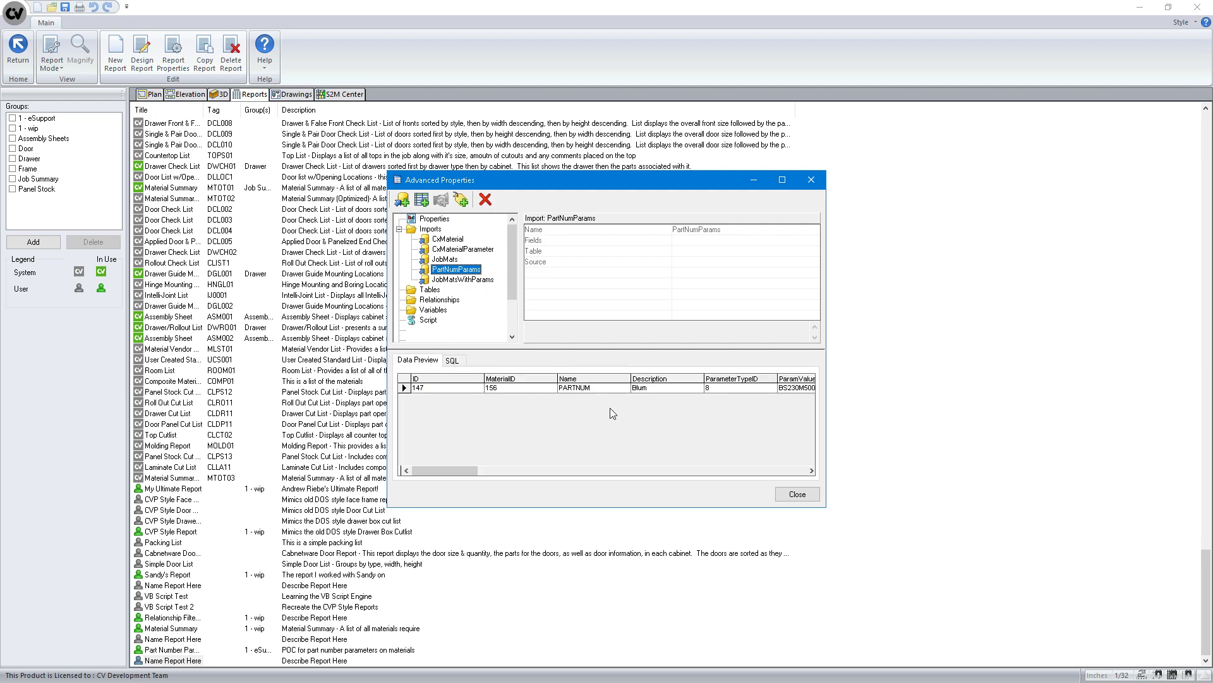
click(811, 471)
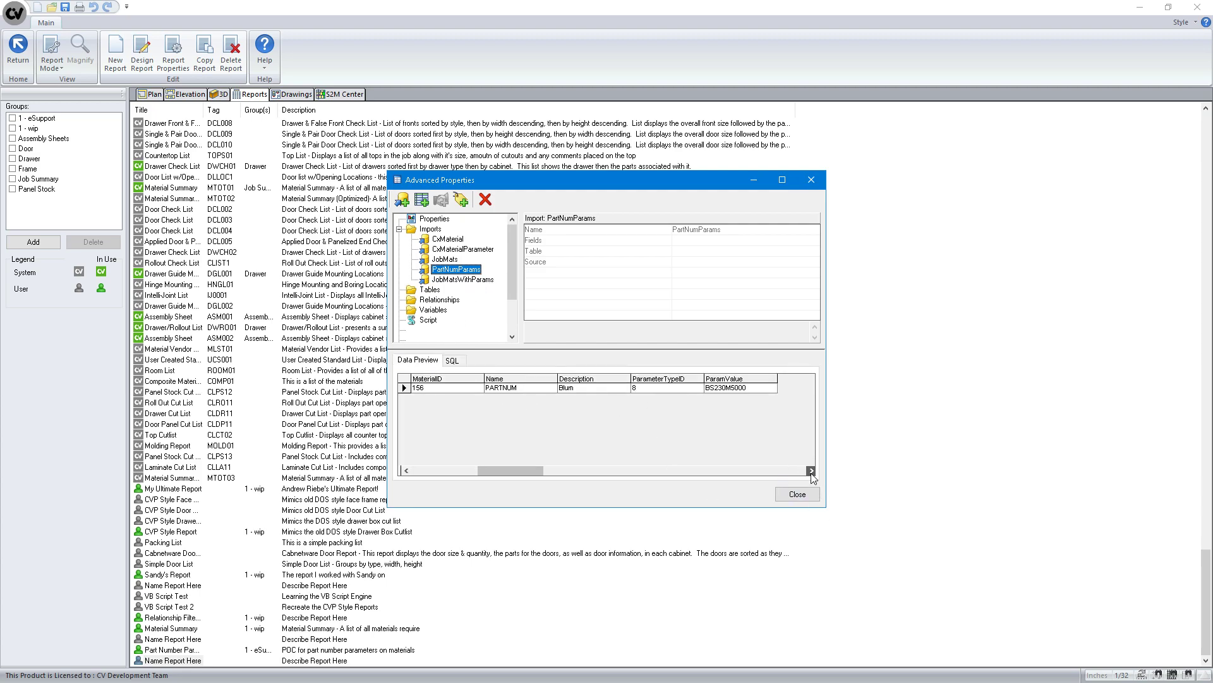
Set the SELECT clause of the JobMatsWithParams query to JobMats.*, PartNumParams.ParamValue
click(448, 280)
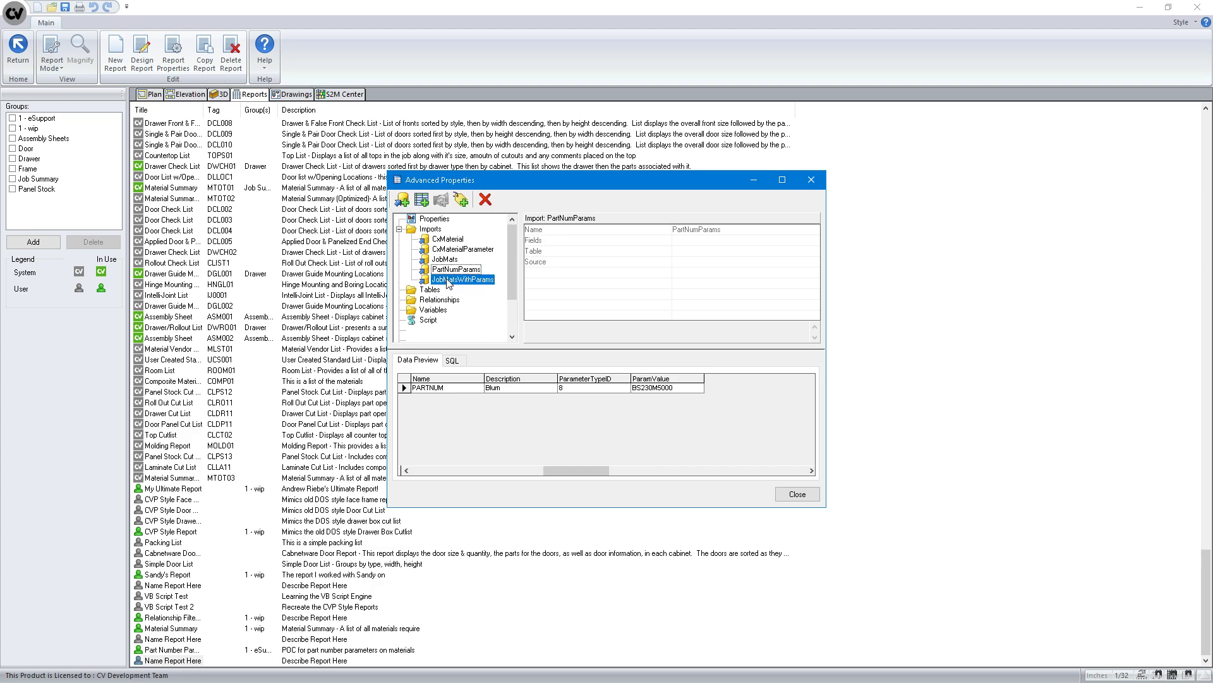
click(453, 361)
click(426, 379)
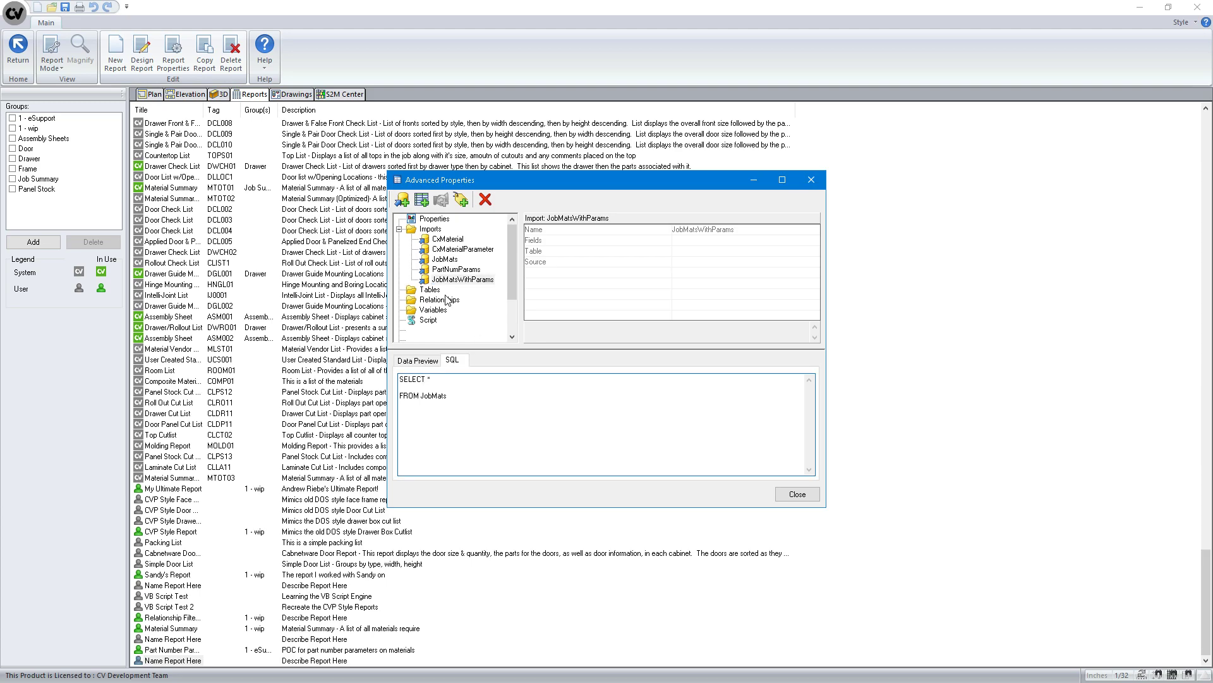
text(JobMats)
text(PartNumbParams.ParamValue)
drag(487, 379, 491, 379)
key(Delete)
click(435, 282)
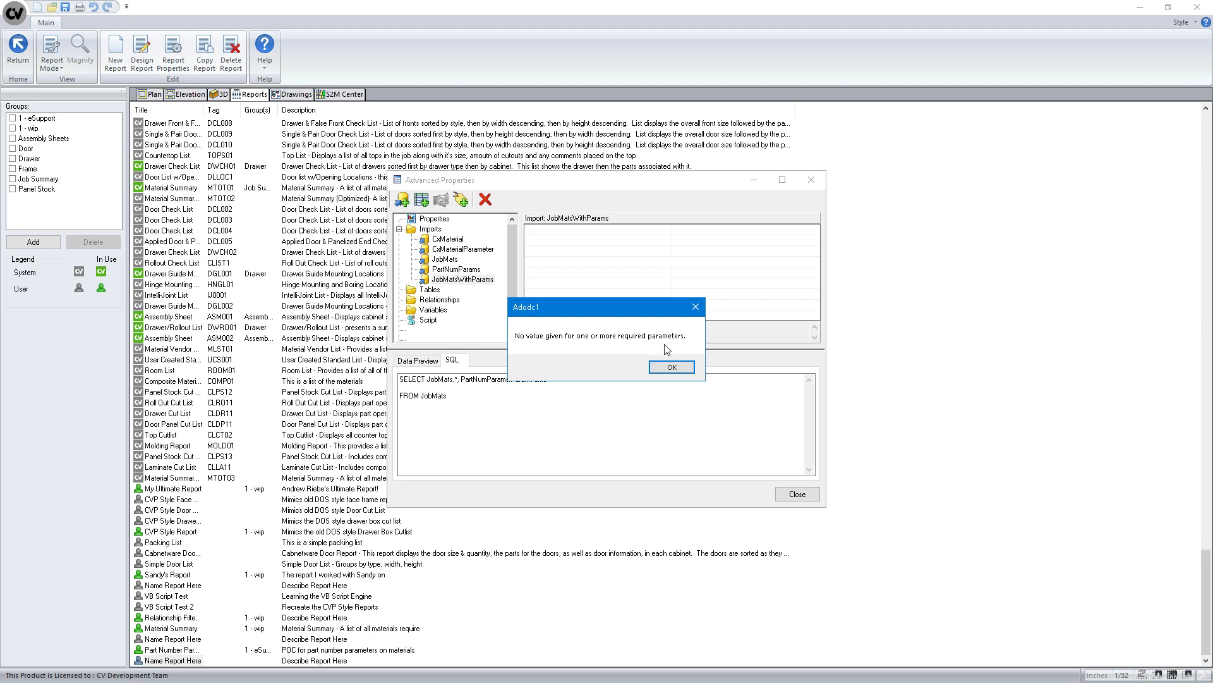
click(672, 368)
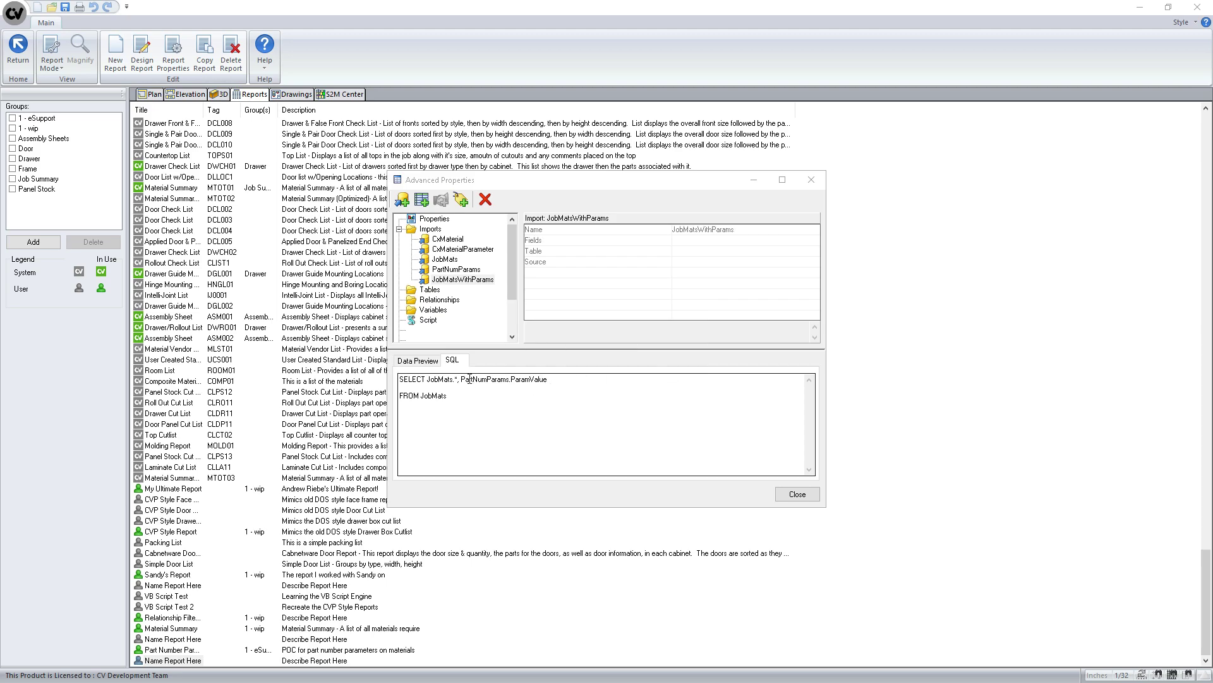
Add INNER JOIN PartNumParams ON JobMats.ID = PartNumParams.MaterialID to the JobMatsWithParams FROM clause and preview the joined data
drag(460, 379, 556, 379)
click(555, 378)
double_click(446, 394)
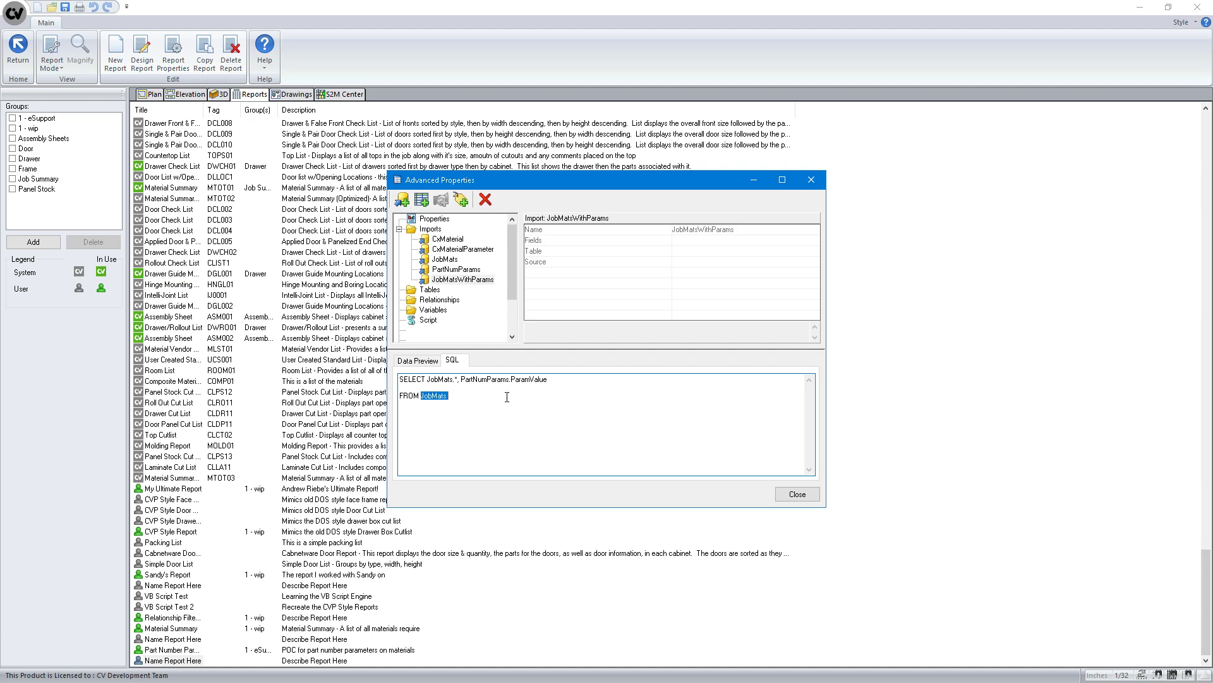
click(465, 395)
text(INNER JOIN PartNumParams ON JobMats.ID = PartNumParams.MaterialID)
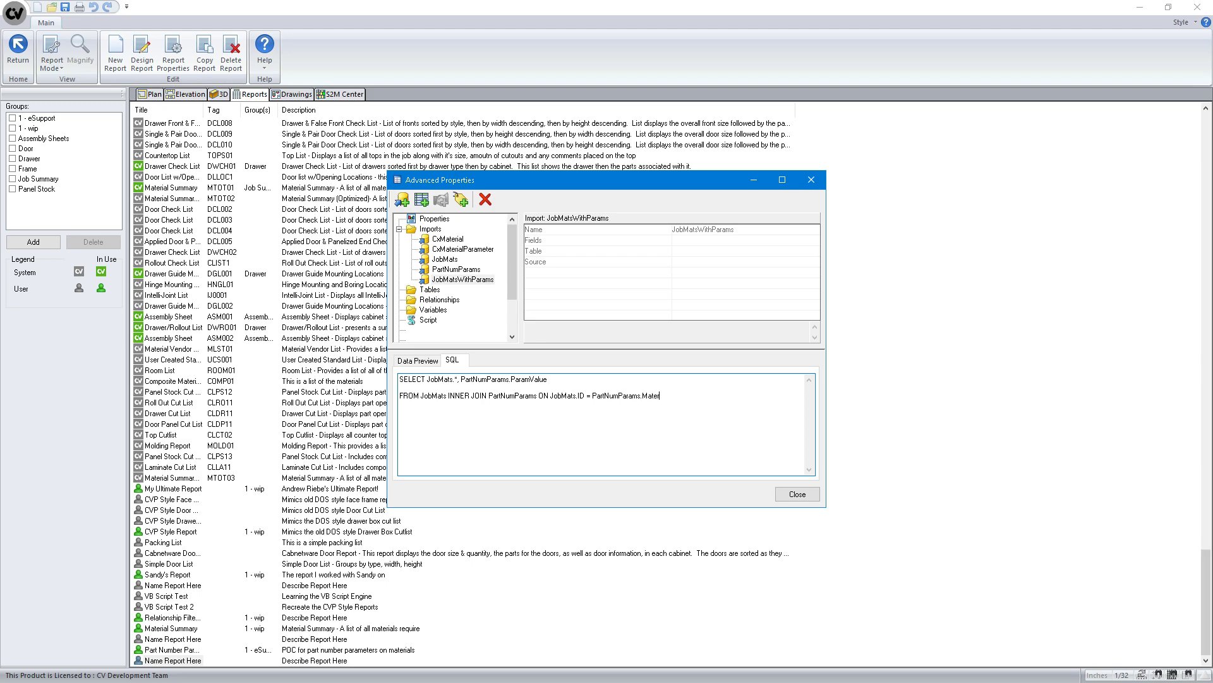
click(460, 279)
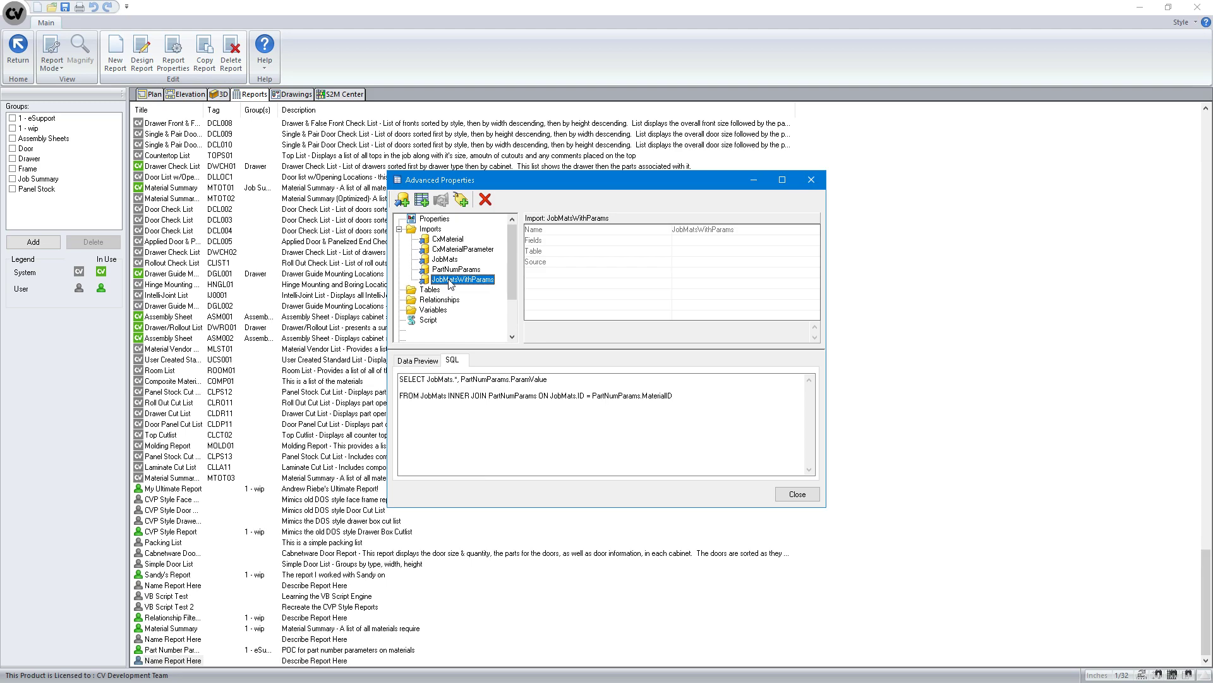
click(427, 365)
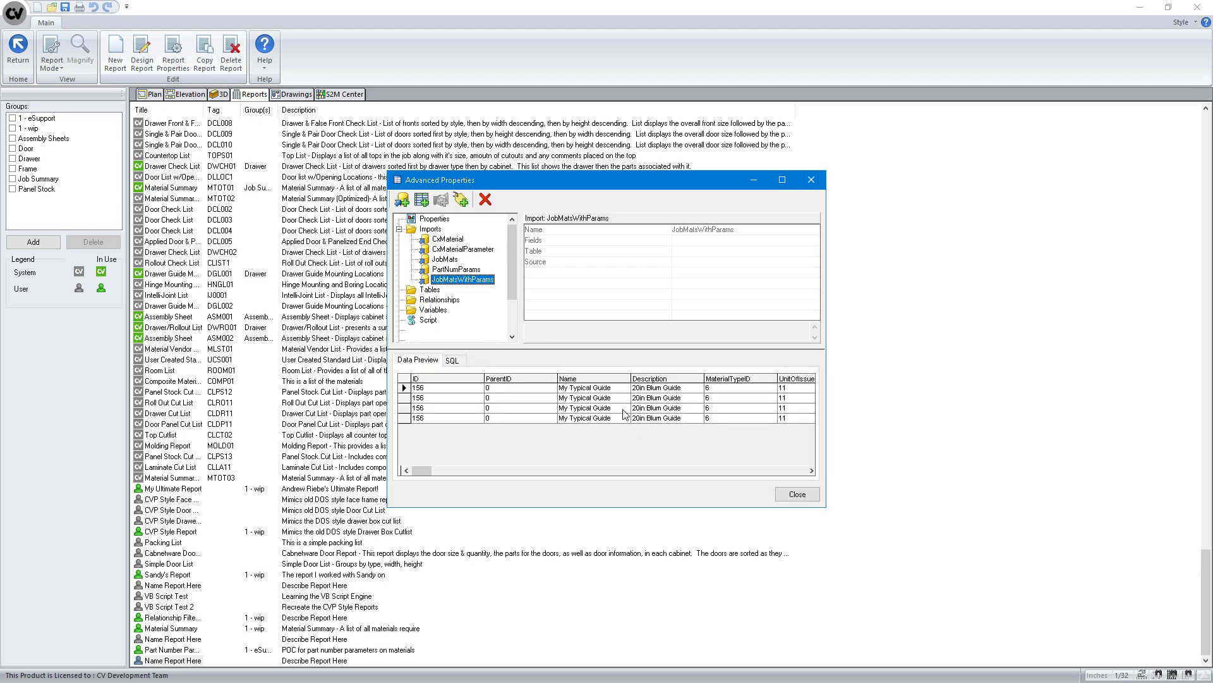
Examine the ParamValue column at the end of the JobMatsWithParams data preview
click(811, 470)
click(811, 471)
click(812, 471)
click(811, 471)
click(811, 470)
click(811, 470)
click(812, 471)
click(811, 470)
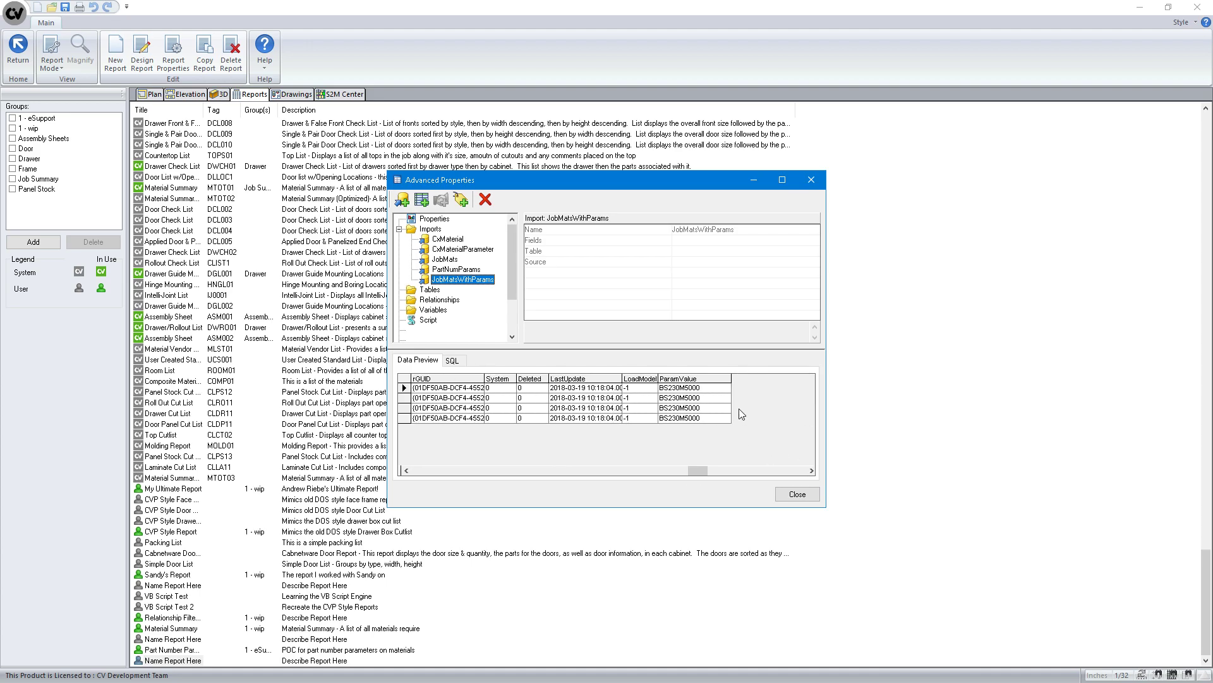
Alias PartNumParams.ParamValue as PartNumber in the JobMatsWithParams query and check the renamed column in the data preview
click(452, 359)
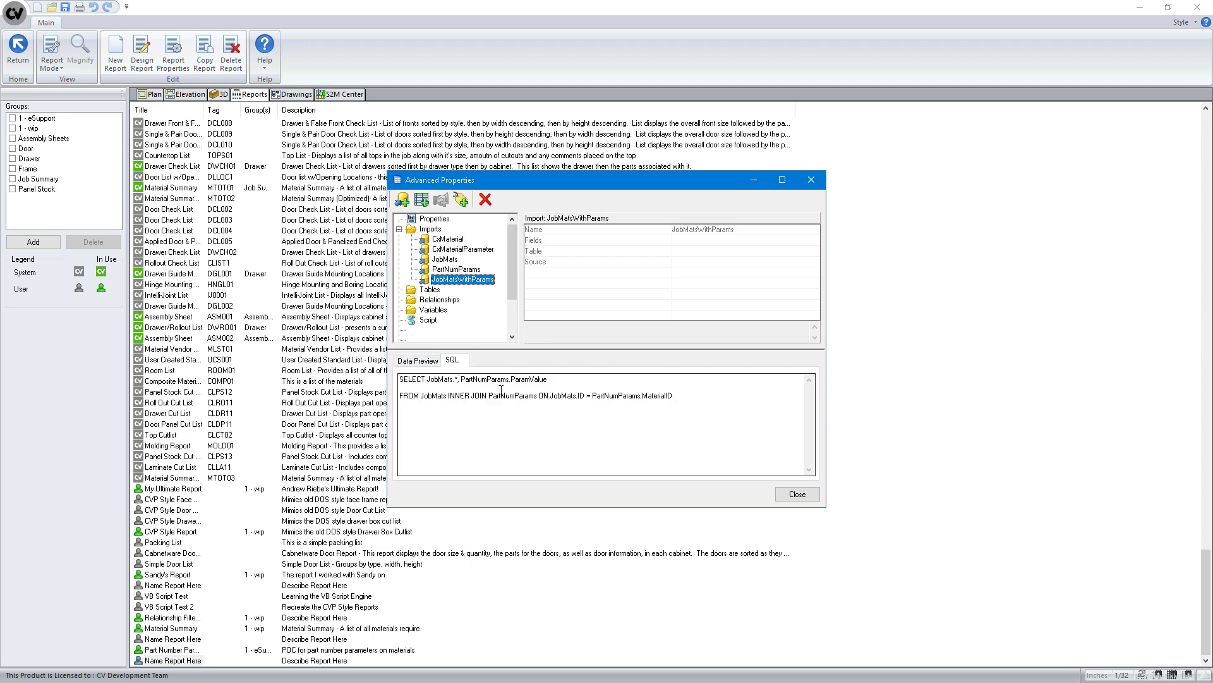
click(555, 380)
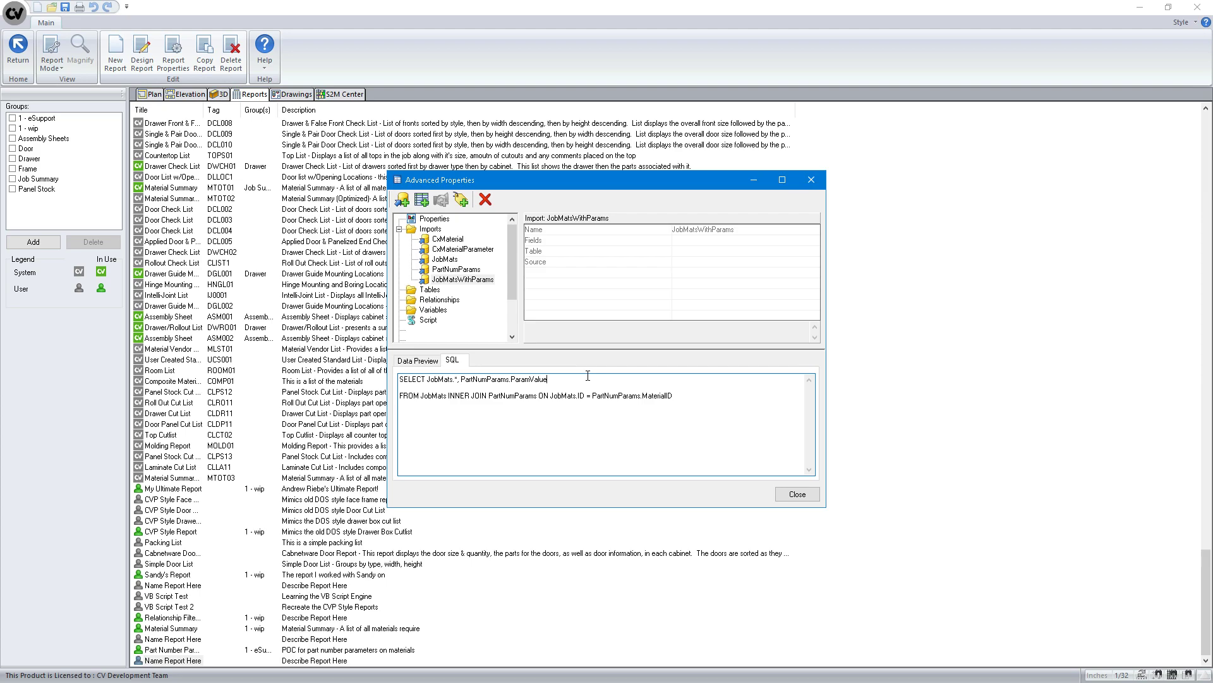
text(S)
text(PartNumber)
click(453, 280)
click(418, 359)
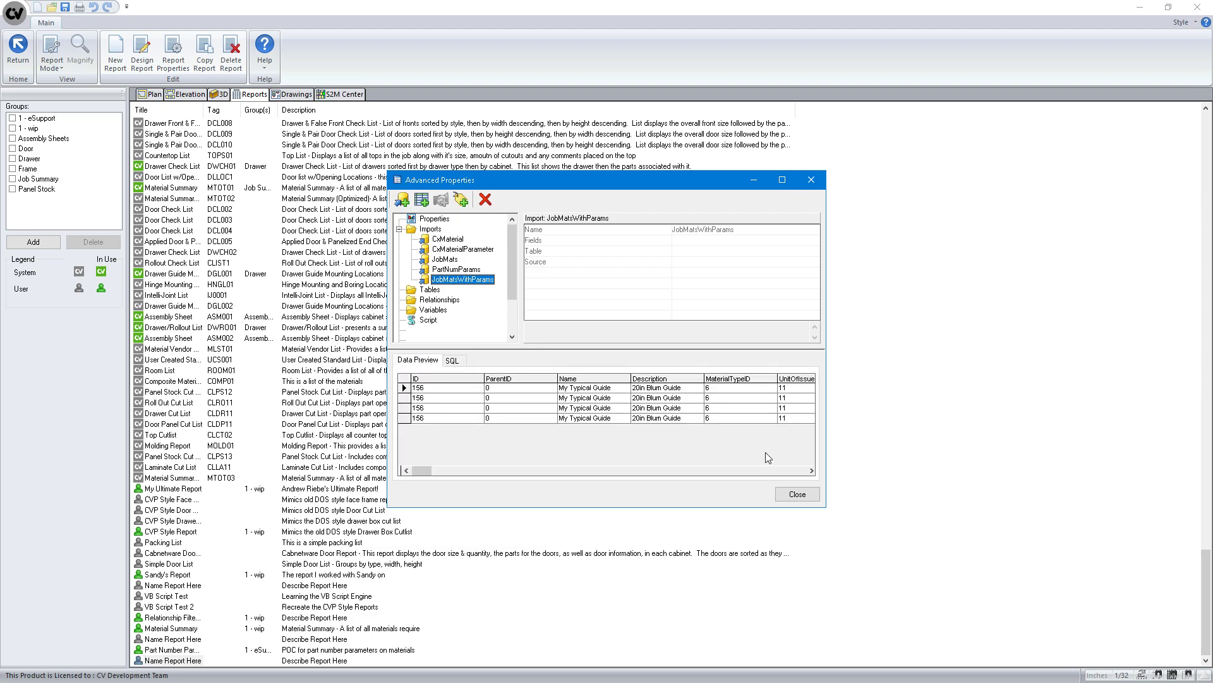
click(809, 471)
click(809, 471)
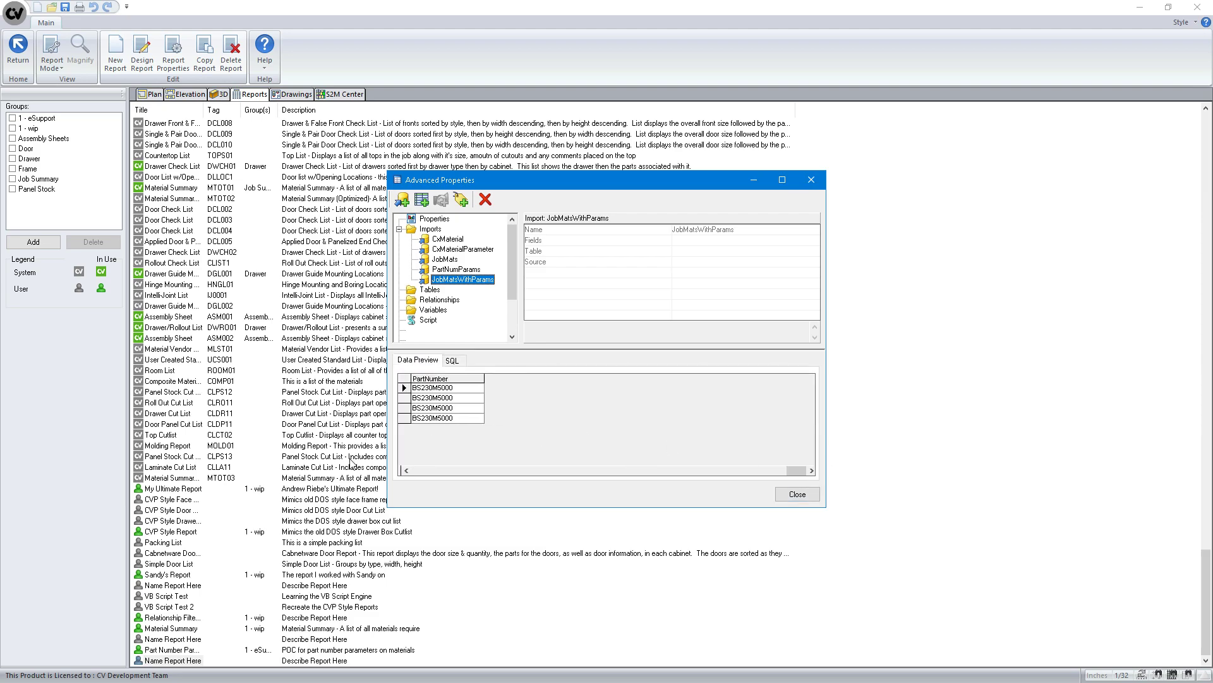
drag(405, 472, 407, 474)
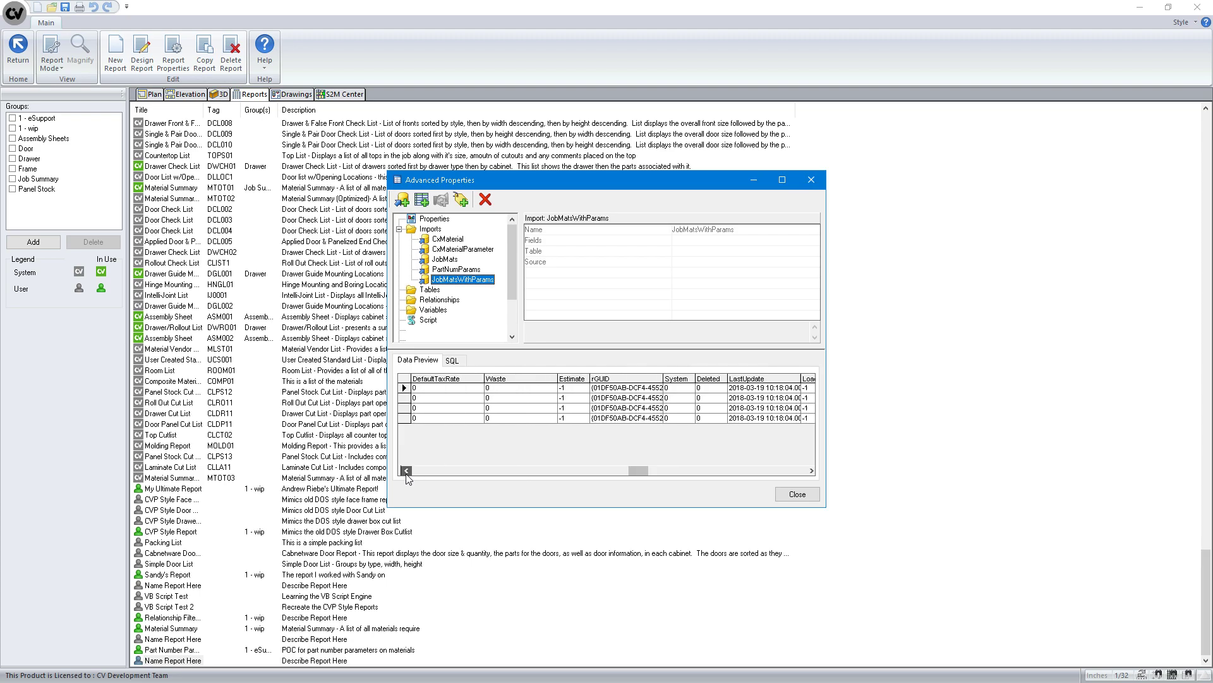
Start a new report table with the Create Table Wizard and add JobMatsWithParams as its data source
click(429, 290)
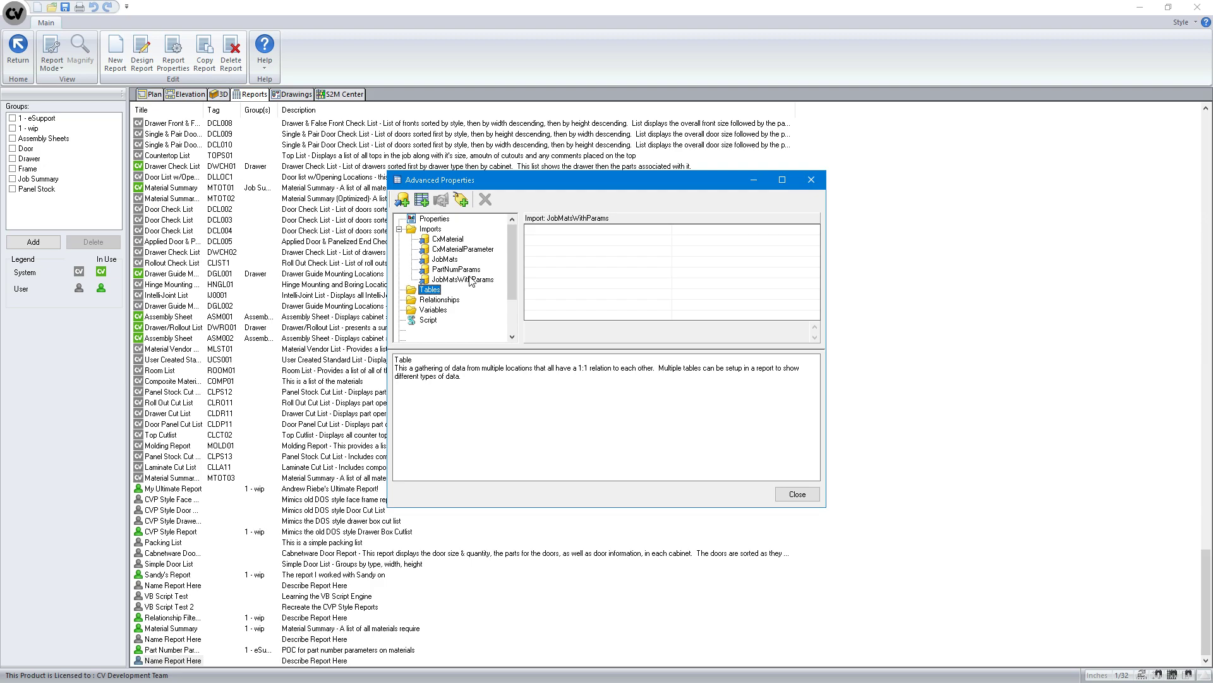
click(422, 201)
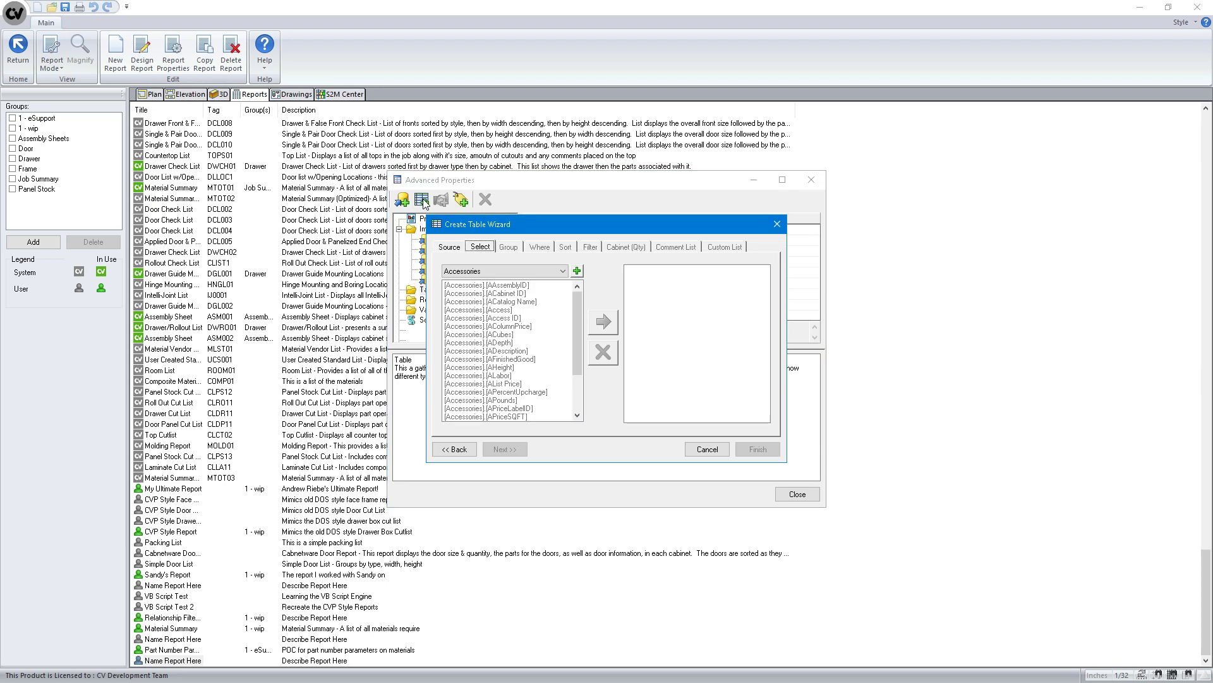
click(555, 273)
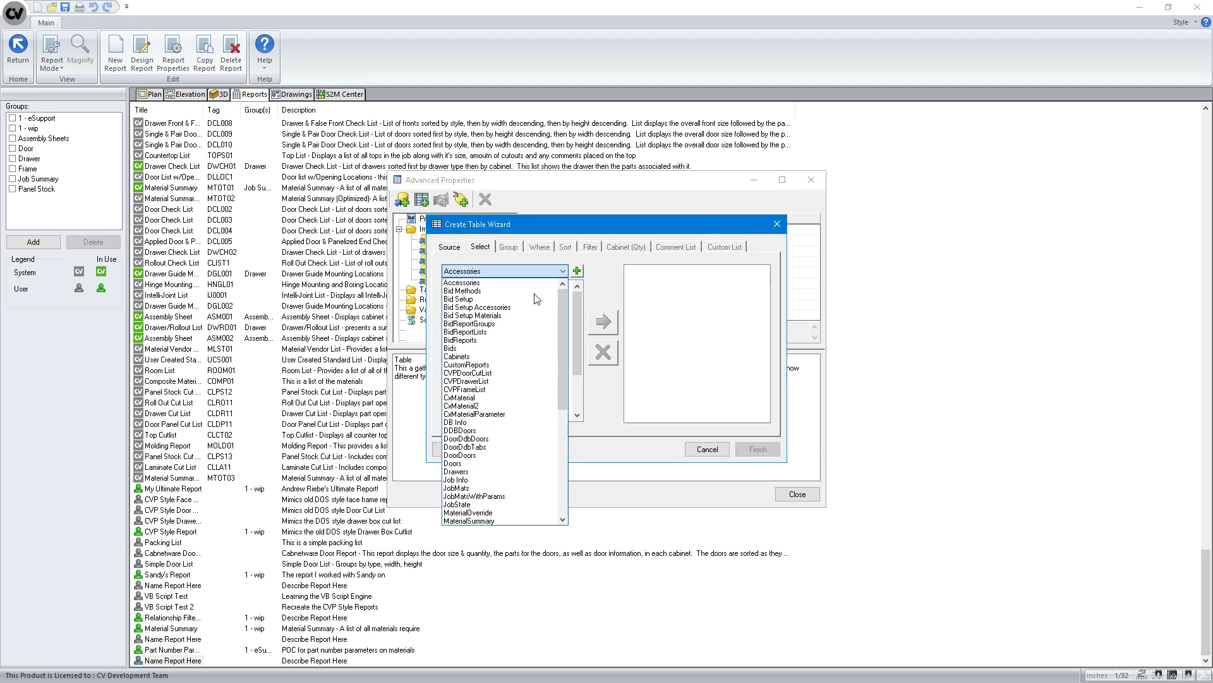
click(543, 229)
drag(540, 229, 677, 248)
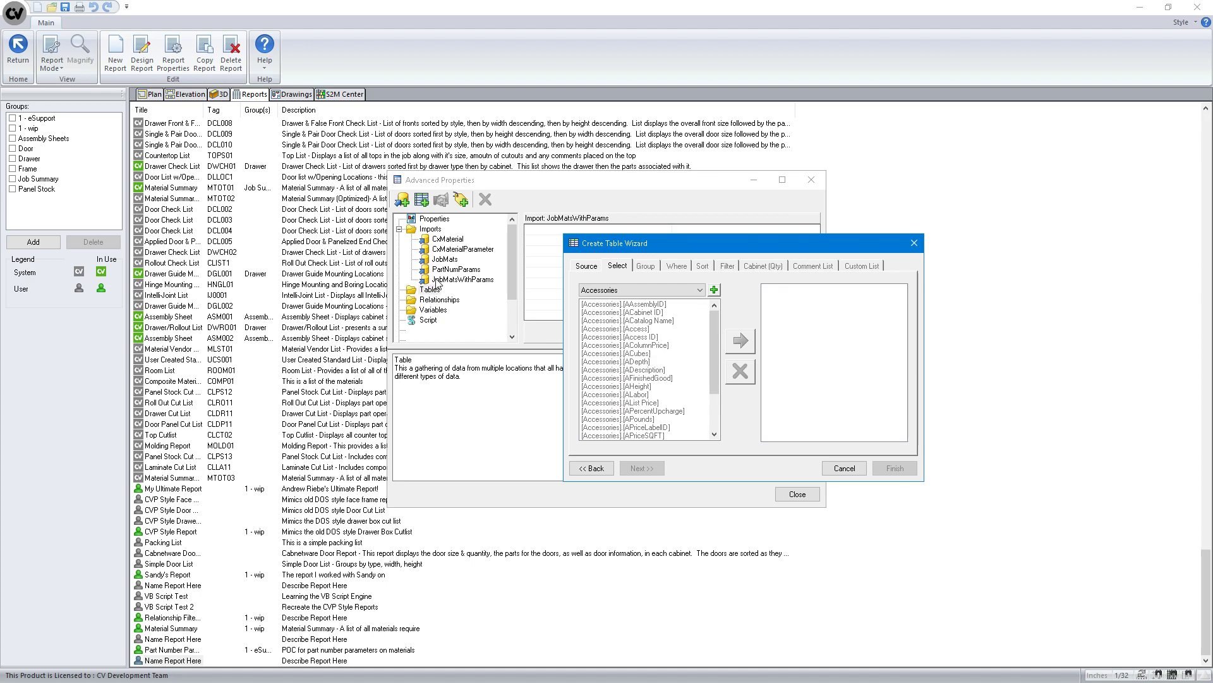
click(699, 291)
scroll(670, 443, down, 7)
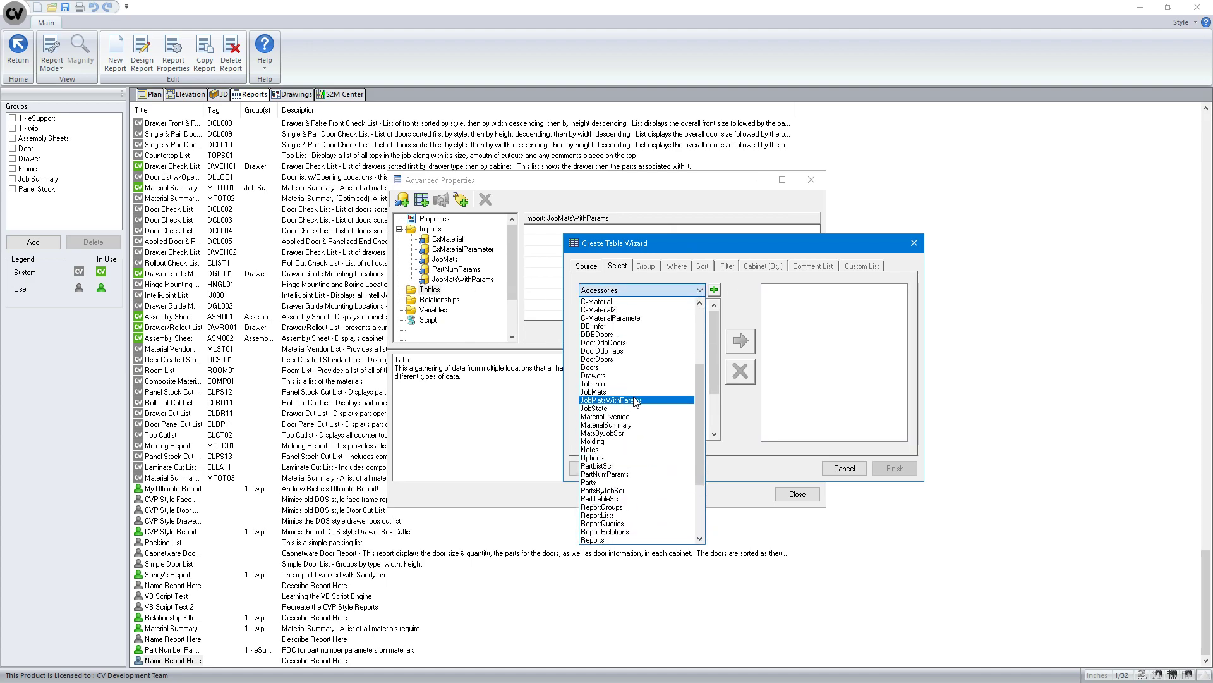
click(651, 351)
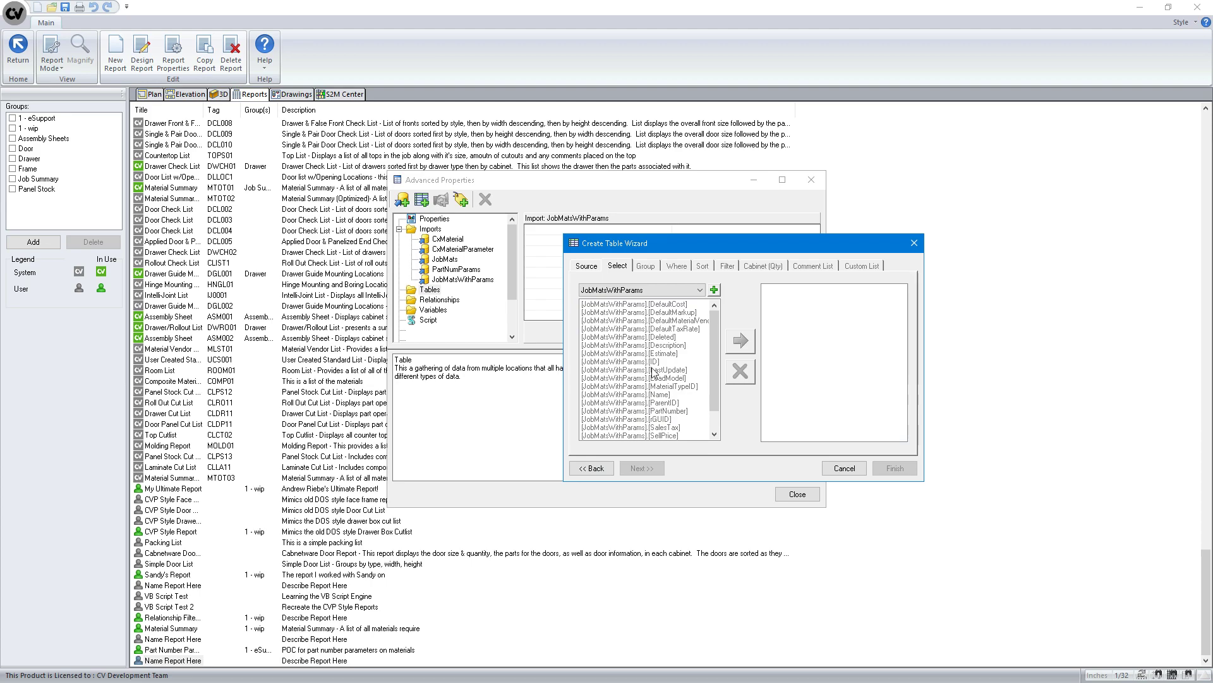
click(714, 290)
drag(673, 242, 551, 194)
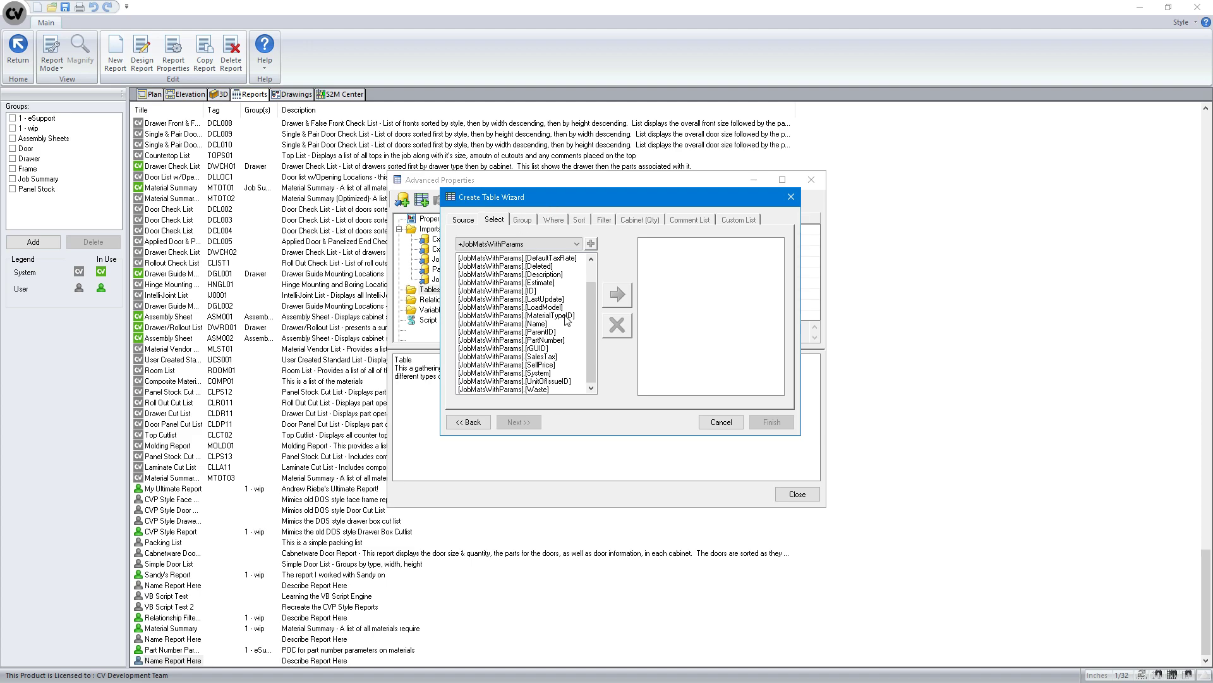
Include the ID, Name, Description, DefaultCost and PartNumber fields of JobMatsWithParams in the new table
double_click(513, 315)
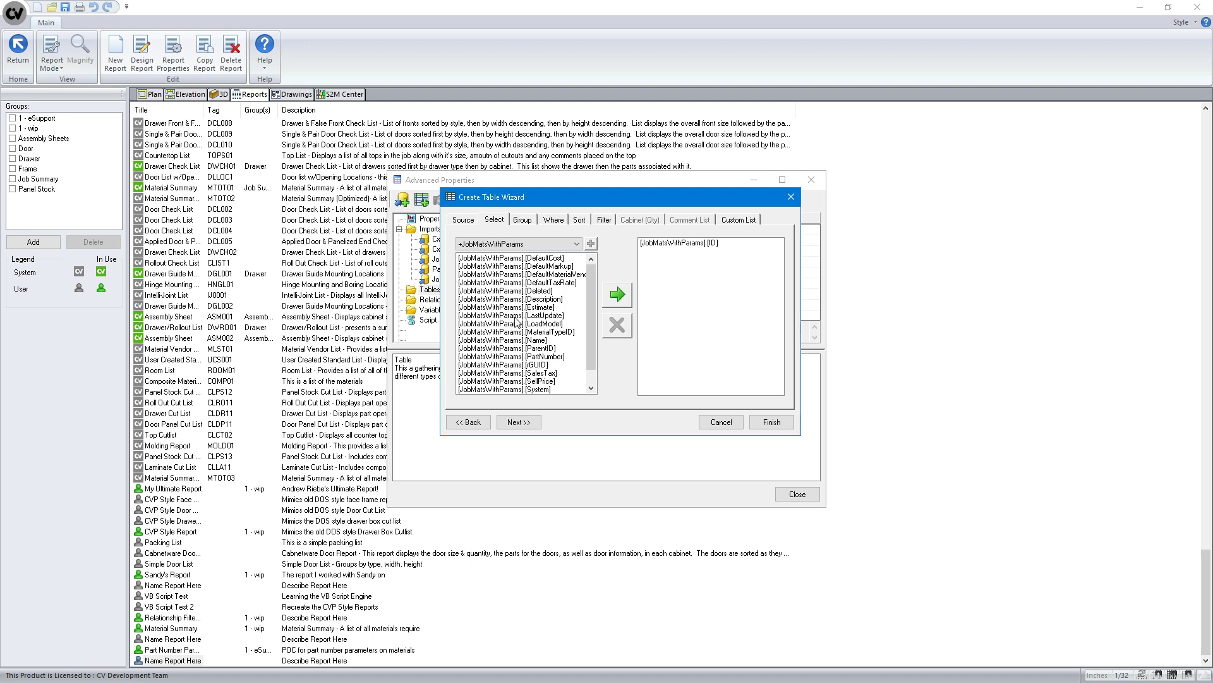
double_click(540, 340)
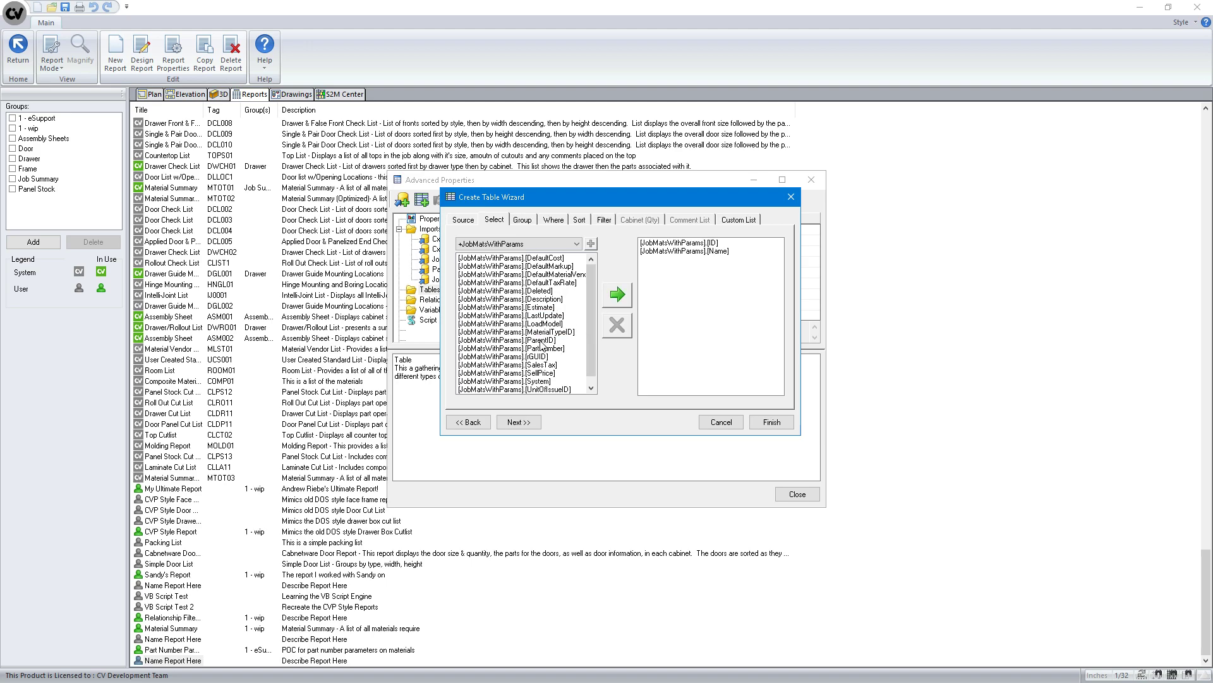
double_click(544, 299)
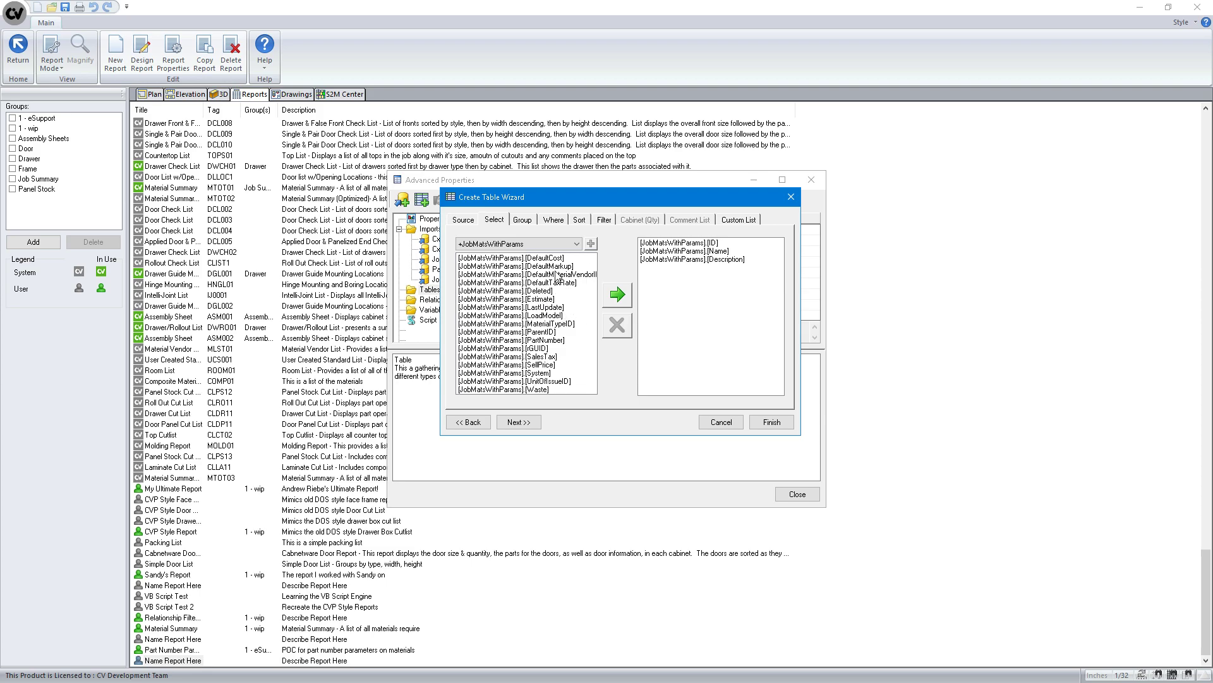
double_click(507, 259)
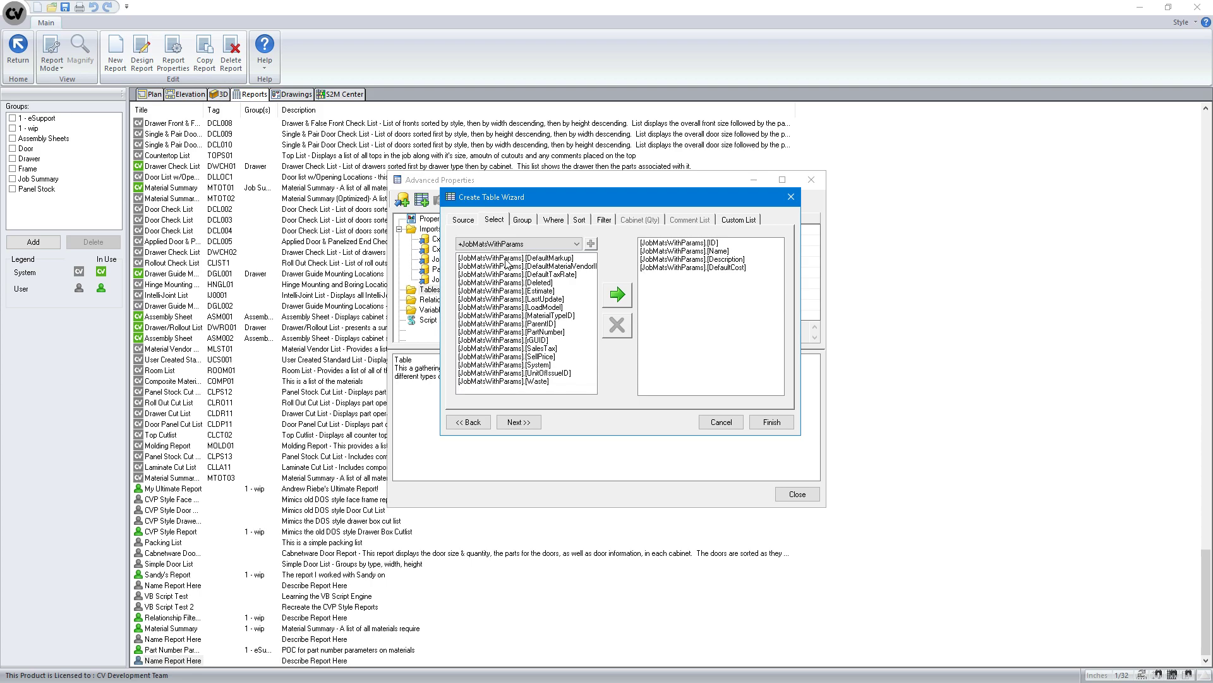
double_click(517, 332)
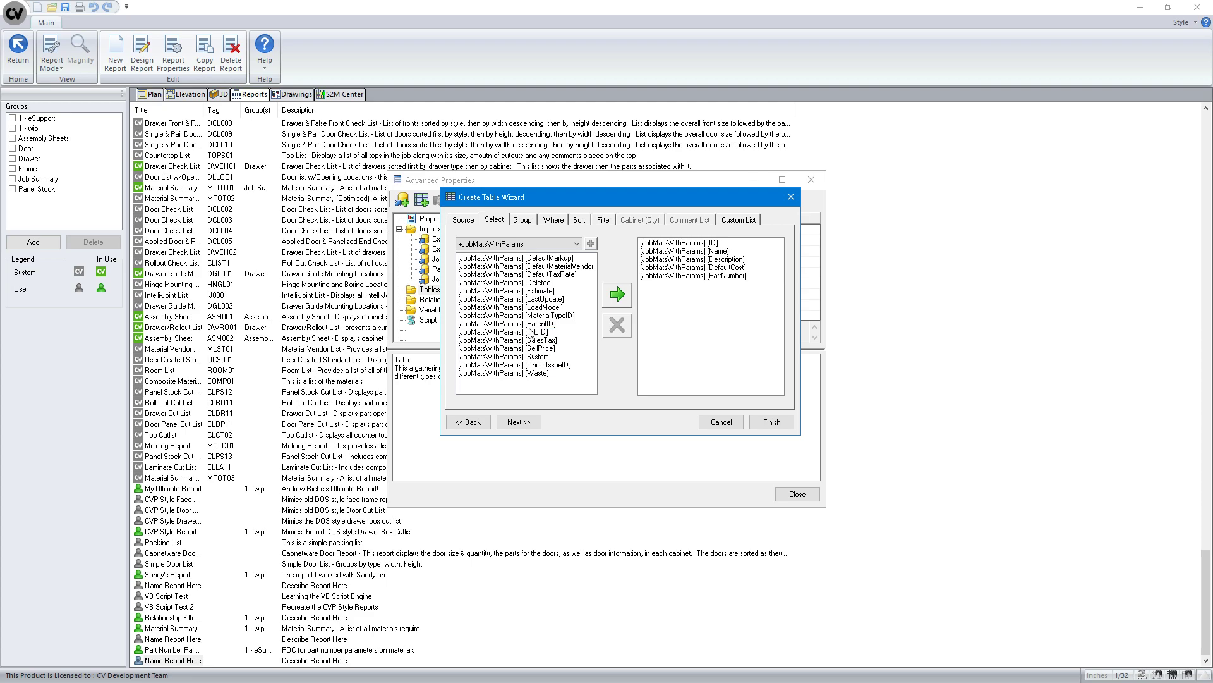
Group the new table's fields, set the ID field's group type to Count, and finish the table
click(522, 220)
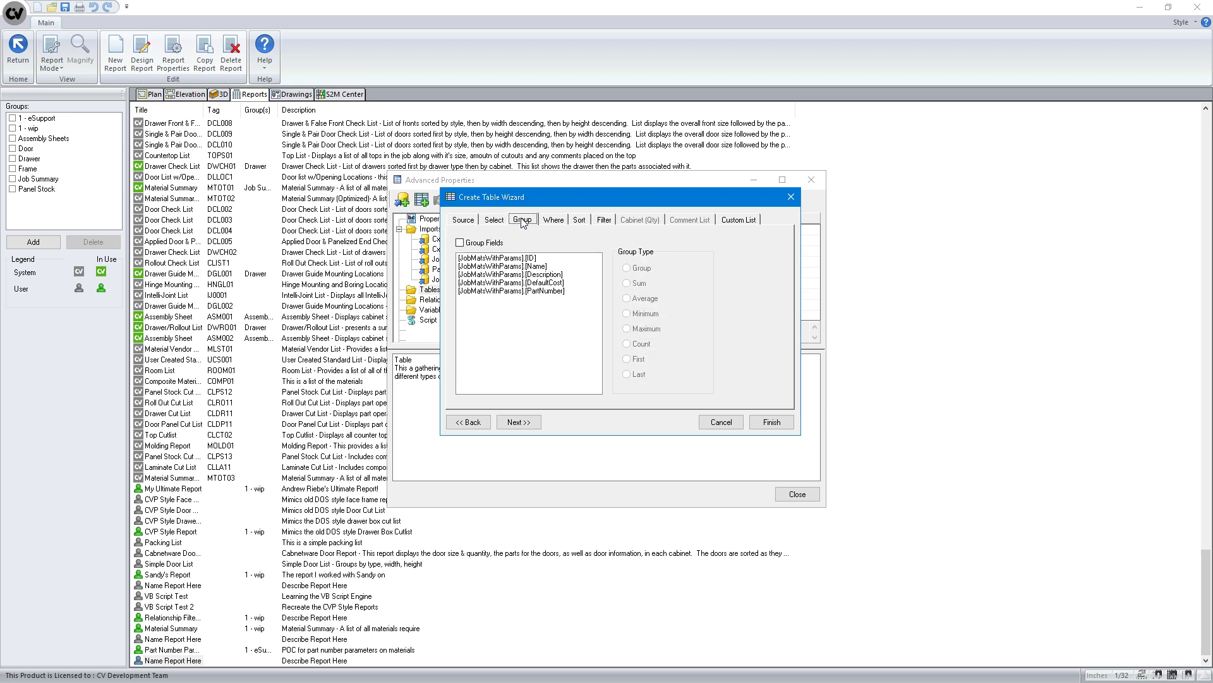
click(460, 243)
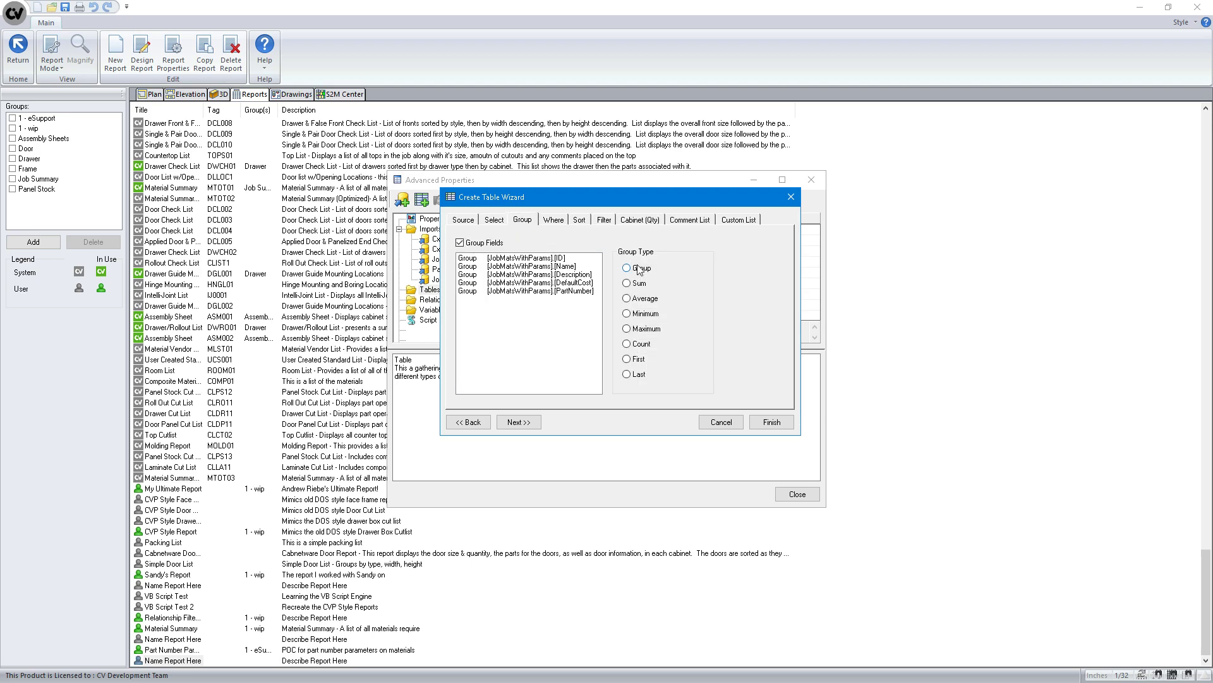
click(538, 259)
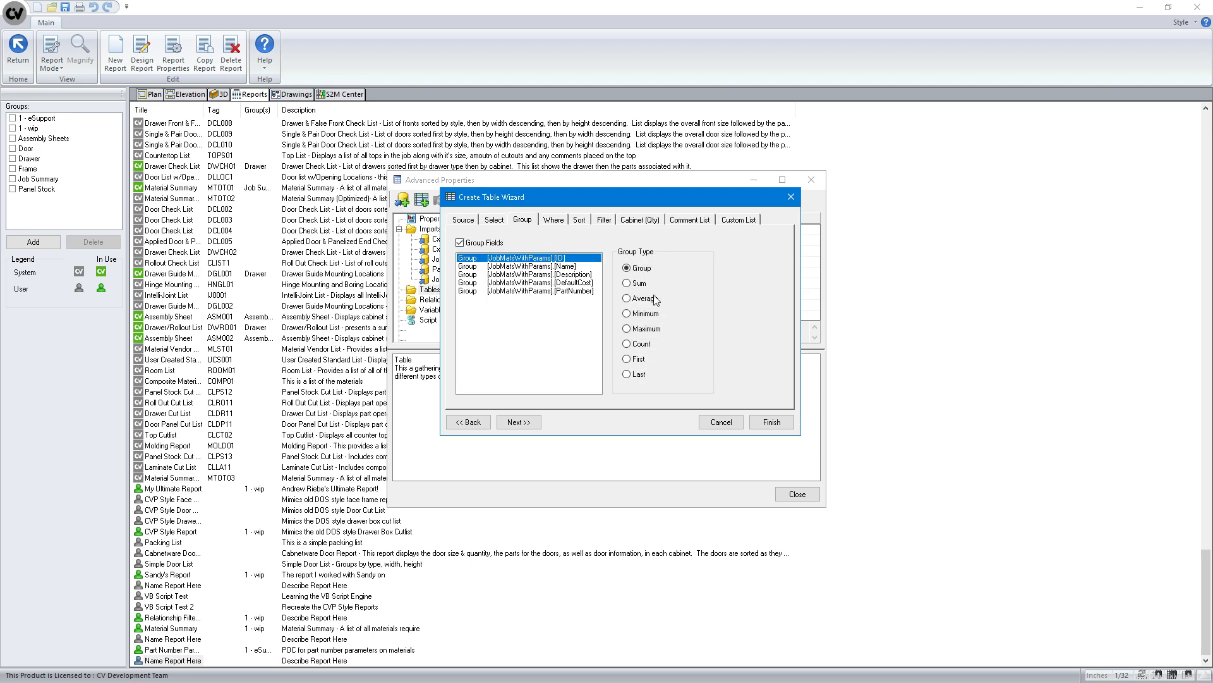
click(628, 344)
click(771, 422)
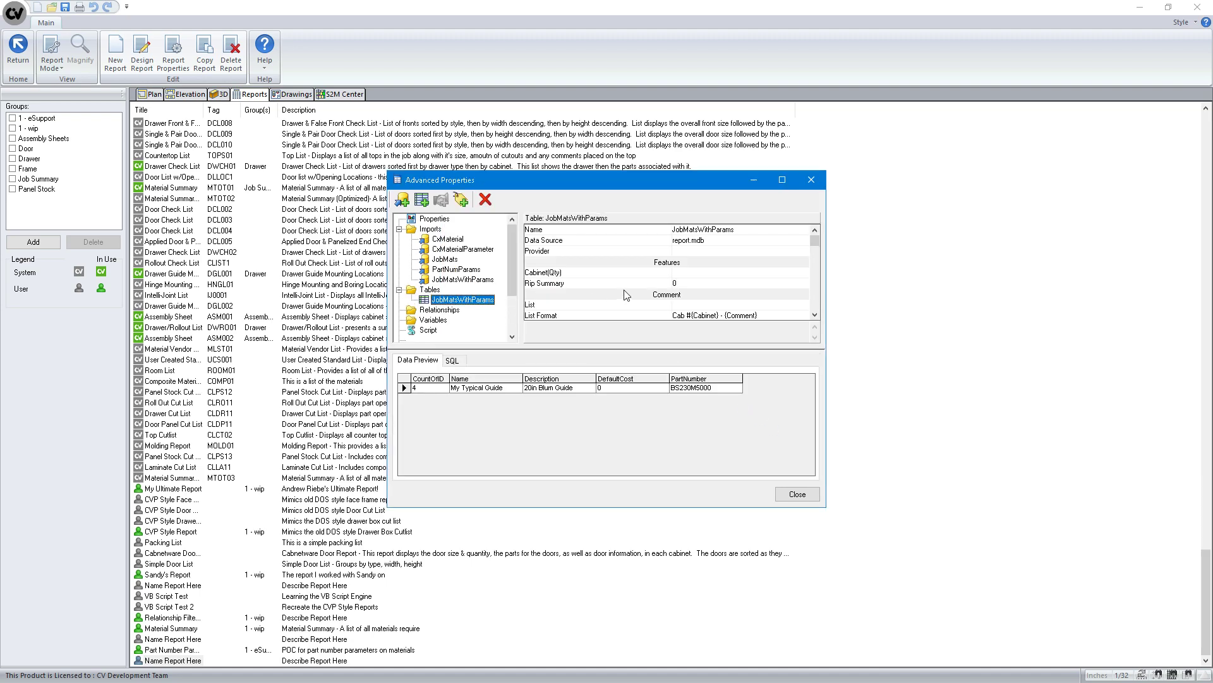
Rename the CountOfID alias to Qty in the JobMatsWithParams table's SQL and check the column in the data preview
click(452, 361)
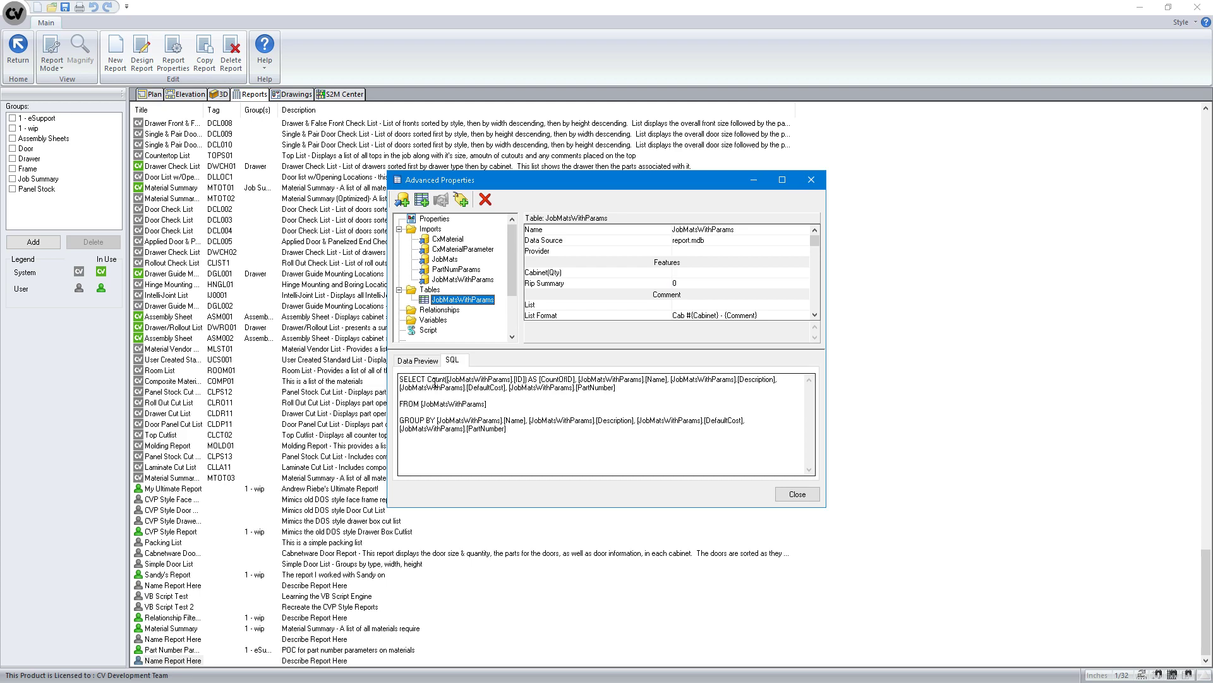
click(531, 380)
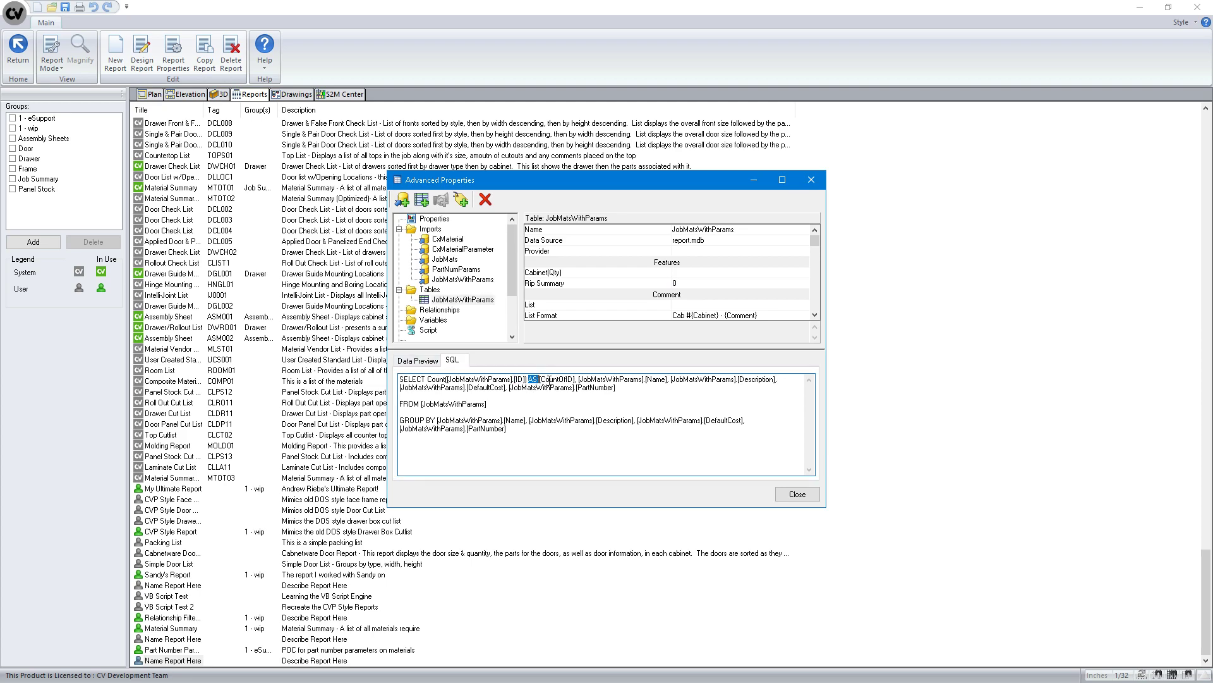
double_click(559, 379)
click(642, 405)
drag(576, 379, 540, 379)
text(Qty)
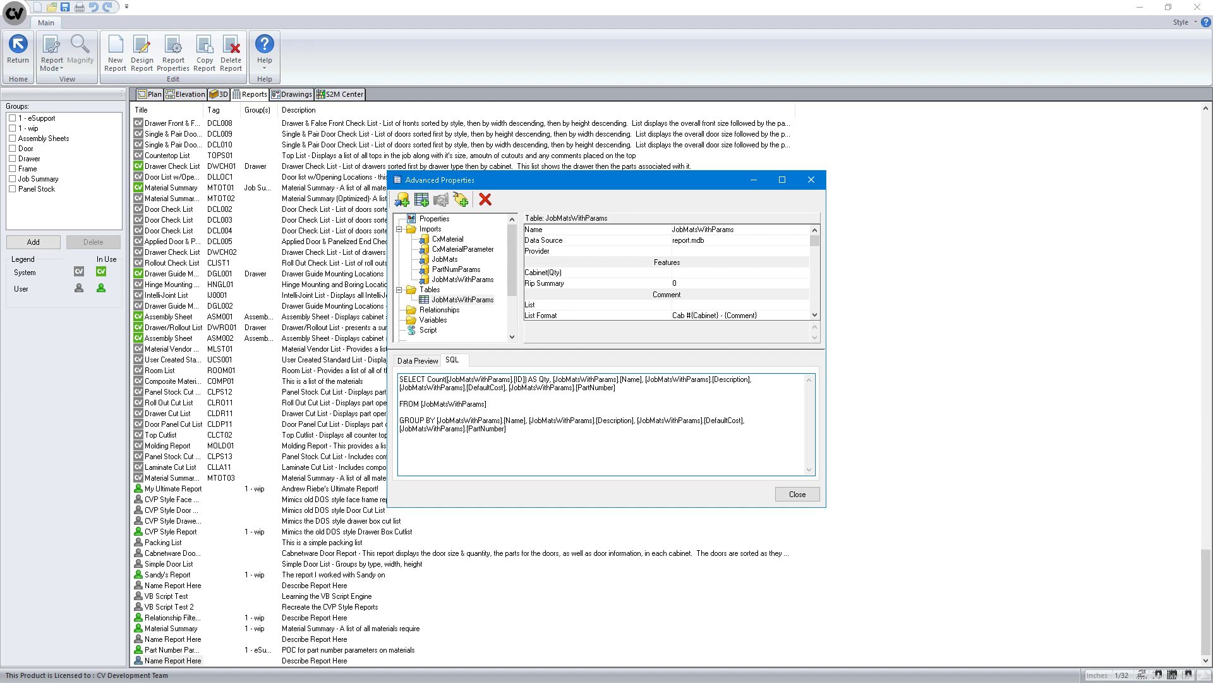
click(455, 300)
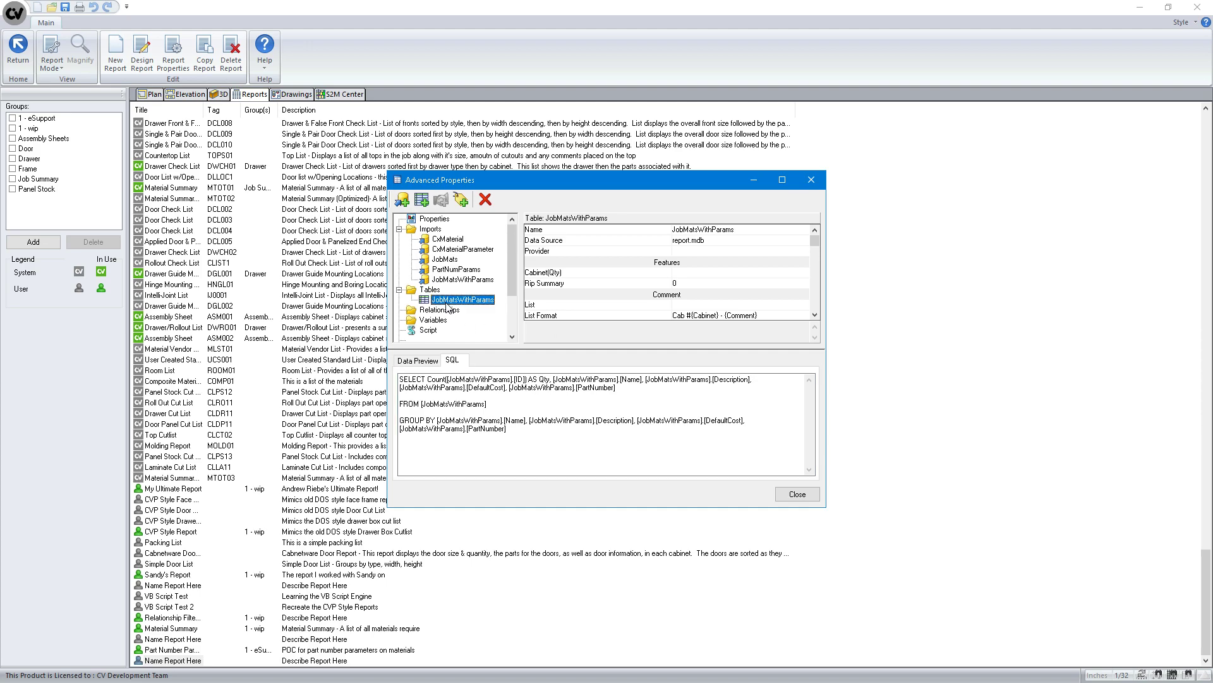
click(428, 361)
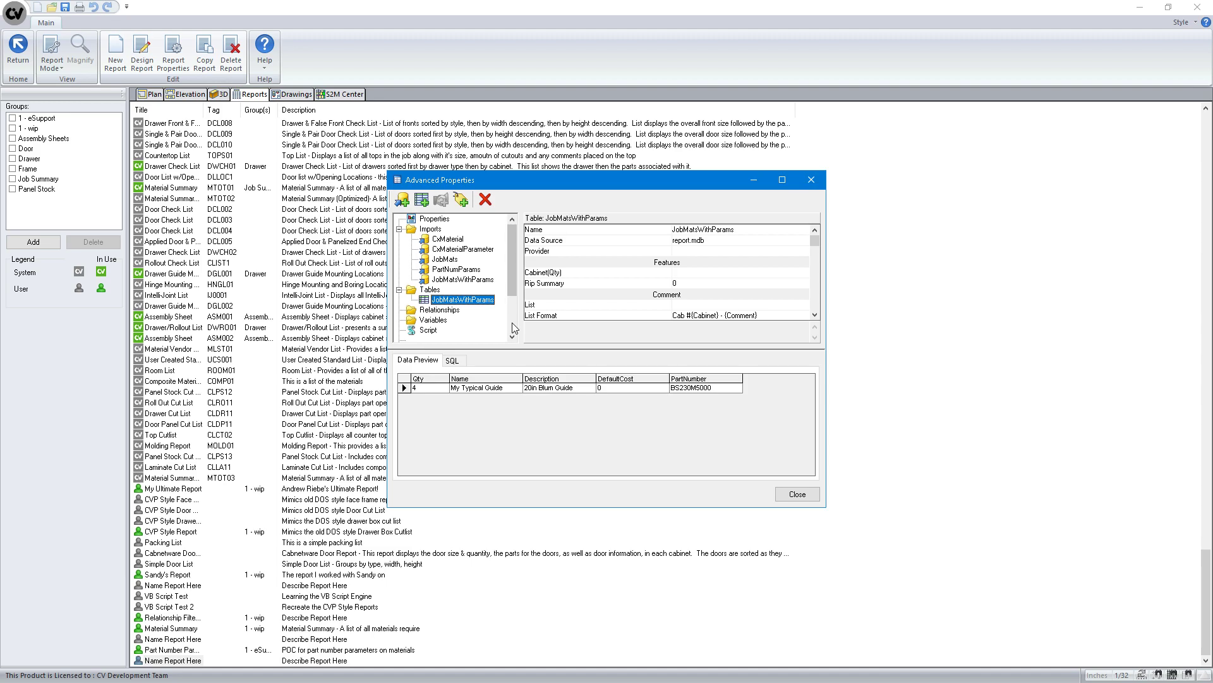
Close the advanced properties, skip the designer's project wizard, and draw a report container about 188 × 253 mm holding a JobMatsWithParams table
click(791, 498)
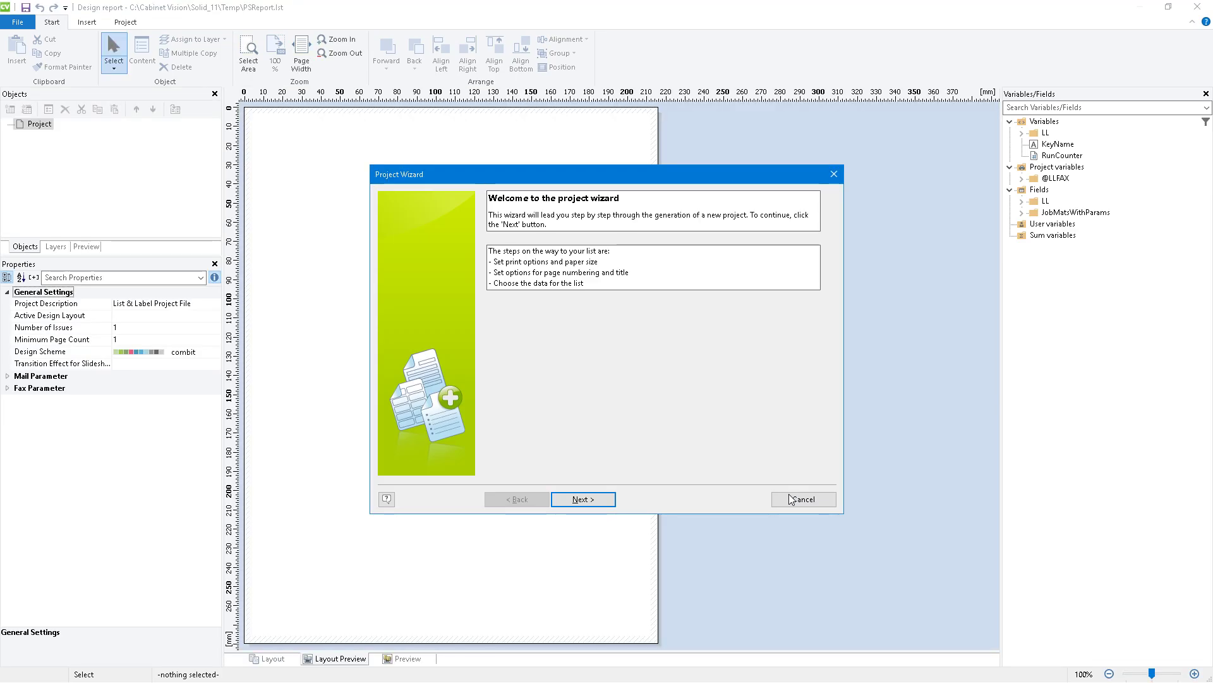
click(800, 498)
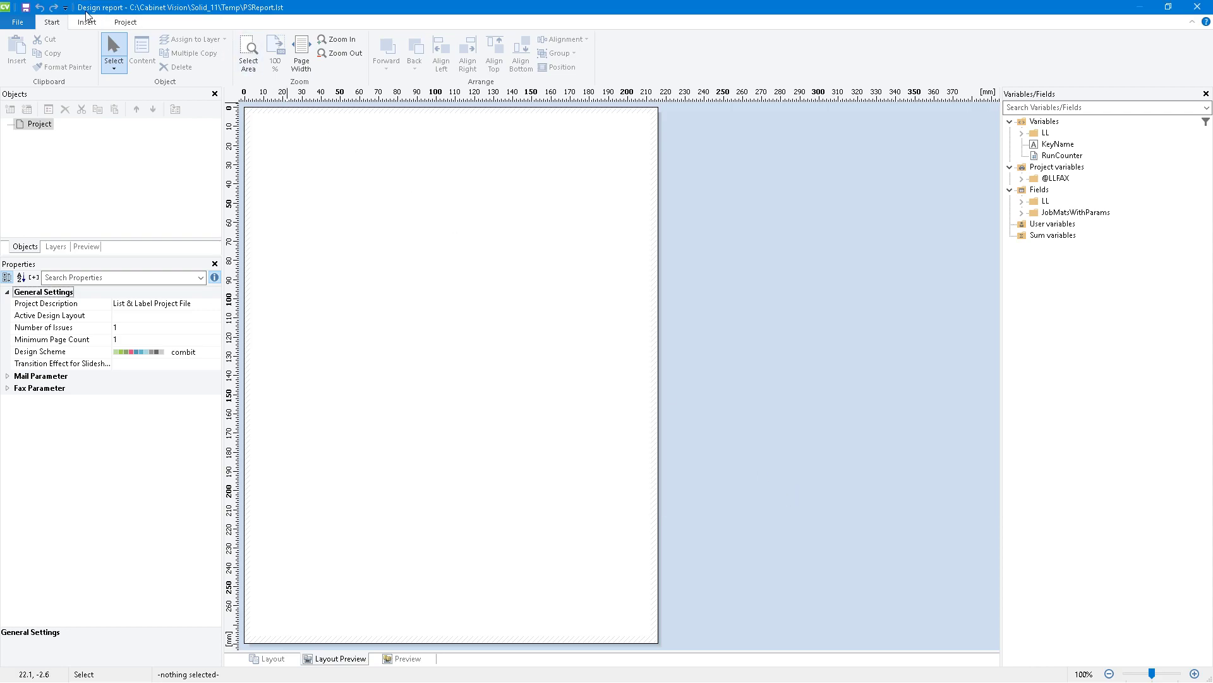
click(87, 23)
click(421, 65)
drag(270, 132, 630, 616)
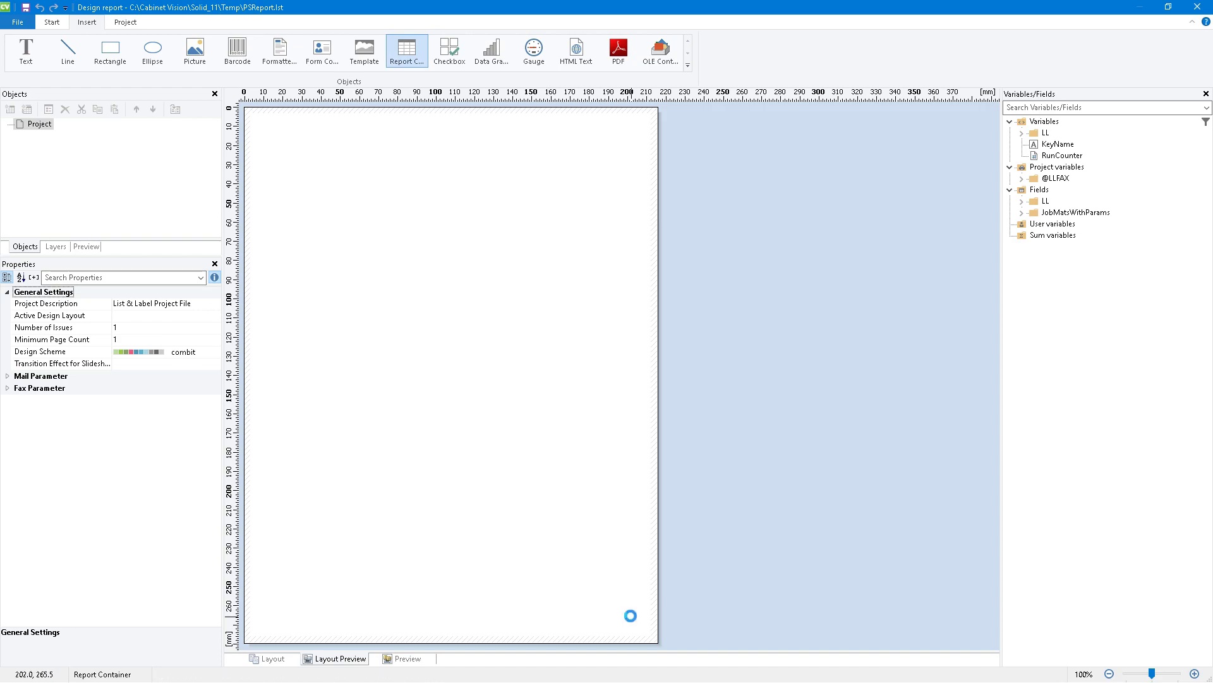
click(506, 292)
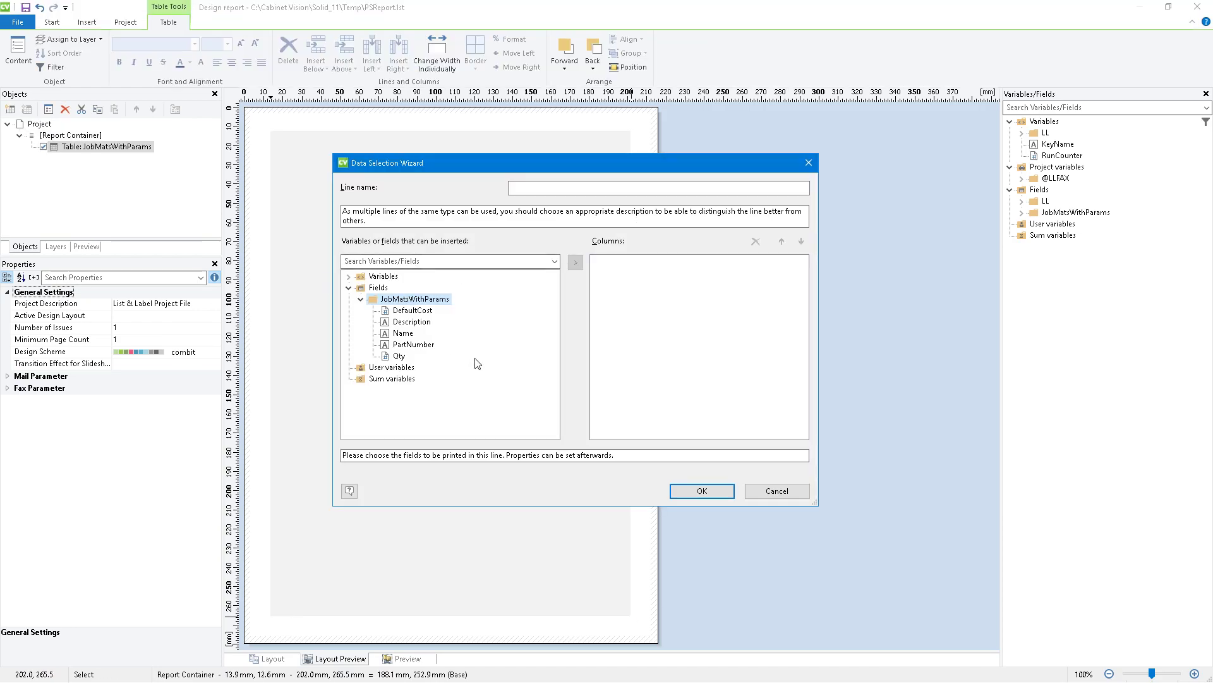
Fill the table's data line with the Qty, Name, Description and PartNumber fields of JobMatsWithParams, in that order
double_click(400, 355)
double_click(402, 333)
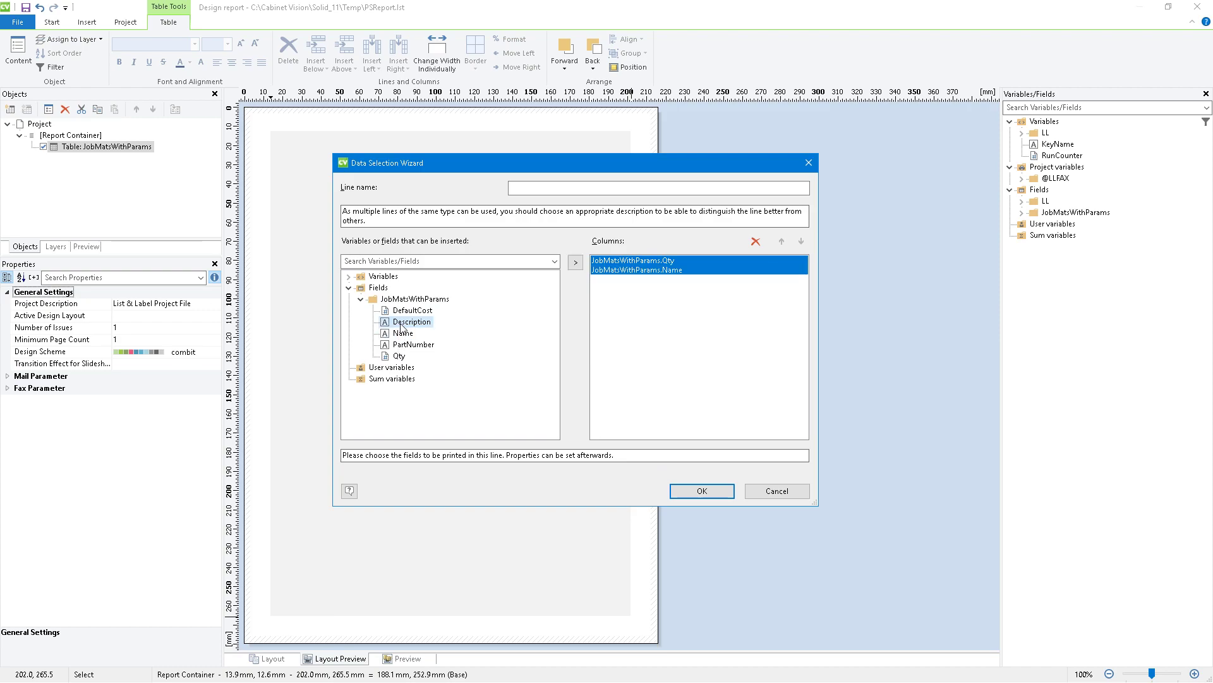
double_click(412, 321)
double_click(413, 343)
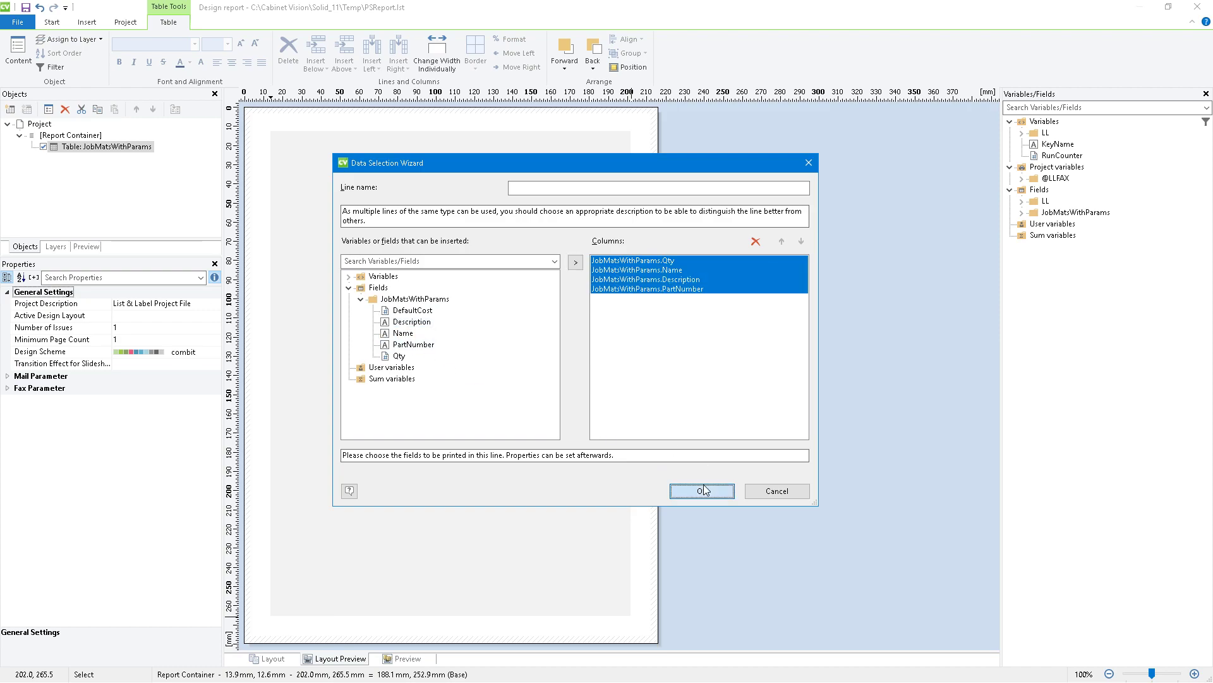
click(700, 490)
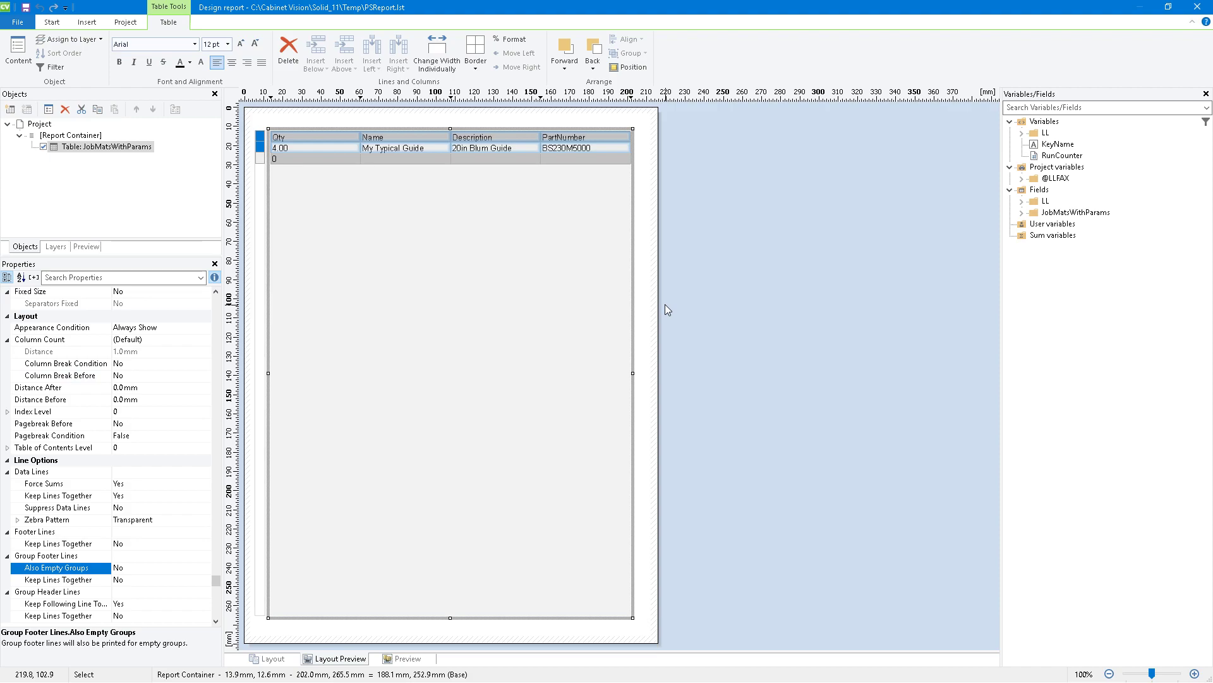